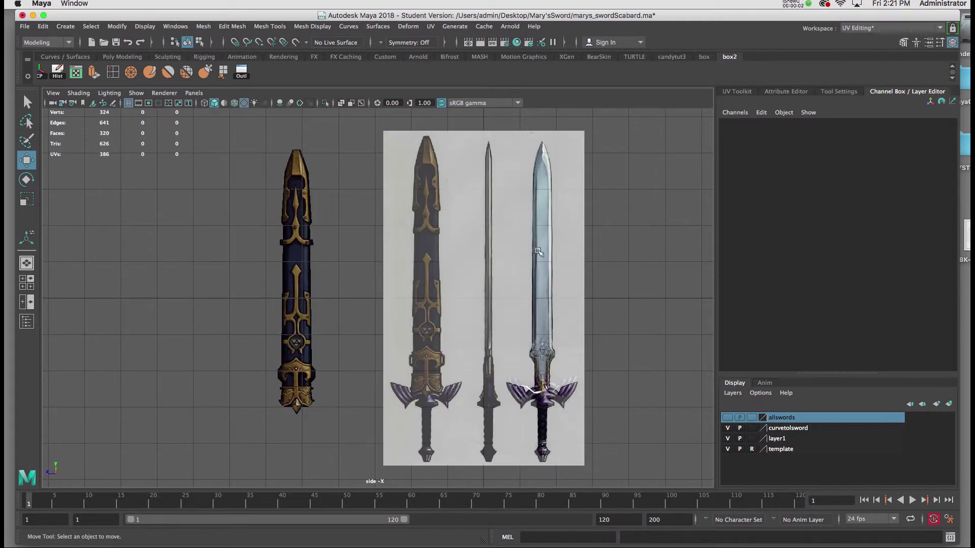
Duplicate the sword over the reference image and place the copy beside the textured scabbard
click(539, 253)
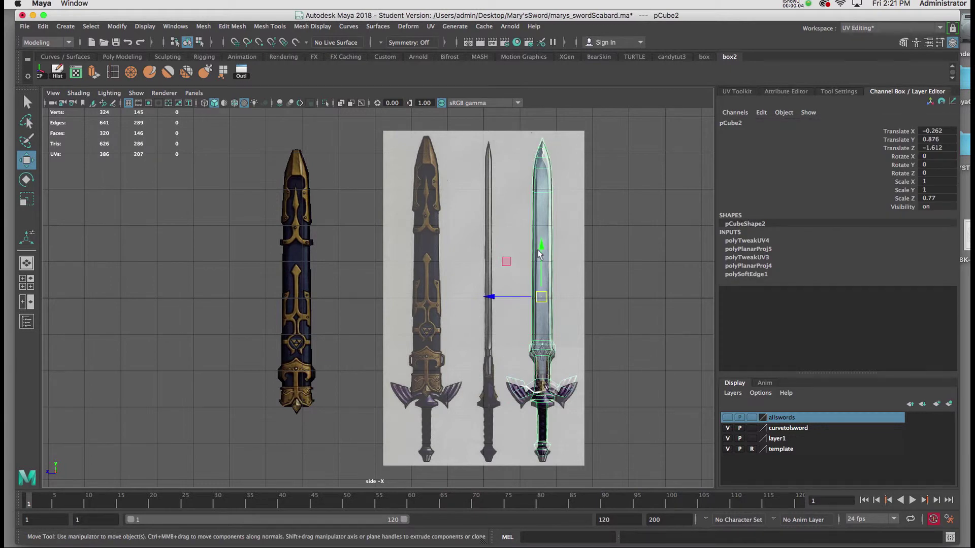
key(ctrl+d)
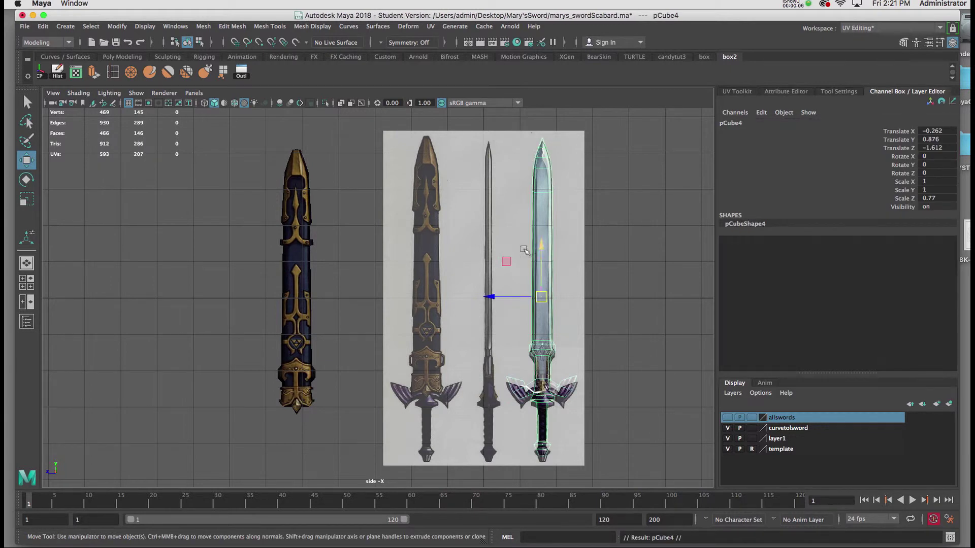
drag(491, 299, 304, 308)
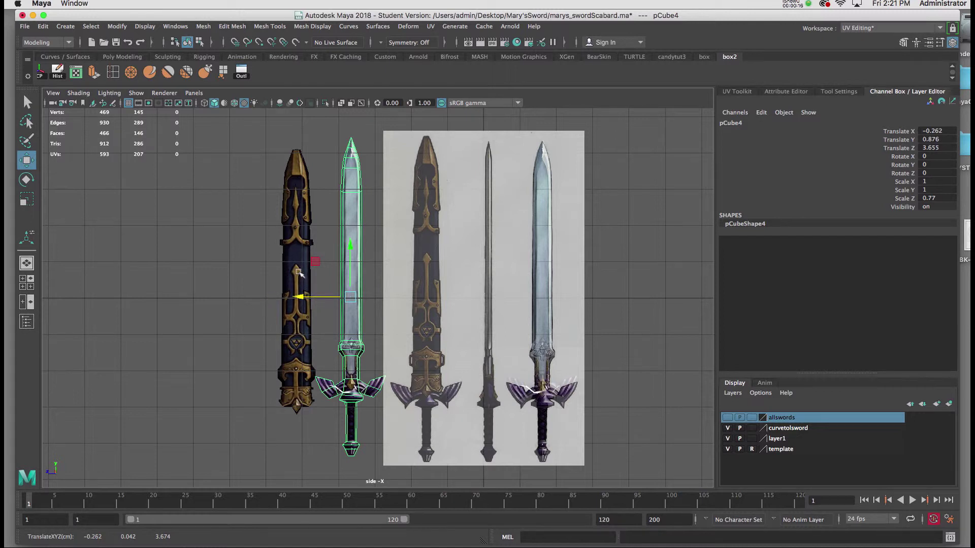
Shift the scabbard farther from the reference image and move the sword copy slightly toward it
click(298, 270)
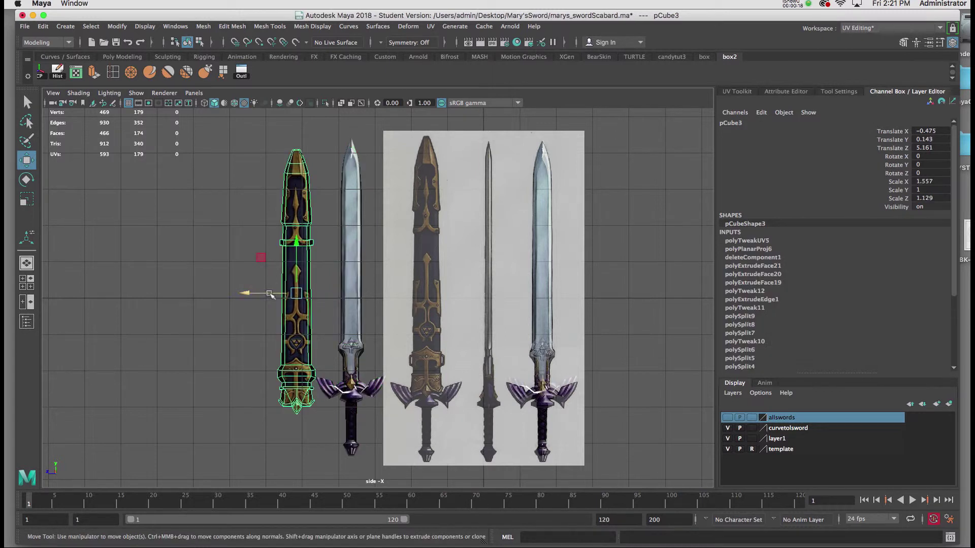
drag(269, 296, 225, 297)
click(354, 306)
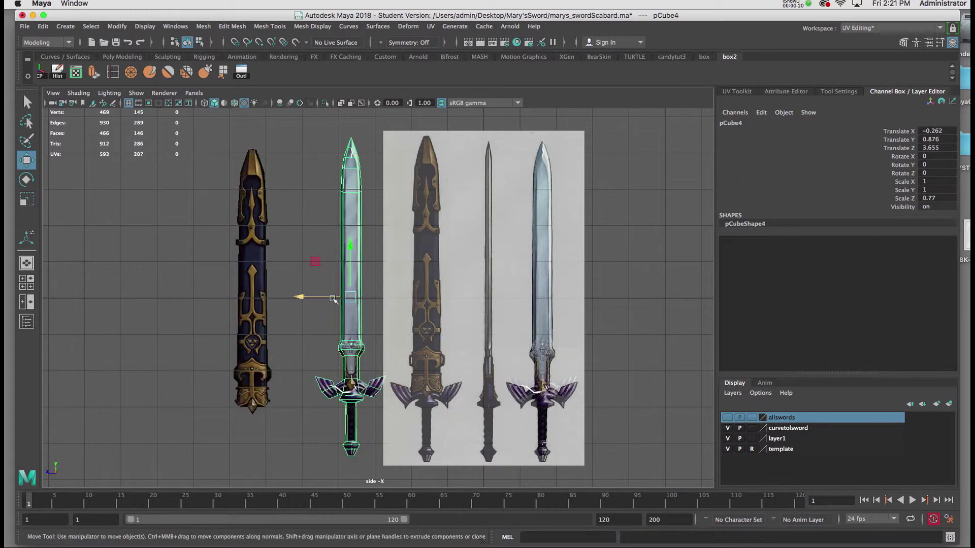
drag(331, 297, 313, 297)
Assign a new Arnold aiStandardSurface material to the sword copy
right_click(336, 259)
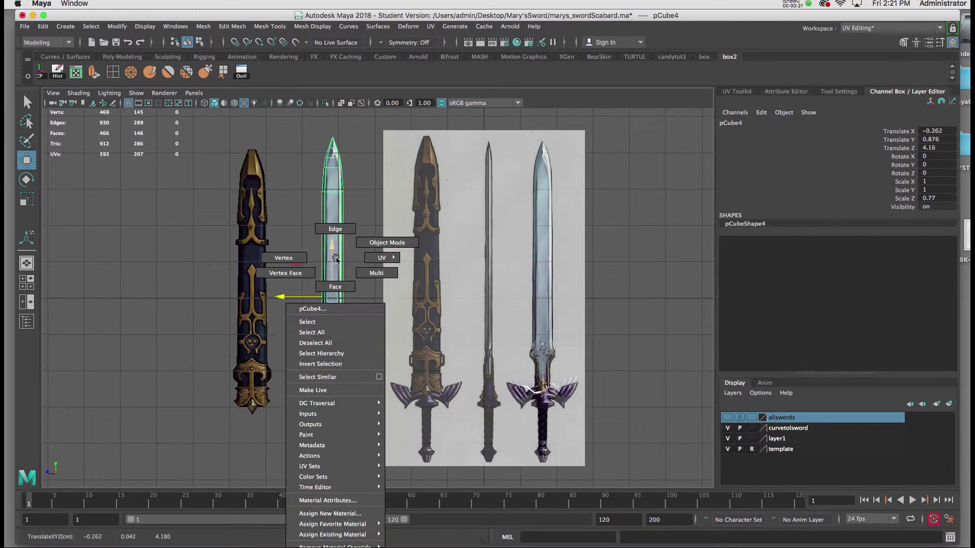
click(357, 519)
click(505, 172)
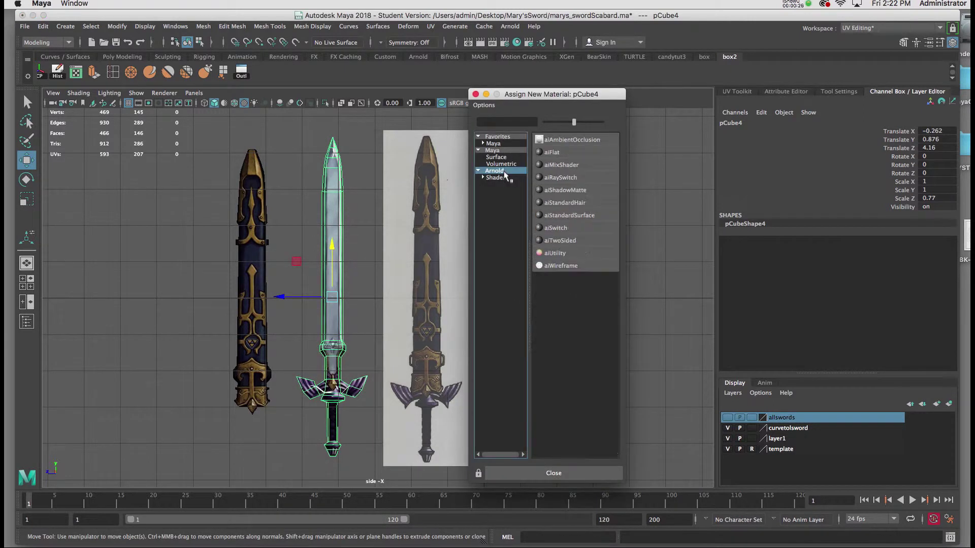
click(569, 216)
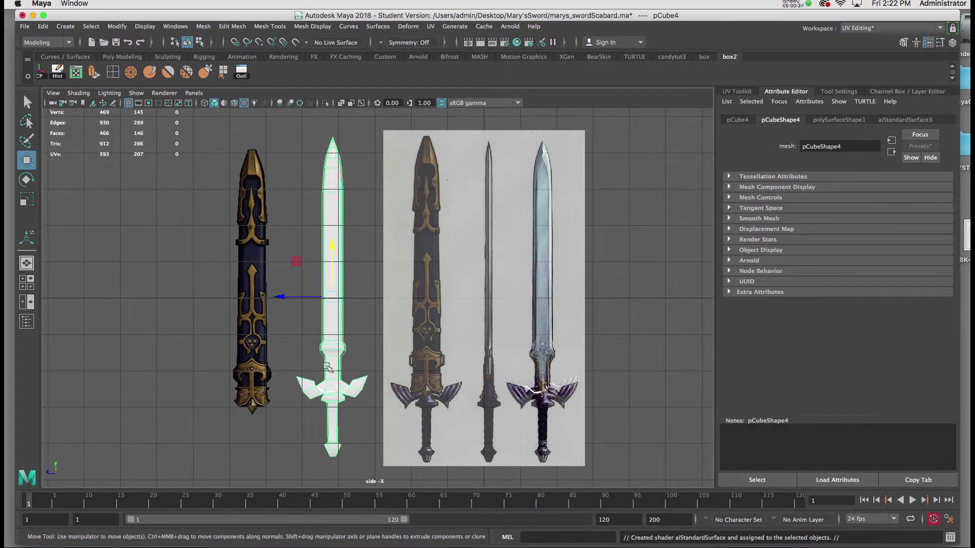
Select the guard and handle portion of the white sword copy and delete it
ctrl+alt+drag(284, 346, 369, 437)
mouse_move(387, 405)
alt+right_down()
mouse_move(374, 347)
mouse_move(386, 348)
mouse_move(385, 303)
alt+right_up()
drag(311, 437, 462, 285)
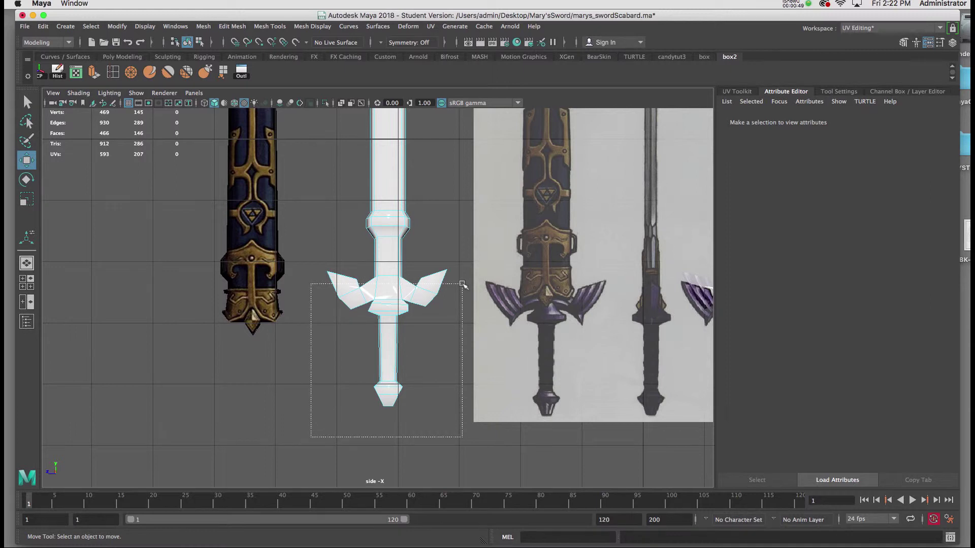
drag(463, 285, 462, 283)
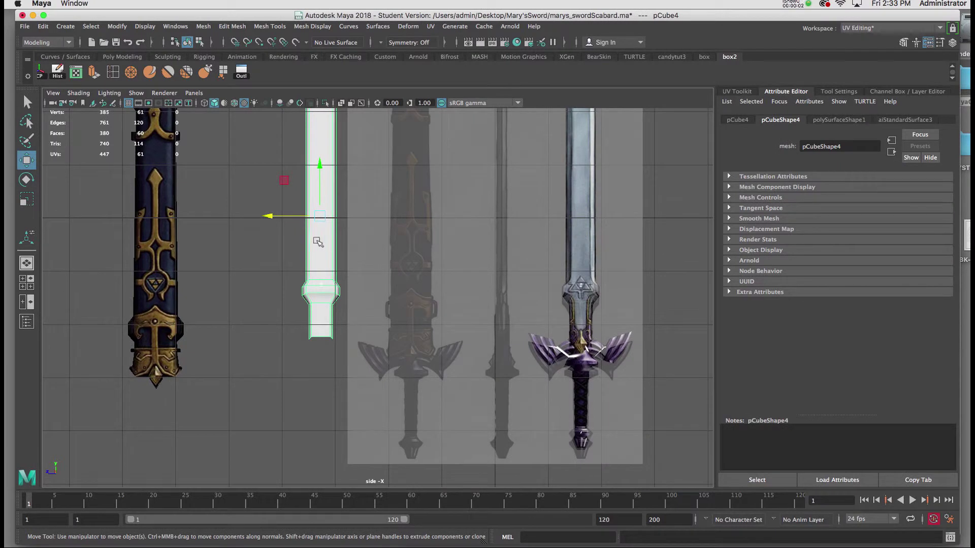
Move the blade copy over the reference scabbard and scale it to about 1.249 in X and Y and 1.037 in Z
drag(320, 217, 410, 233)
scroll(394, 246, up, 1)
alt+middle_drag(393, 246, 390, 320)
alt+right_drag(390, 321, 389, 339)
alt+middle_drag(389, 339, 384, 313)
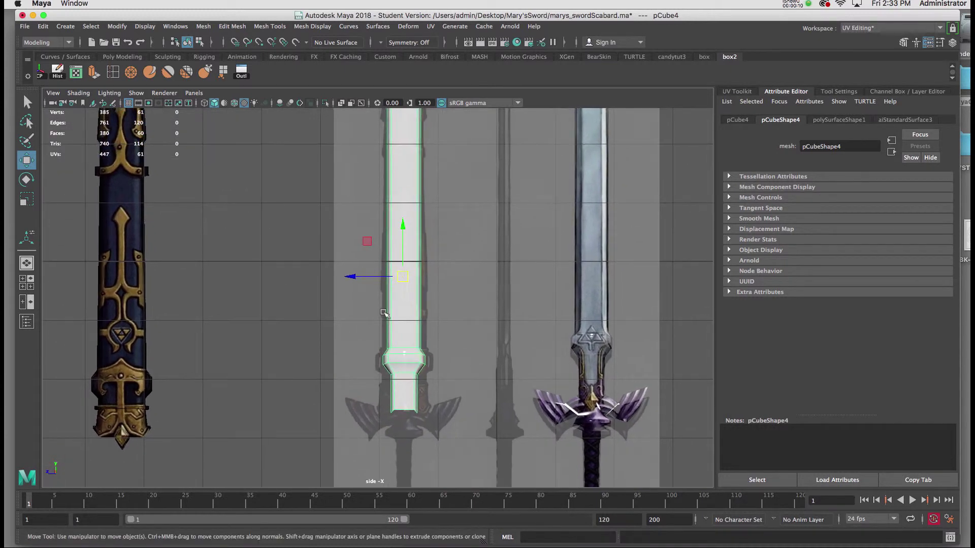
key(r)
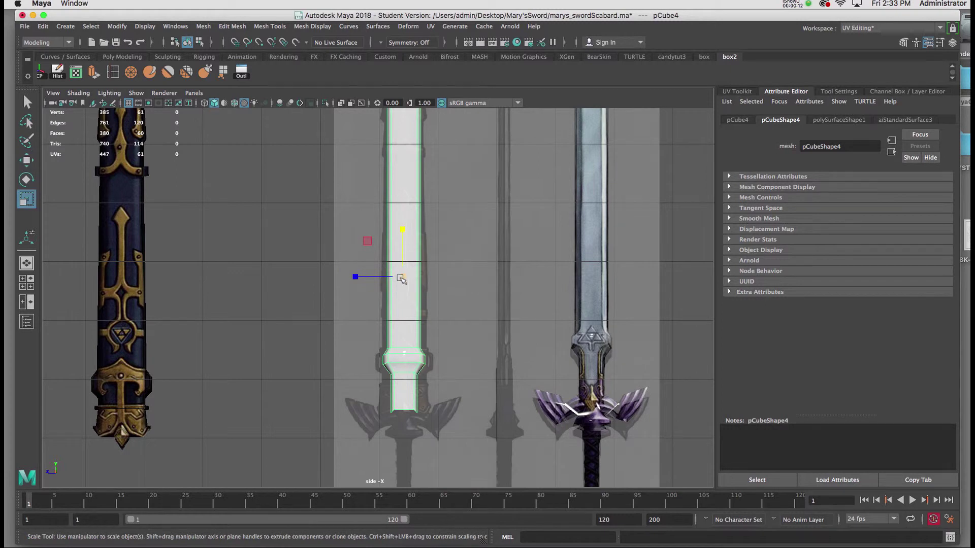
drag(402, 277, 447, 278)
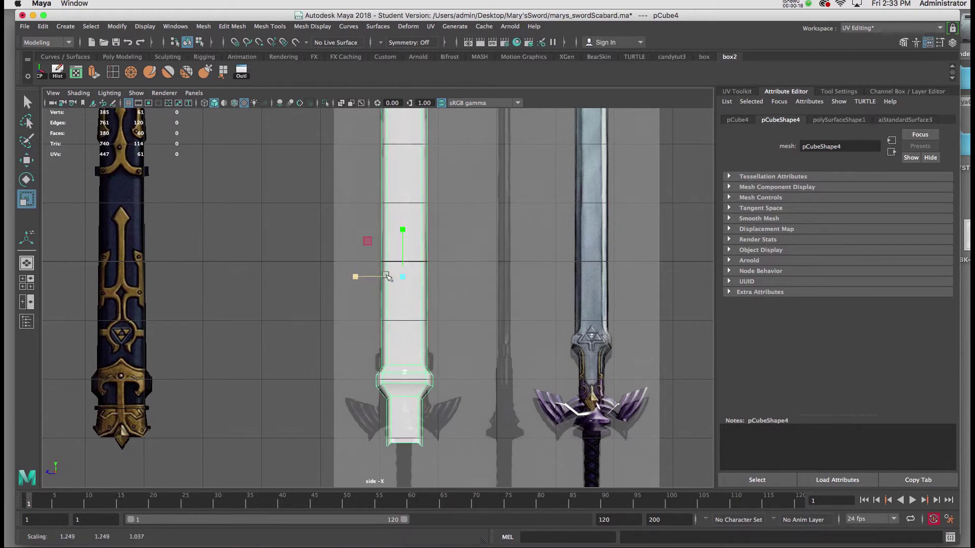
In wireframe display, raise the collar's vertices to the reference scabbard's lower band and widen them horizontally
alt+middle_drag(387, 277, 380, 421)
alt+right_drag(381, 398, 351, 398)
alt+middle_drag(404, 435, 388, 361)
alt+drag(388, 361, 388, 393)
scroll(428, 412, up, 5)
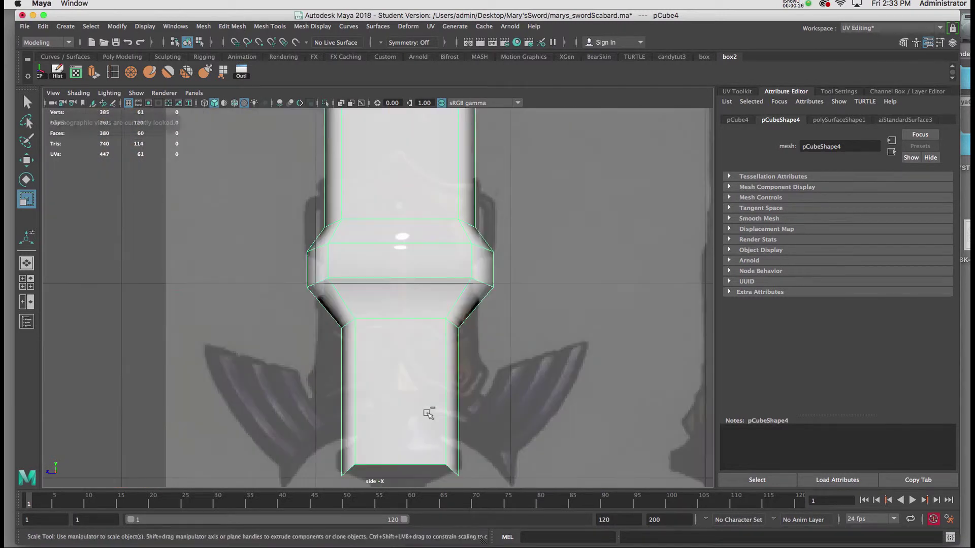
alt+middle_drag(424, 409, 440, 421)
scroll(439, 420, down, 2)
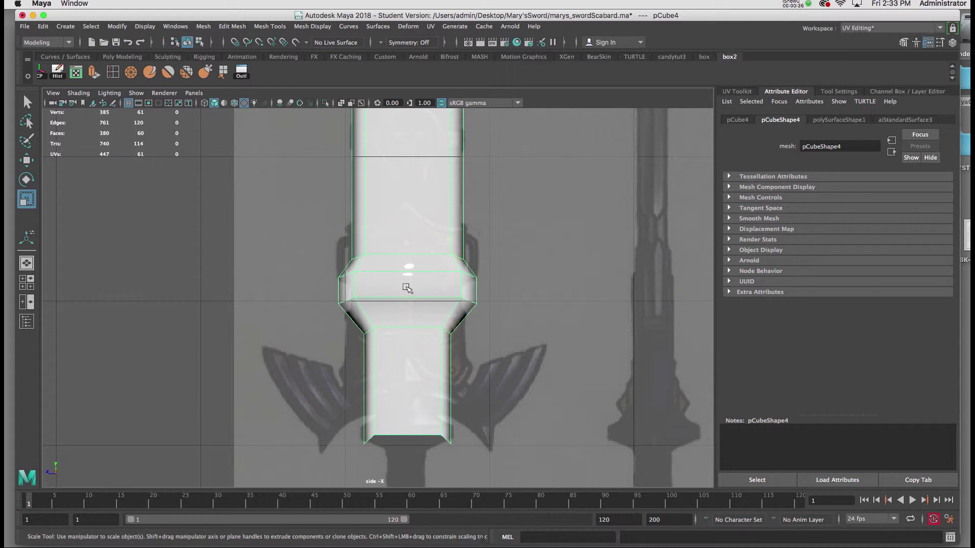
key(4)
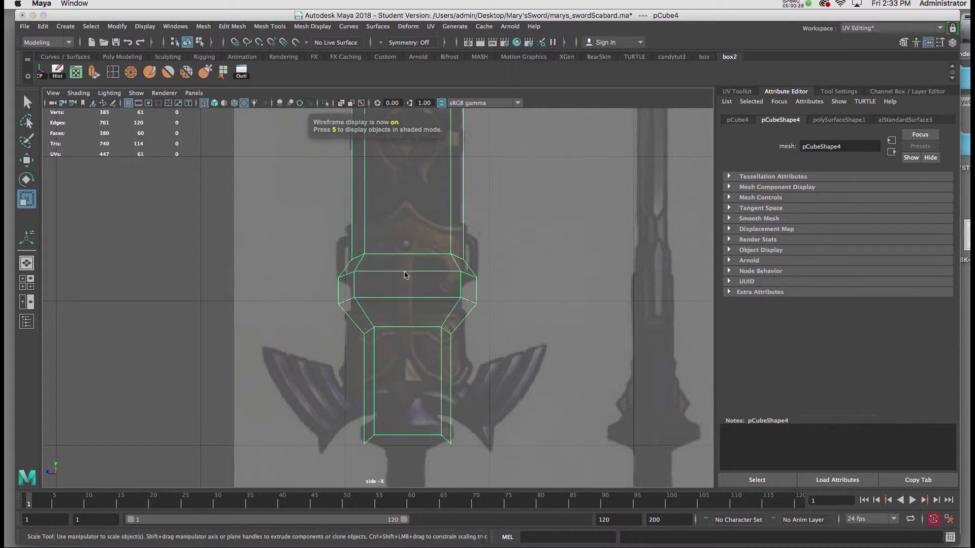
right_drag(405, 275, 358, 277)
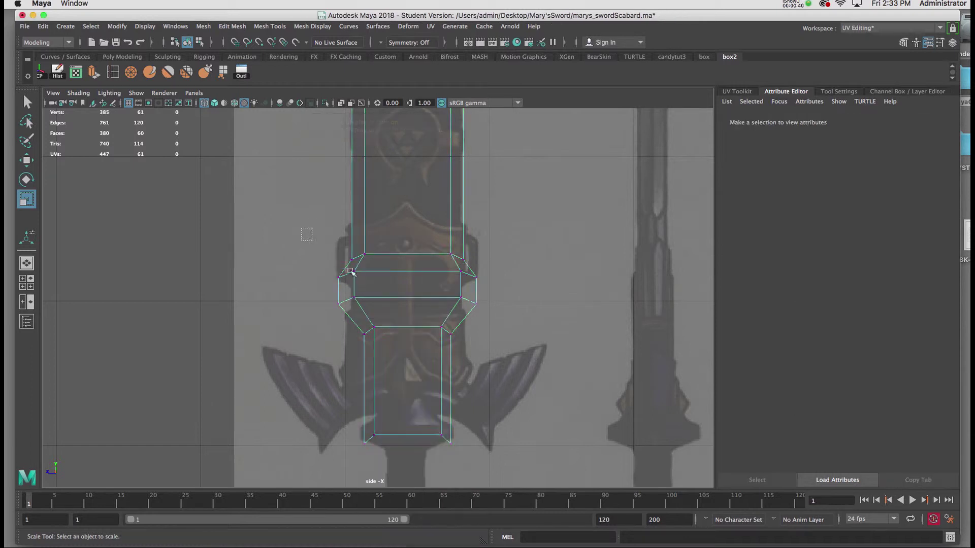
drag(435, 316, 501, 335)
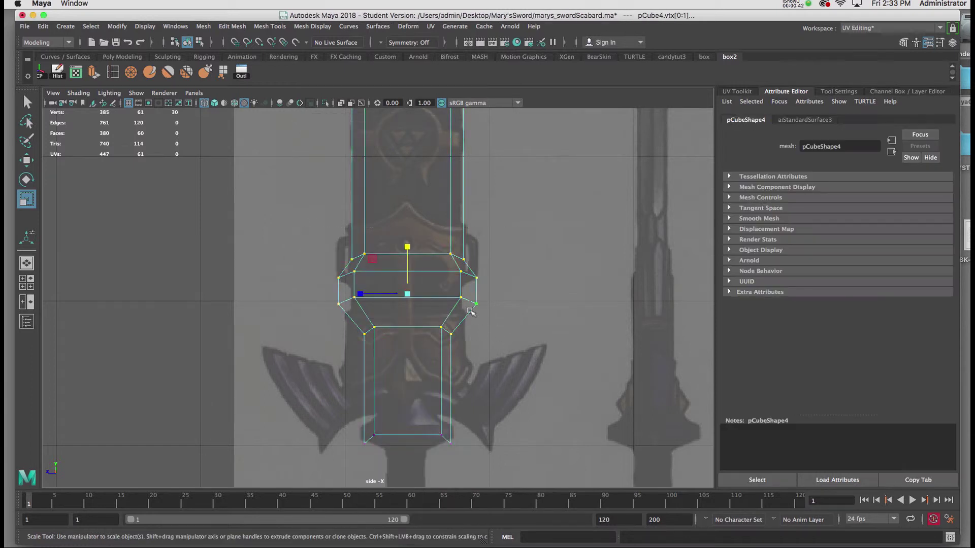
key(w)
drag(411, 266, 414, 234)
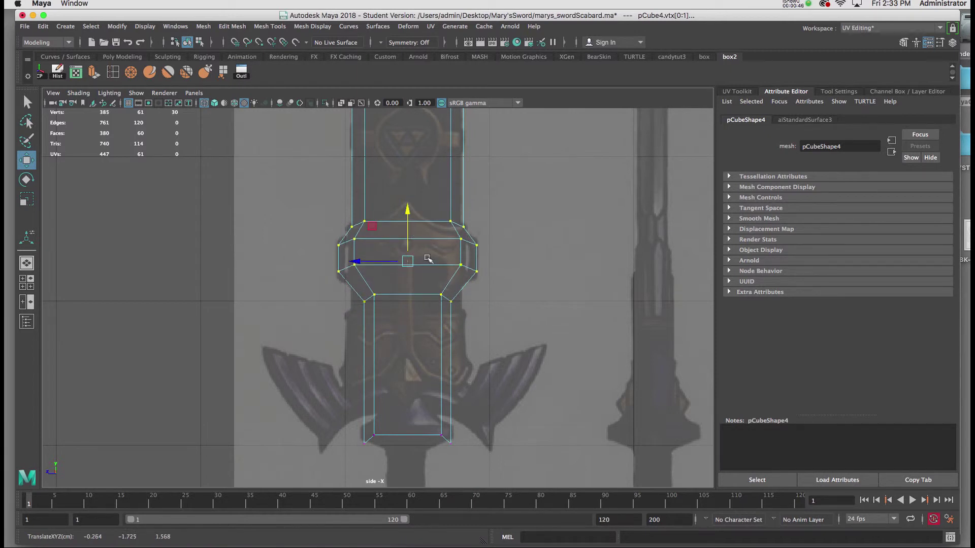
key(r)
mouse_move(360, 263)
mouse_down()
mouse_move(348, 262)
mouse_move(359, 265)
mouse_up()
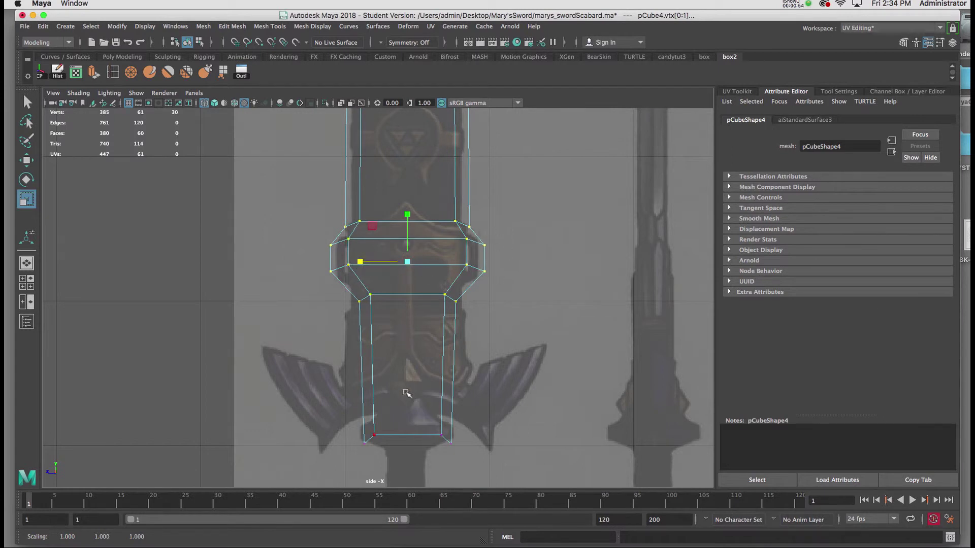
Move the vertex row at the collar's lower edge up toward the collar
alt+middle_drag(406, 394, 405, 372)
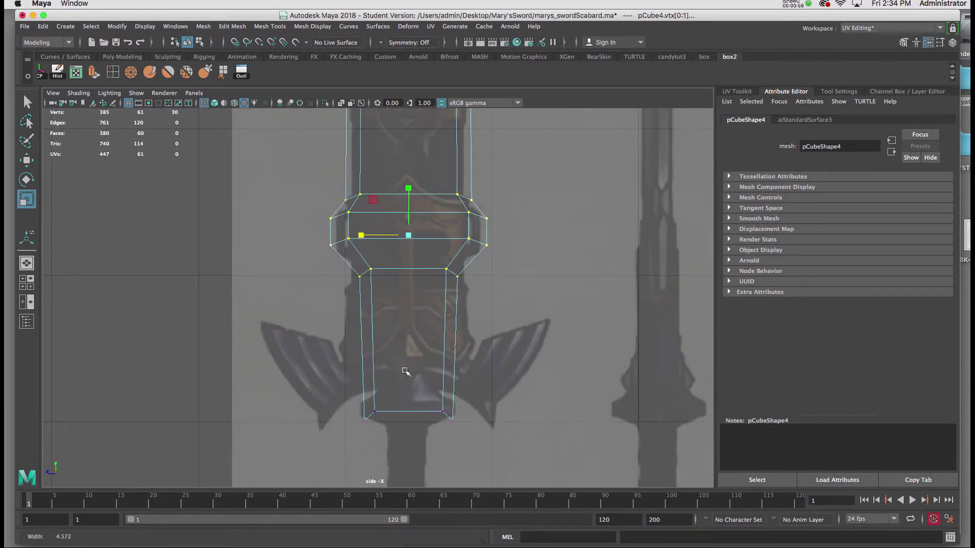
alt+right_drag(406, 361, 398, 374)
alt+middle_drag(398, 374, 410, 387)
alt+right_drag(409, 387, 400, 524)
alt+right_drag(364, 275, 400, 439)
alt+middle_drag(391, 370, 371, 347)
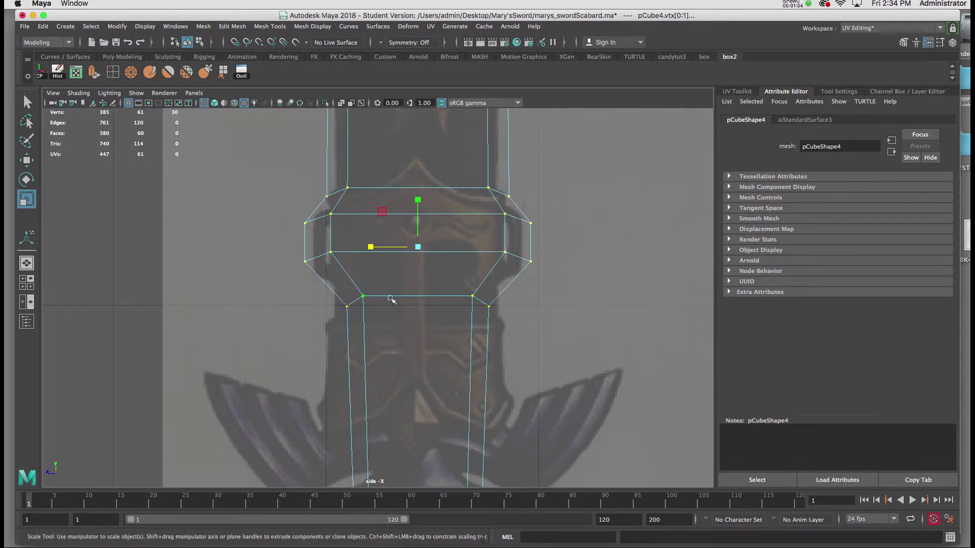
drag(322, 283, 492, 310)
key(w)
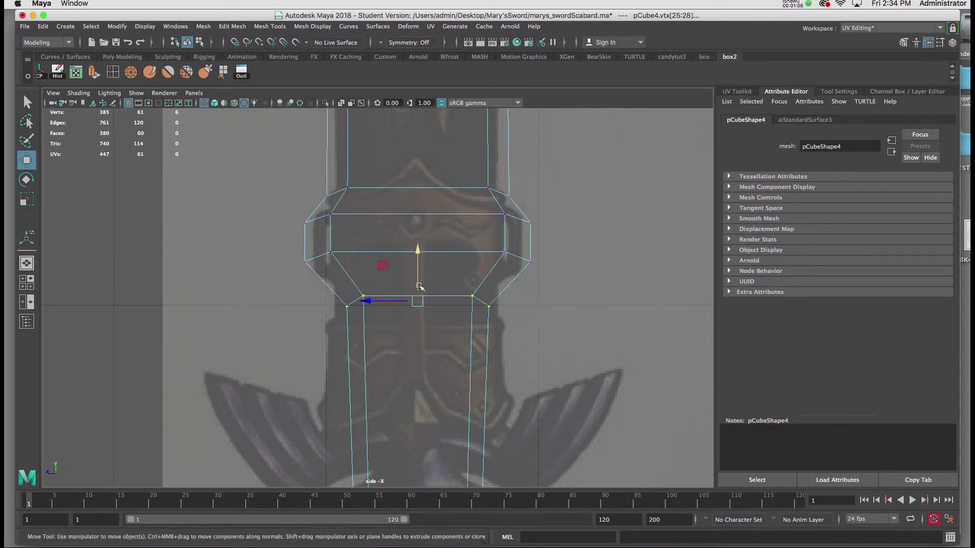
drag(419, 287, 419, 269)
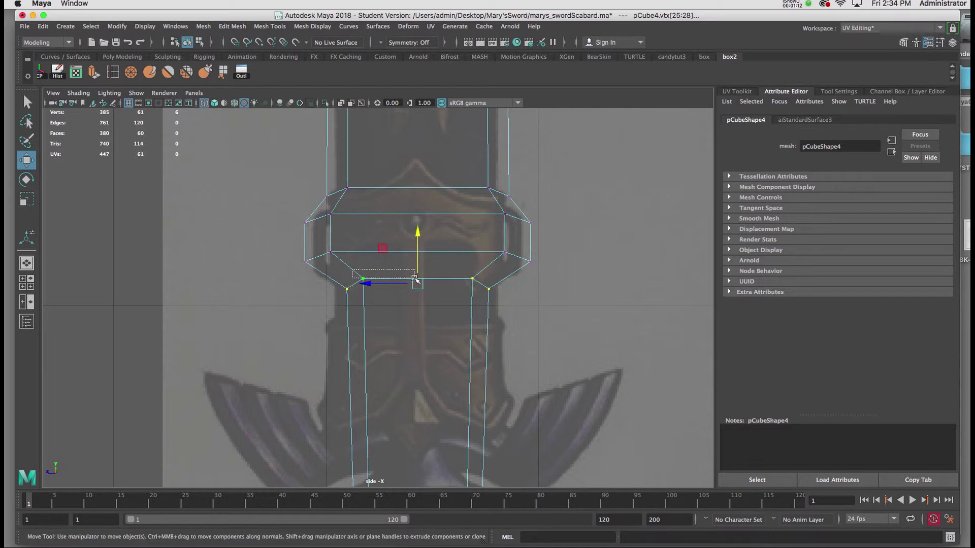
Raise the two outer vertices beneath the collar so they line up with the inner ones
click(323, 274)
click(338, 284)
mouse_move(338, 284)
right_down()
mouse_move(287, 265)
mouse_move(343, 286)
right_up()
drag(359, 297, 359, 297)
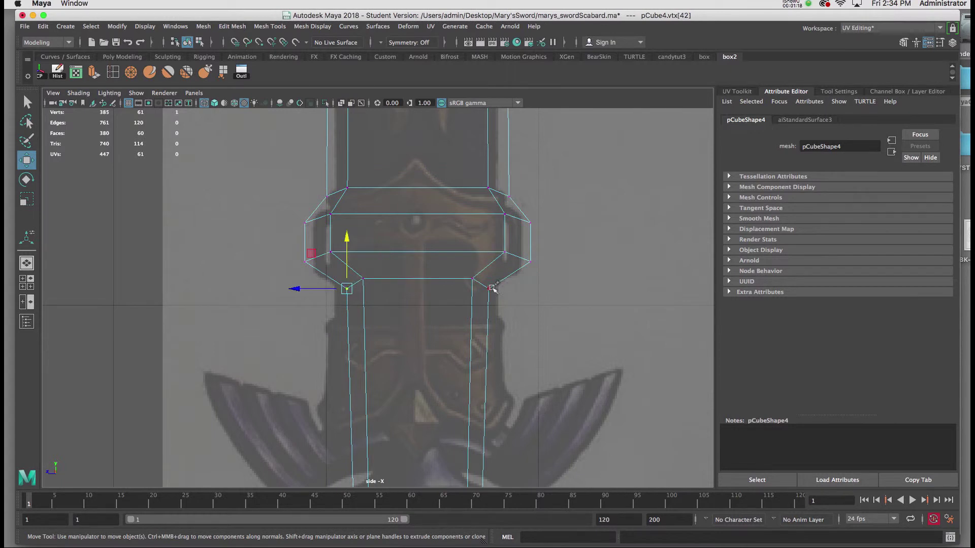
shift+click(489, 288)
drag(417, 271, 418, 261)
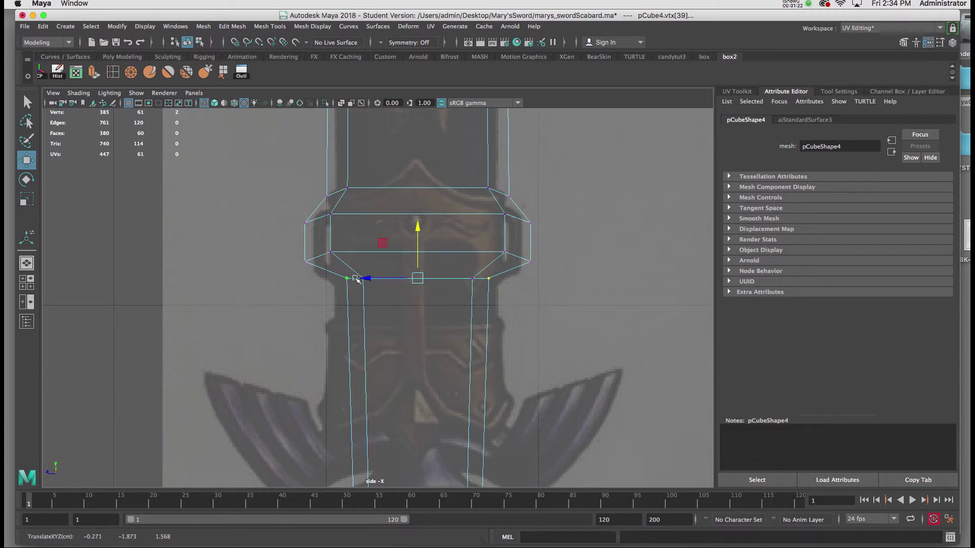
Lower the whole vertex row beneath the collar slightly and widen it to the reference scabbard's edges
drag(325, 272, 533, 292)
drag(421, 263, 421, 271)
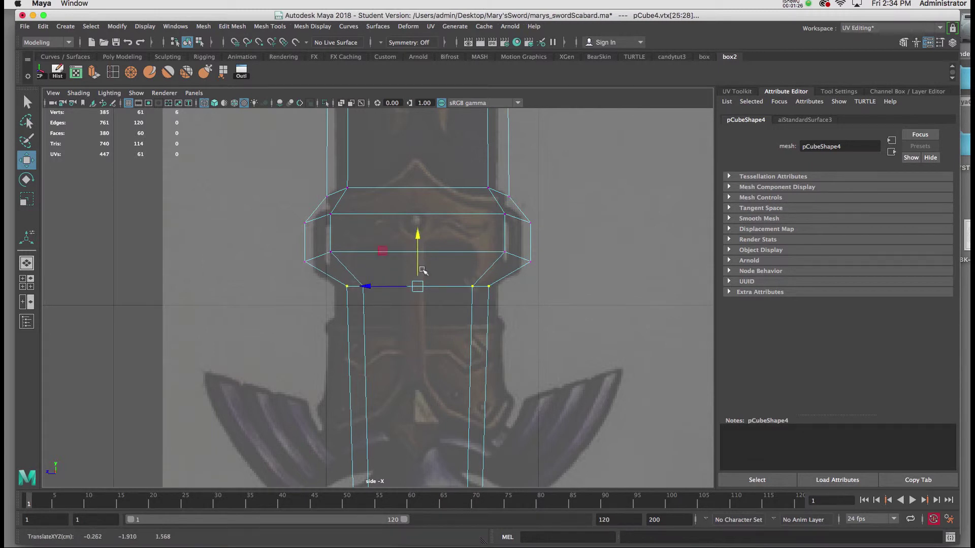
key(r)
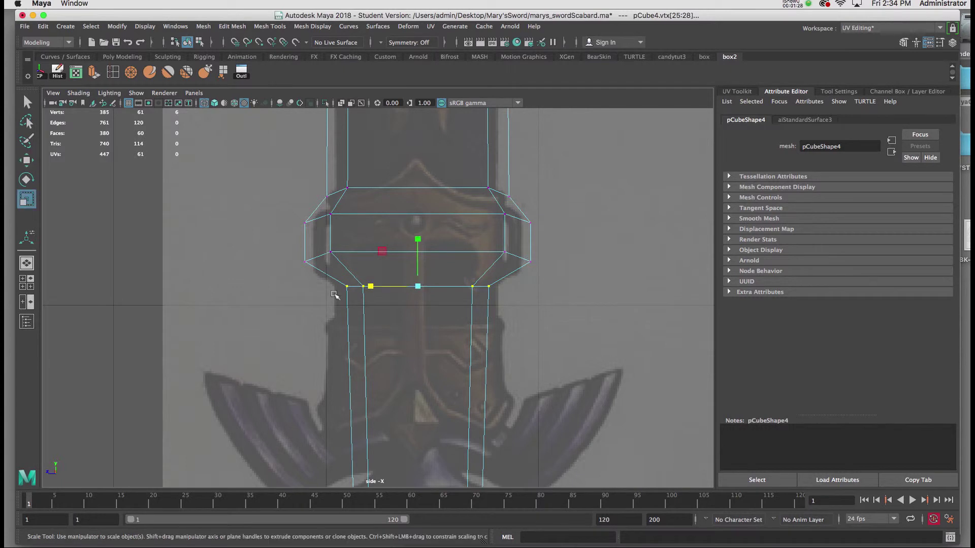
drag(370, 286, 362, 288)
Raise the open lower end's vertices to just above the reference guard and widen them to fit the scabbard
scroll(364, 285, down, 5)
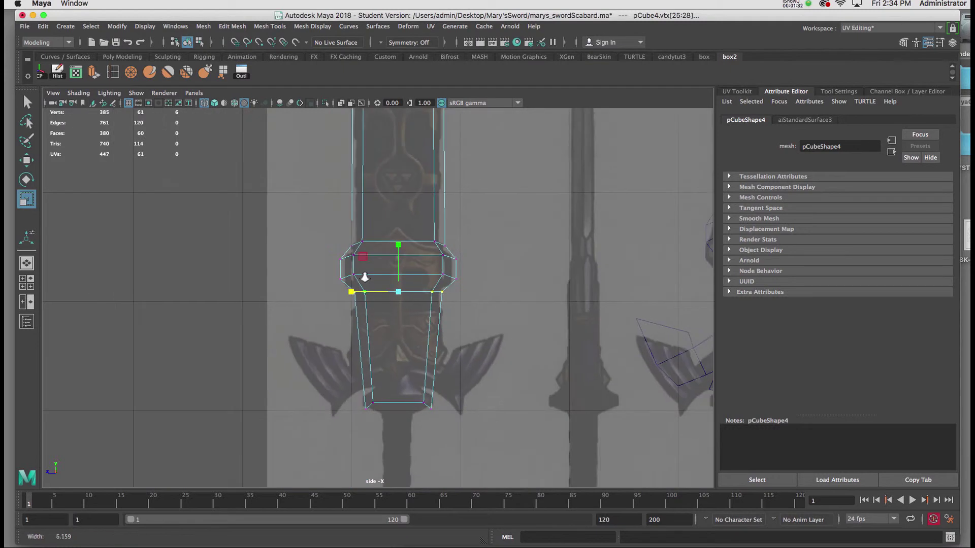
scroll(368, 279, up, 1)
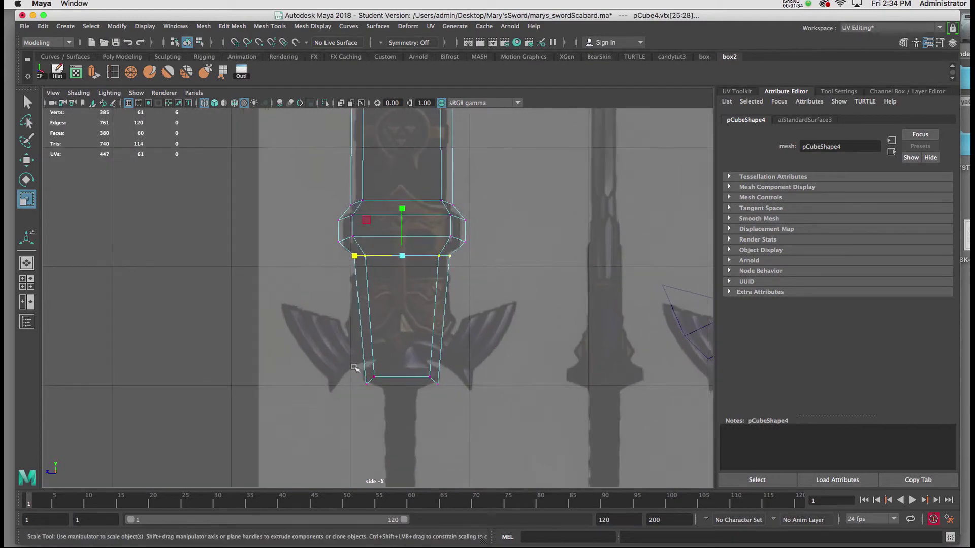
drag(355, 369, 446, 392)
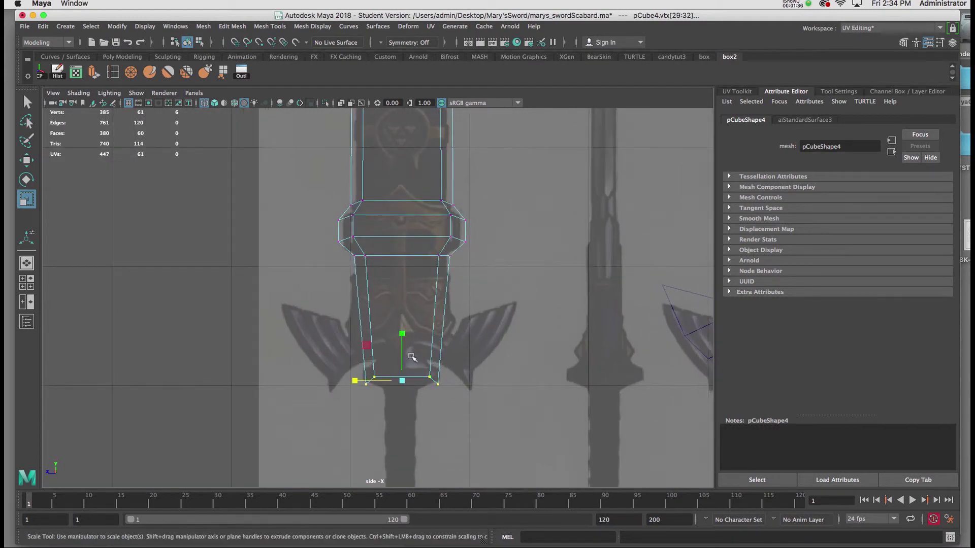
key(w)
drag(402, 355, 454, 341)
key(r)
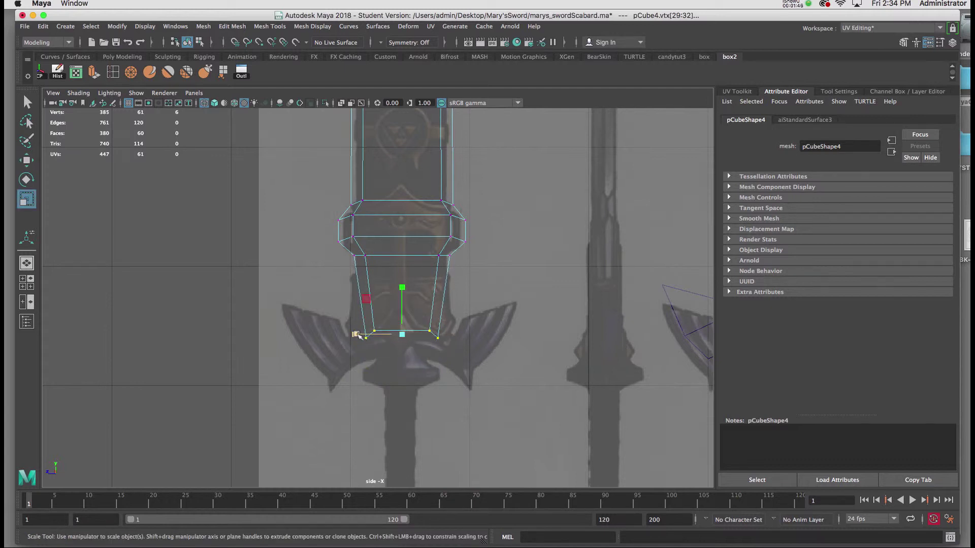
drag(355, 335, 329, 336)
Lower the blade-tip vertices toward the reference scabbard's tip and raise the uppermost rows slightly to fit its outline
alt+middle_drag(404, 277, 408, 331)
alt+right_drag(409, 332, 420, 409)
alt+middle_drag(432, 339, 437, 457)
alt+right_drag(437, 457, 414, 302)
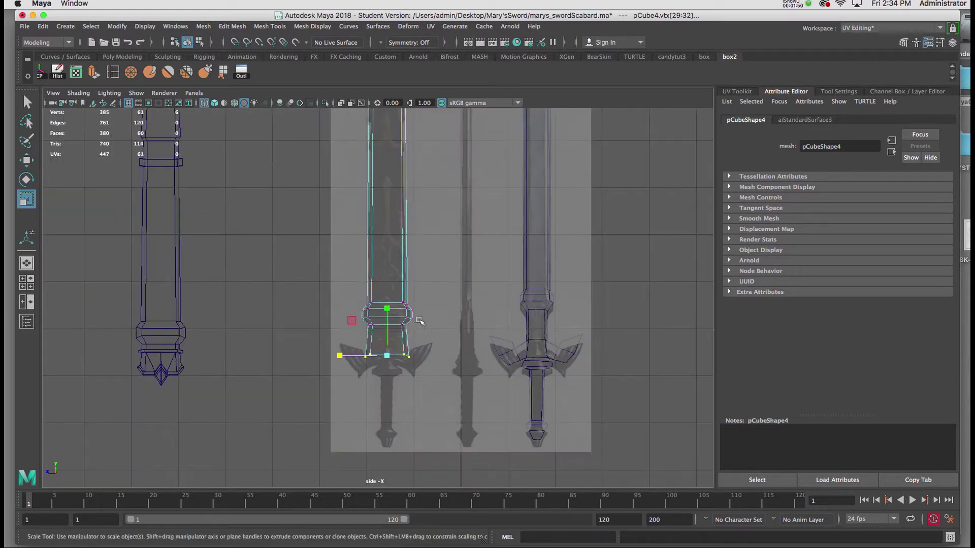
alt+middle_drag(415, 302, 432, 447)
alt+right_drag(430, 300, 447, 289)
alt+middle_drag(444, 289, 440, 309)
right_click(424, 310)
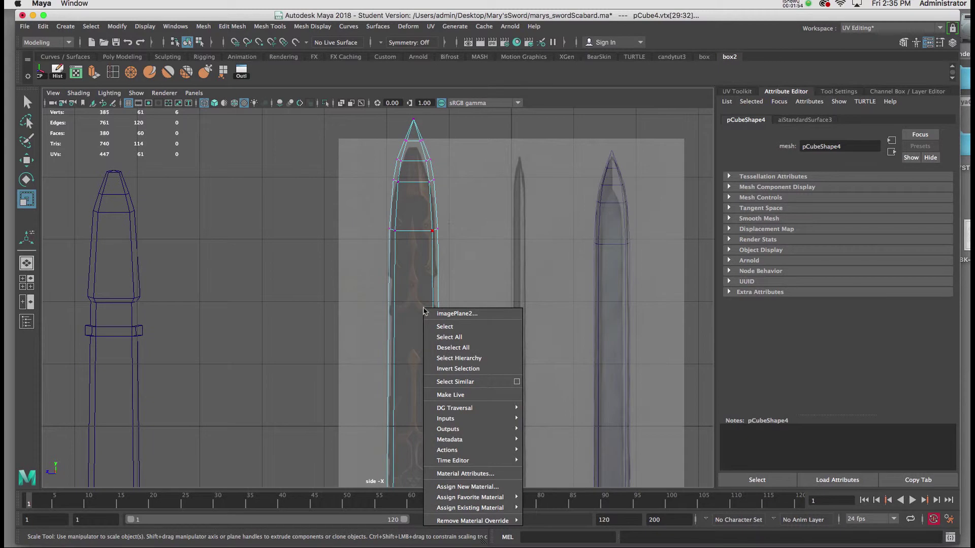
alt+right_drag(366, 157, 375, 162)
alt+middle_drag(365, 132, 356, 160)
drag(362, 135, 437, 270)
key(w)
drag(409, 150, 410, 196)
mouse_move(368, 171)
mouse_down()
mouse_move(428, 211)
mouse_move(440, 239)
mouse_up()
drag(406, 188, 409, 169)
Scale the third vertex row below the blade tip slightly wider to meet the reference scabbard's edges
drag(378, 239, 437, 261)
key(r)
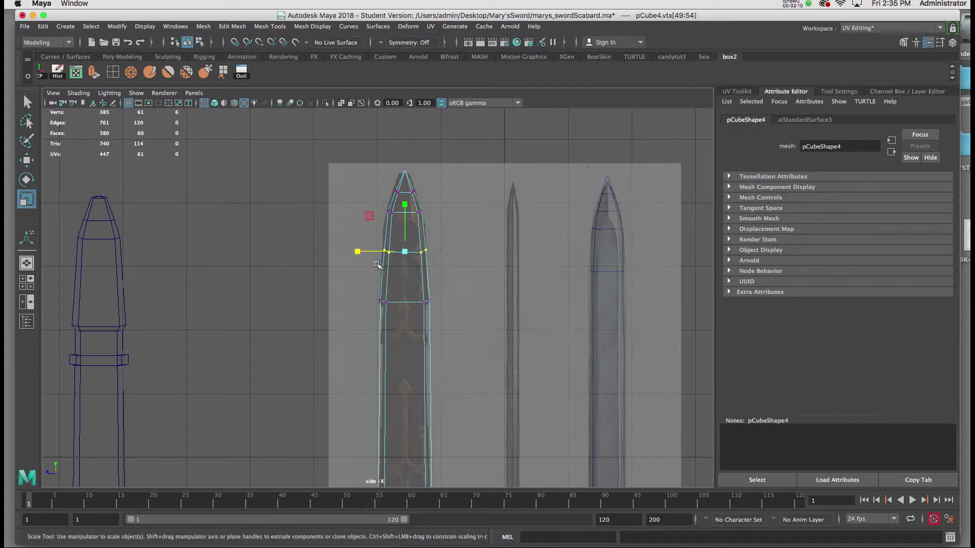
drag(358, 251, 354, 252)
Raise the tip vertices and the row just beneath them, and narrow that row slightly to fit the reference scabbard's pointed end
alt+middle_drag(370, 218, 370, 256)
alt+right_drag(370, 256, 396, 376)
scroll(394, 193, up, 3)
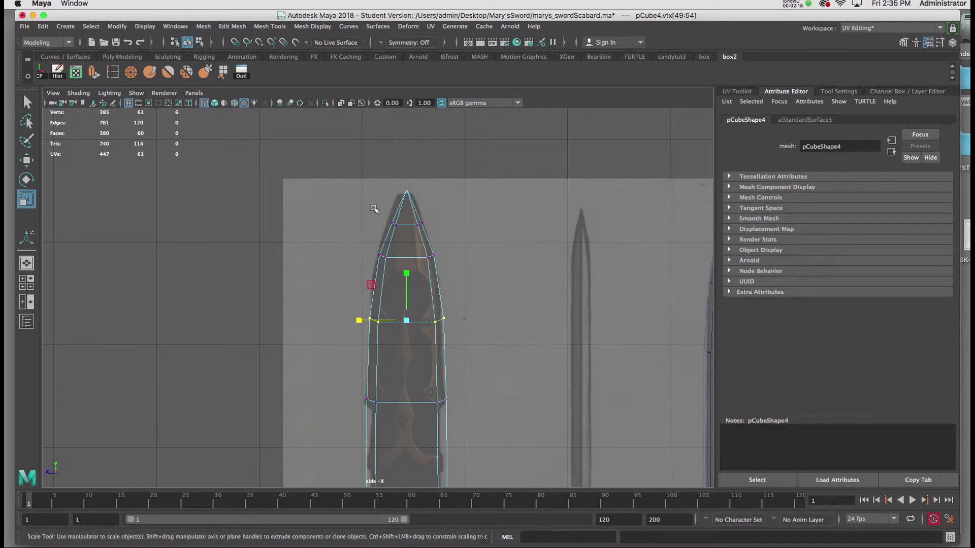
drag(372, 180, 443, 231)
key(w)
drag(407, 187, 410, 158)
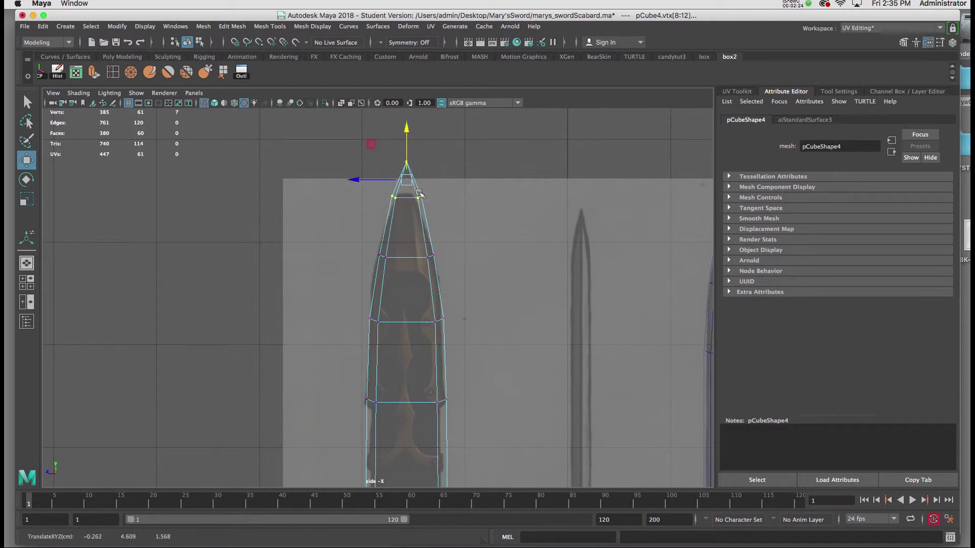
key(r)
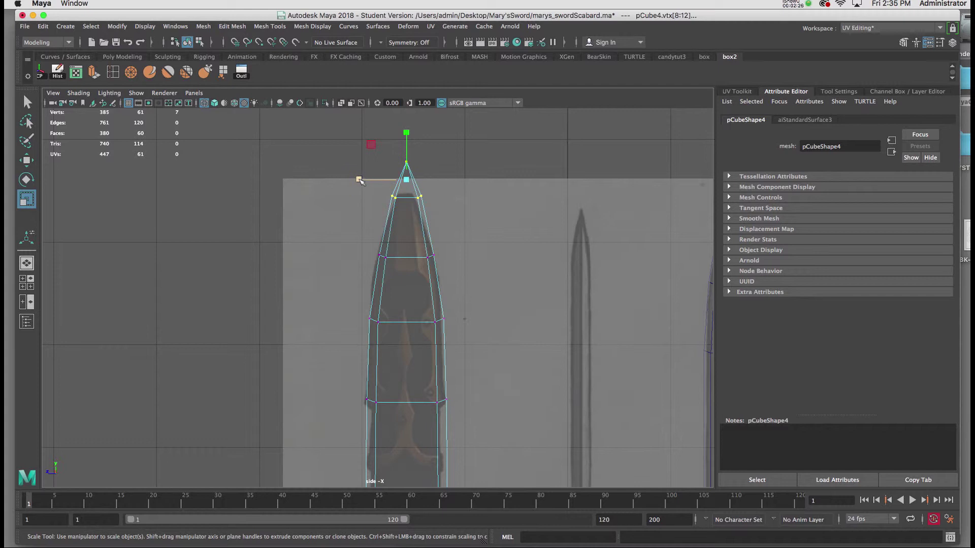
drag(360, 180, 370, 182)
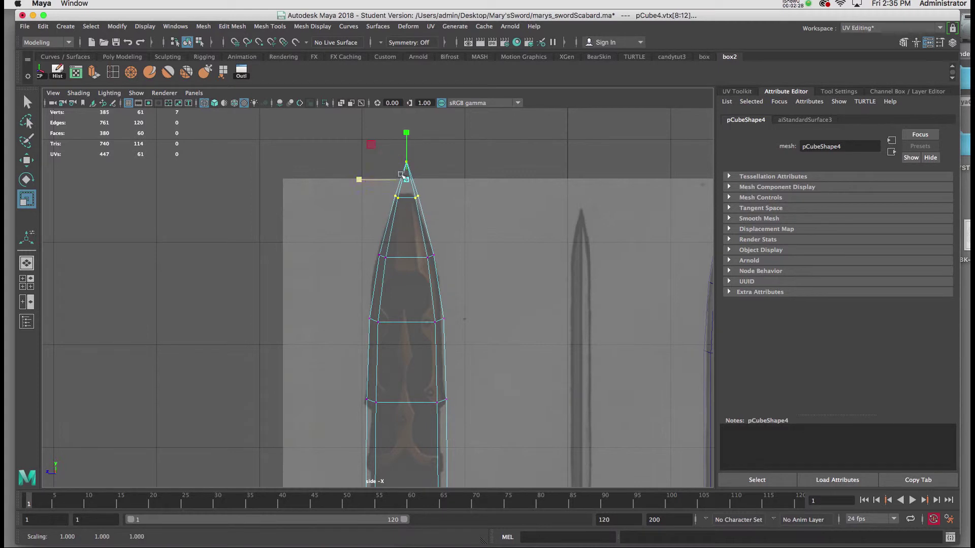
drag(395, 154, 411, 178)
key(w)
right_drag(429, 265, 483, 249)
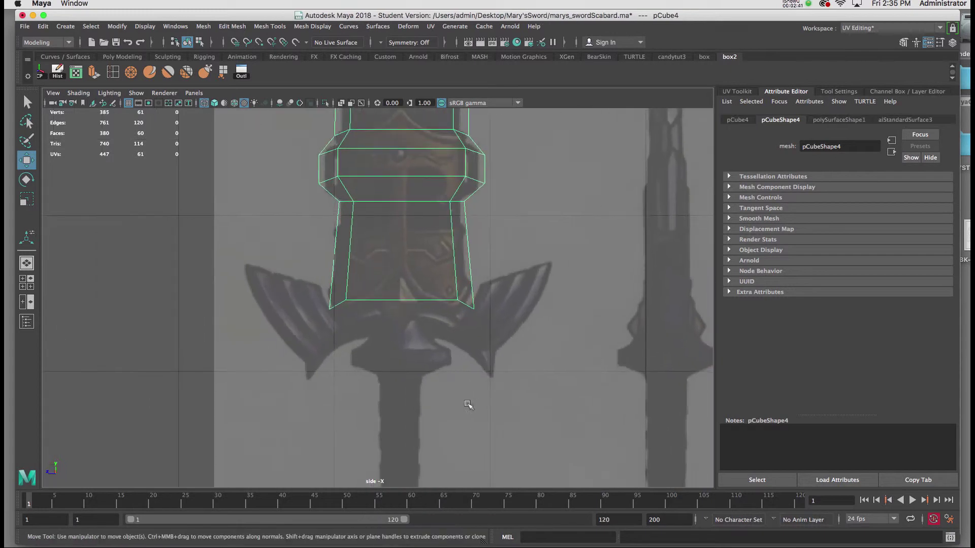
Raise the two outer corner vertices of the scabbard's lower end and lower the inner ones to follow the reference's angled corners
scroll(462, 401, up, 2)
scroll(462, 400, up, 1)
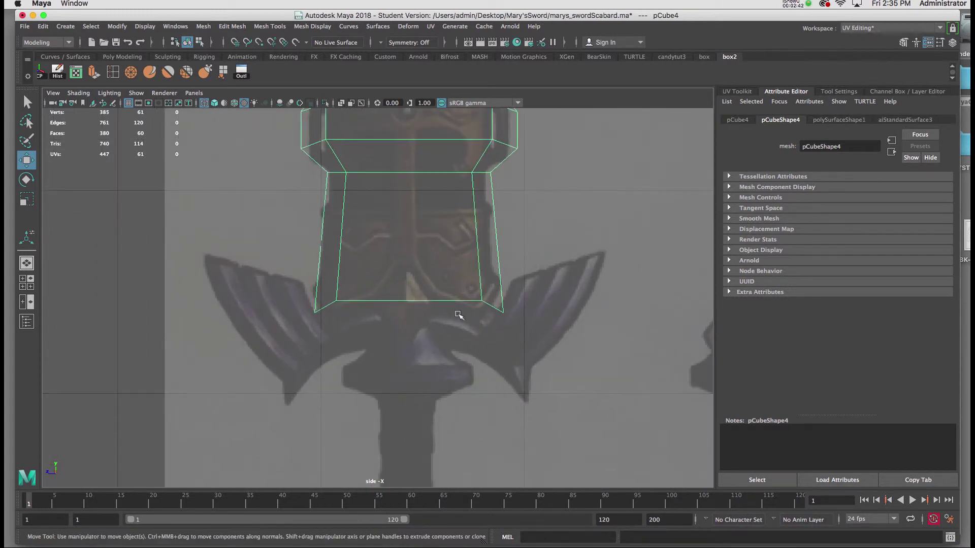
alt+middle_drag(457, 315, 455, 340)
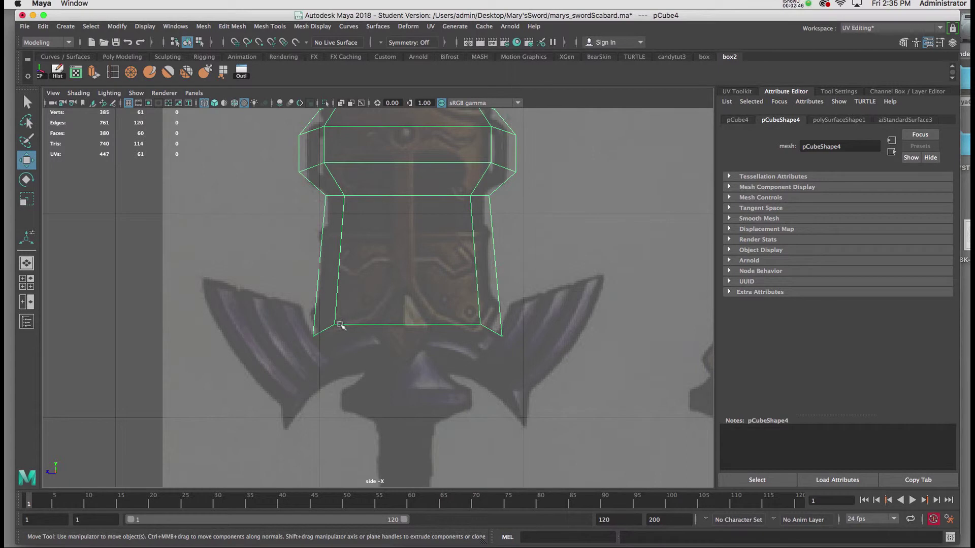
right_drag(341, 327, 283, 268)
drag(302, 329, 317, 340)
drag(513, 326, 487, 356)
drag(409, 288, 408, 259)
drag(325, 315, 465, 330)
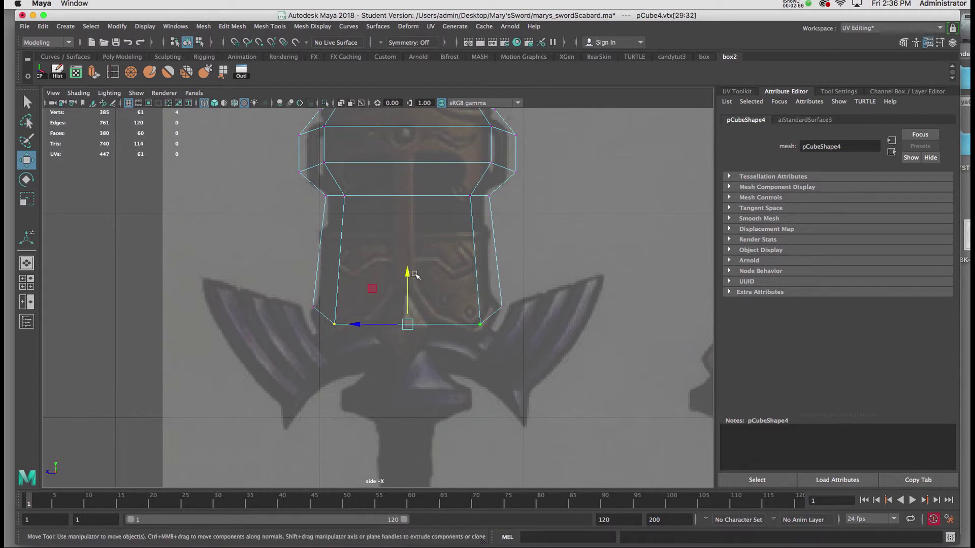
drag(411, 274, 413, 287)
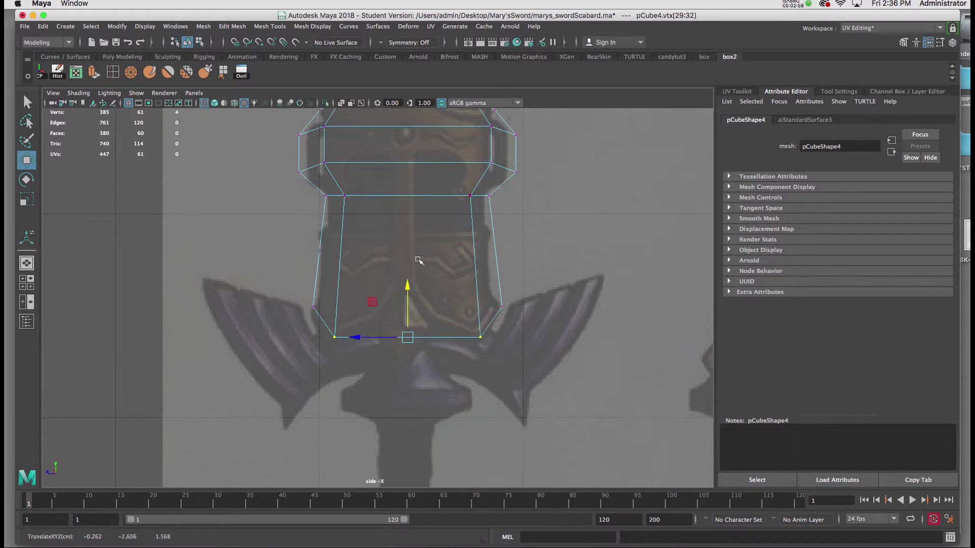
Examine the scabbard's collar and lower section against the reference image
scroll(417, 259, down, 6)
scroll(406, 388, up, 2)
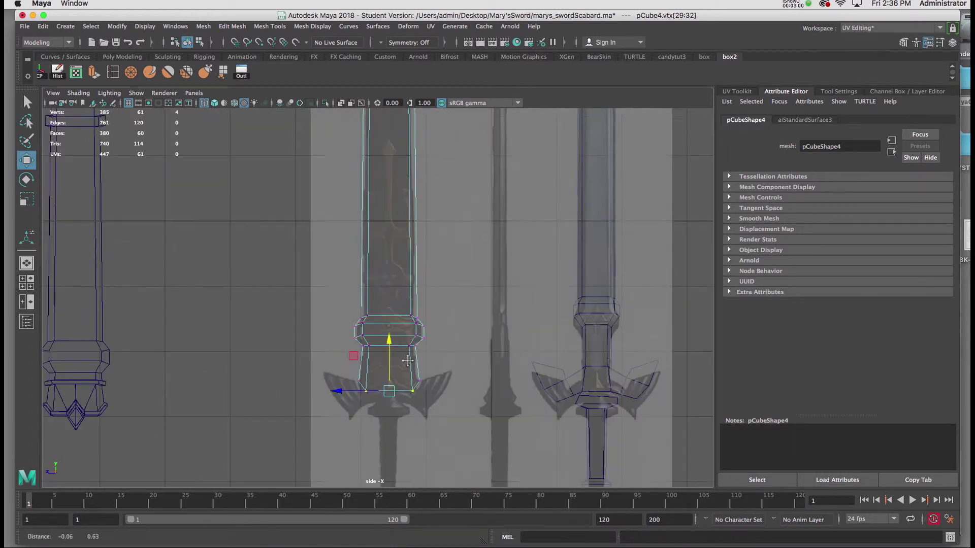
alt+middle_drag(407, 389, 409, 438)
alt+middle_drag(416, 272, 417, 230)
scroll(412, 305, up, 4)
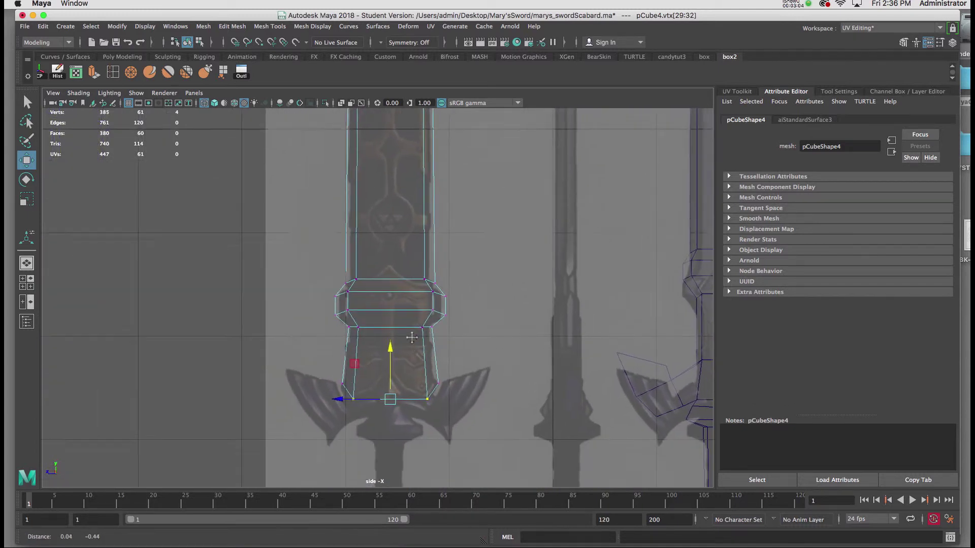
scroll(411, 333, up, 3)
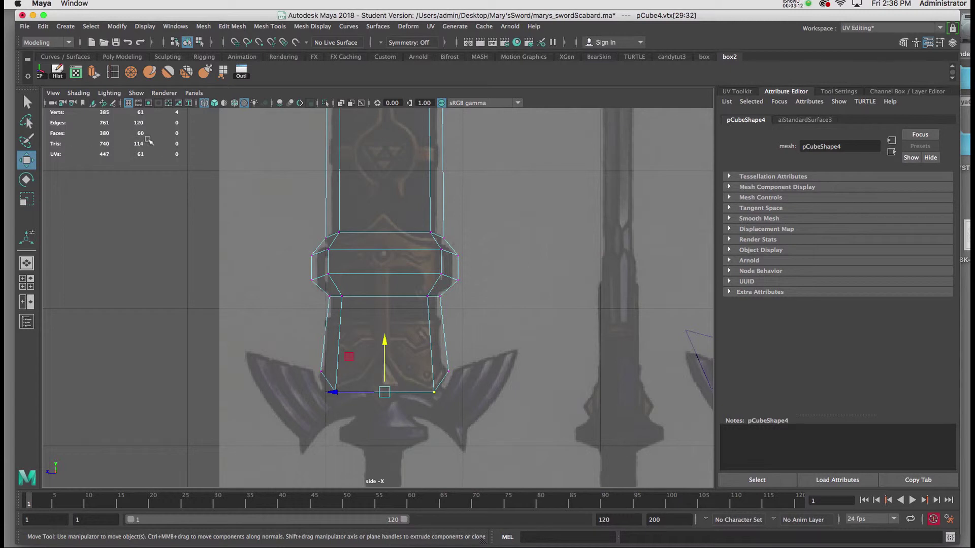
alt+middle_drag(330, 233, 304, 211)
alt+right_drag(299, 266, 312, 329)
scroll(312, 329, up, 3)
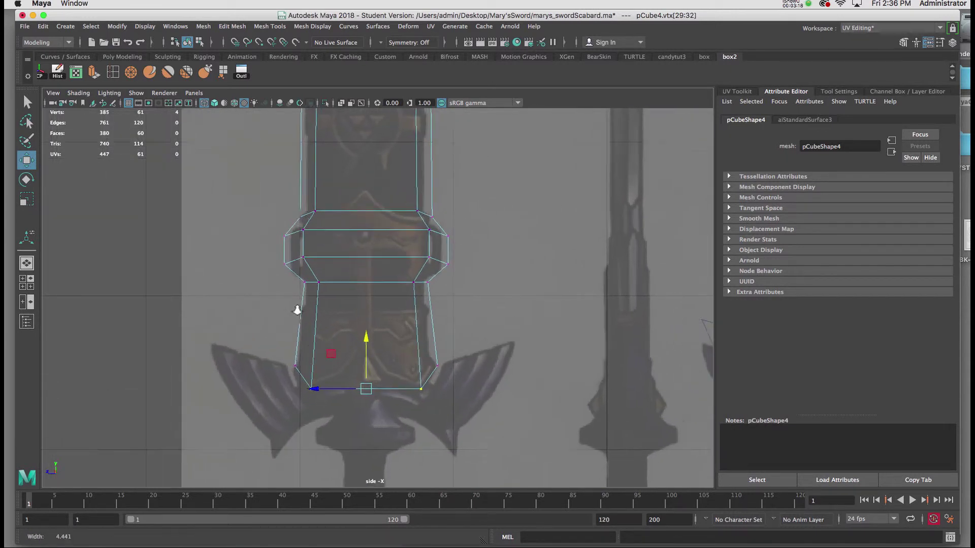
alt+middle_drag(240, 261, 252, 269)
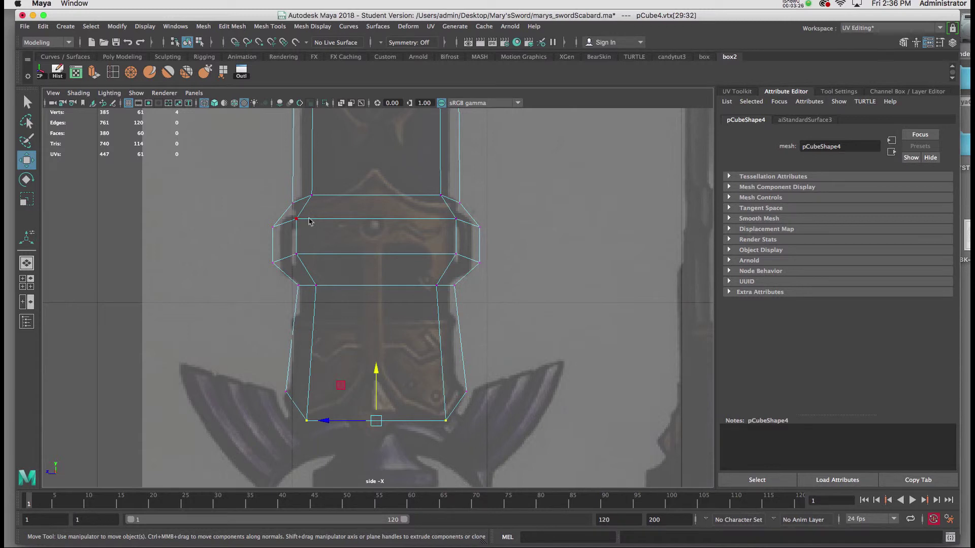
Insert one edge loop just above the scabbard's lower end and two closely spaced loops at the reference ridge beneath the collar
right_drag(308, 222, 357, 202)
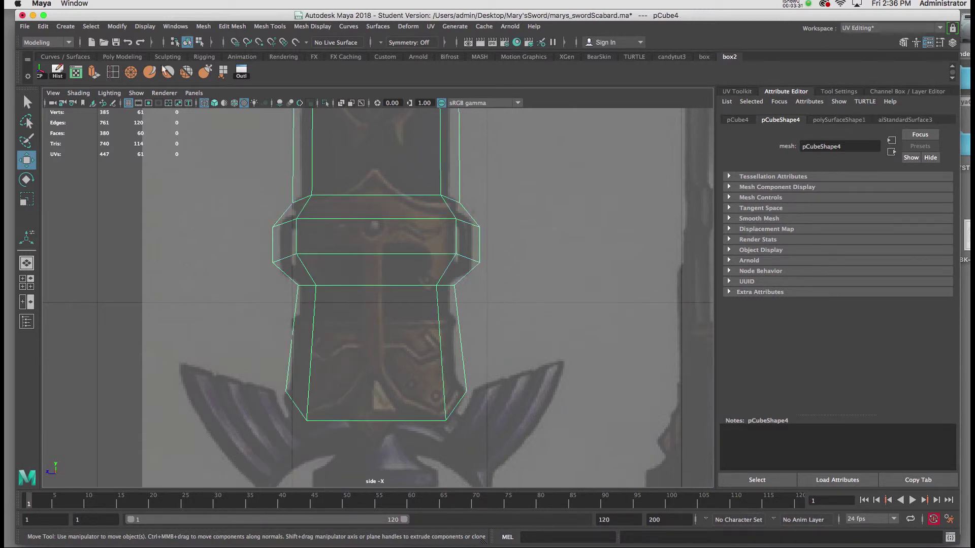
click(268, 26)
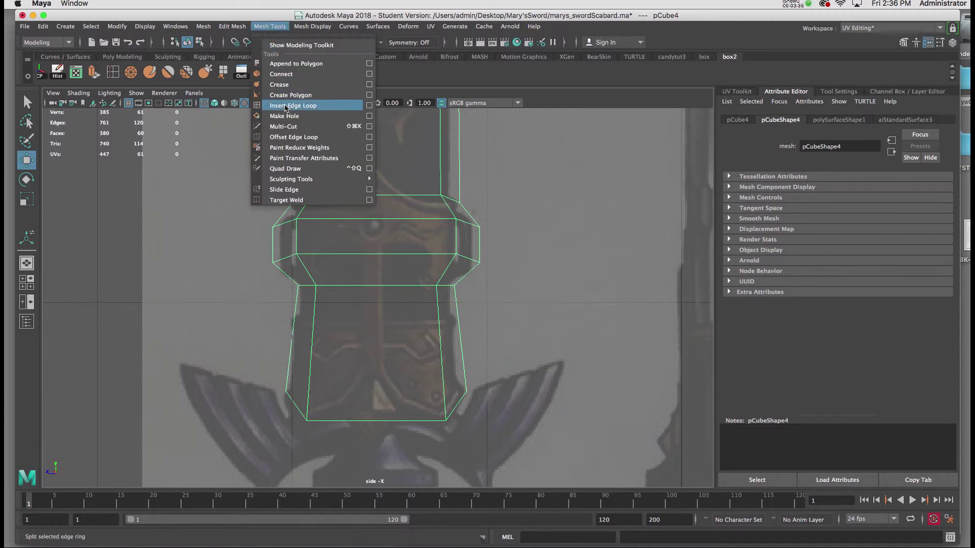
click(209, 152)
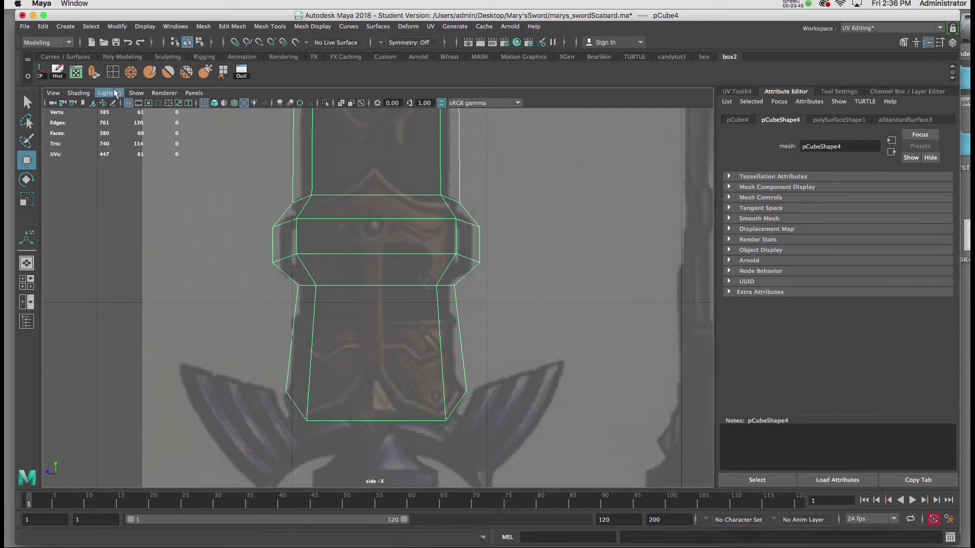
click(112, 73)
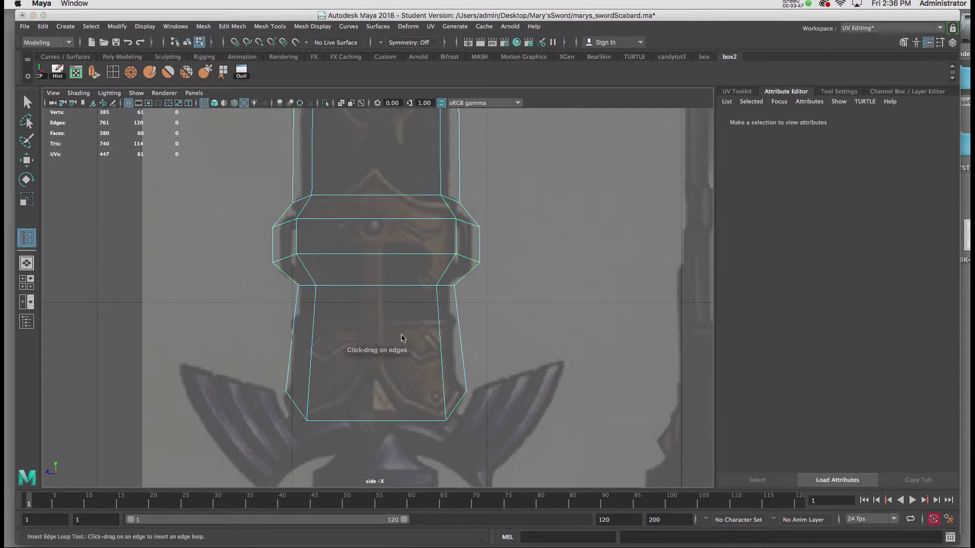
drag(466, 382, 466, 381)
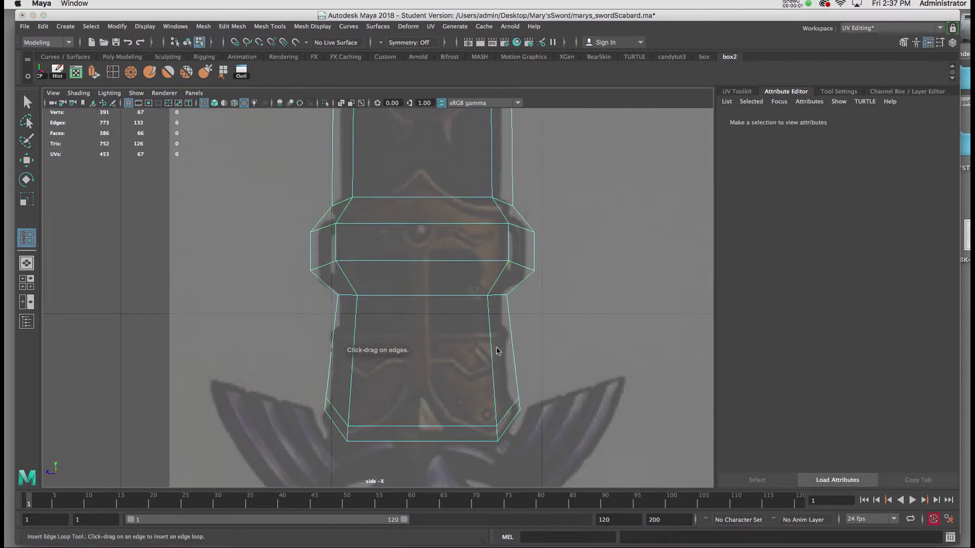
click(492, 336)
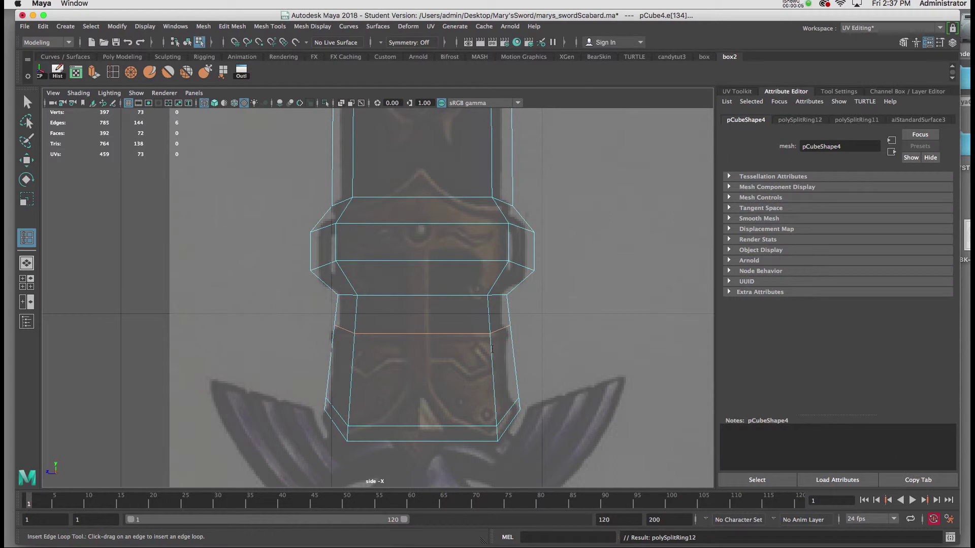
key(g)
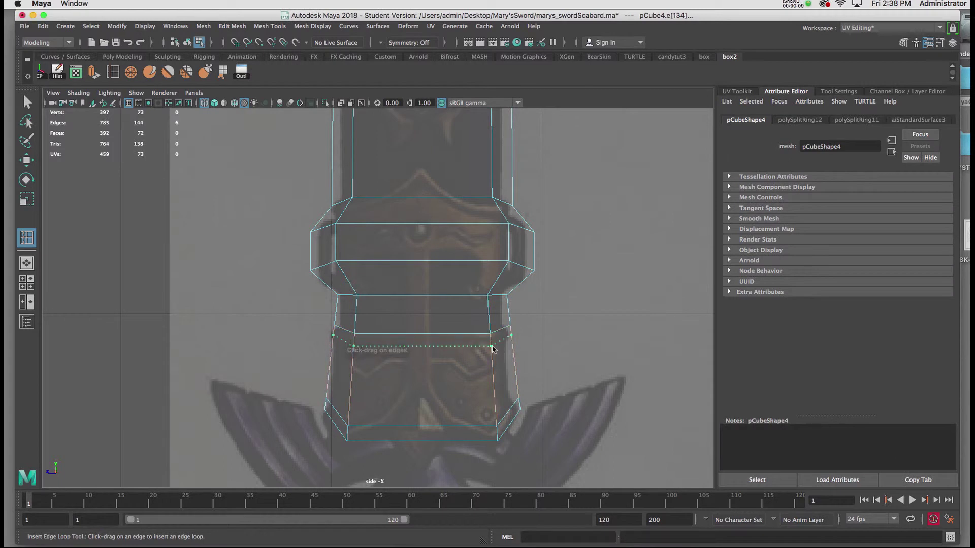
click(492, 347)
Insert two closely spaced edge loops across the scabbard body at the circular emblem above the collar
scroll(473, 310, up, 1)
alt+middle_drag(468, 309, 466, 435)
scroll(452, 361, down, 3)
alt+right_drag(448, 352, 433, 305)
alt+middle_drag(429, 292, 458, 434)
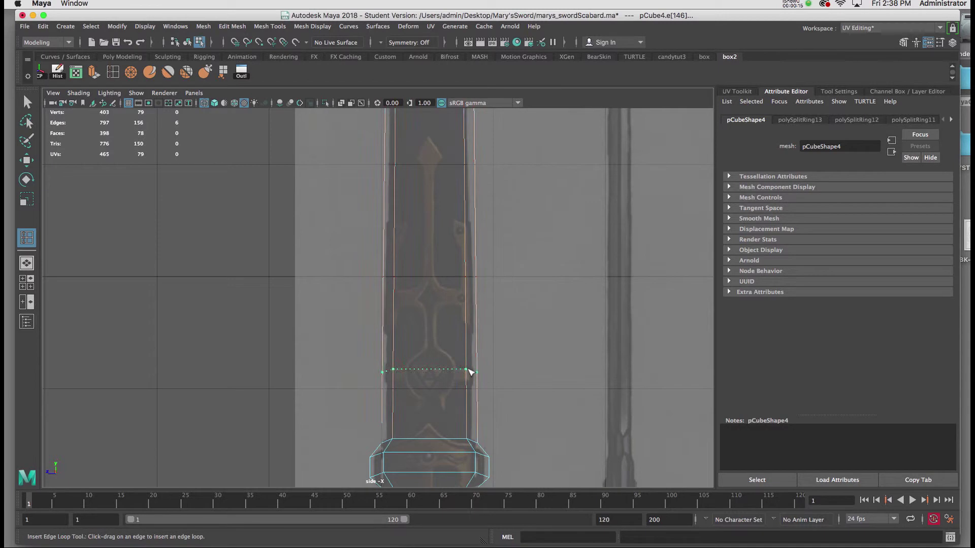
click(470, 372)
click(467, 384)
Insert an edge loop just below the lowest vertex row of the scabbard's wider tip section
alt+middle_drag(461, 255, 484, 502)
alt+middle_drag(462, 295, 443, 403)
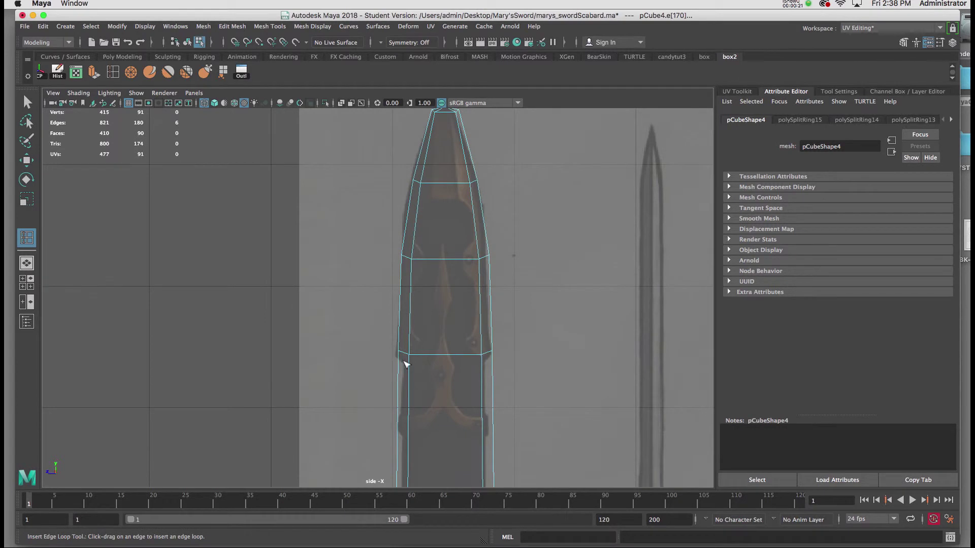
alt+middle_drag(430, 351, 420, 283)
alt+right_drag(420, 283, 453, 370)
drag(498, 299, 498, 298)
Narrow the edge loop below the tip section slightly and raise it closer to the row above
key(r)
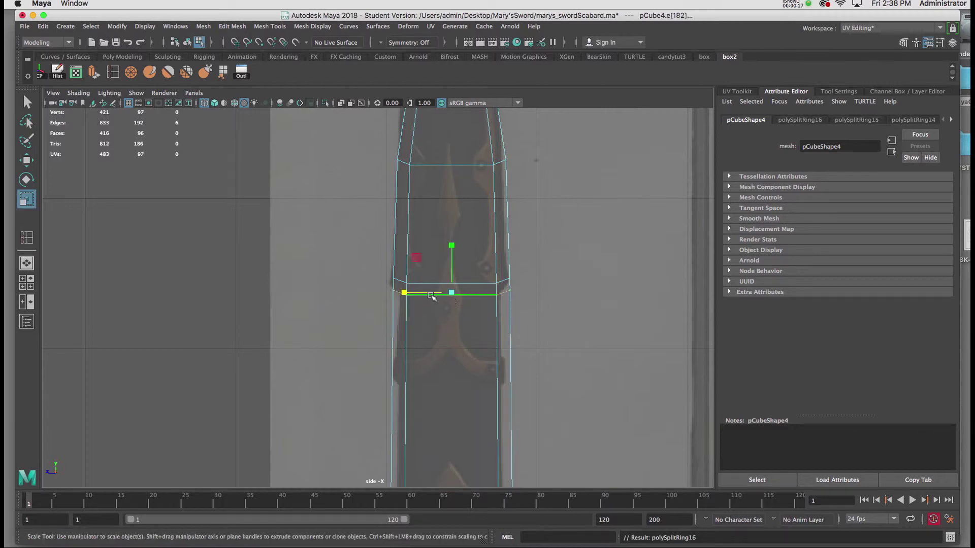
drag(411, 293, 413, 297)
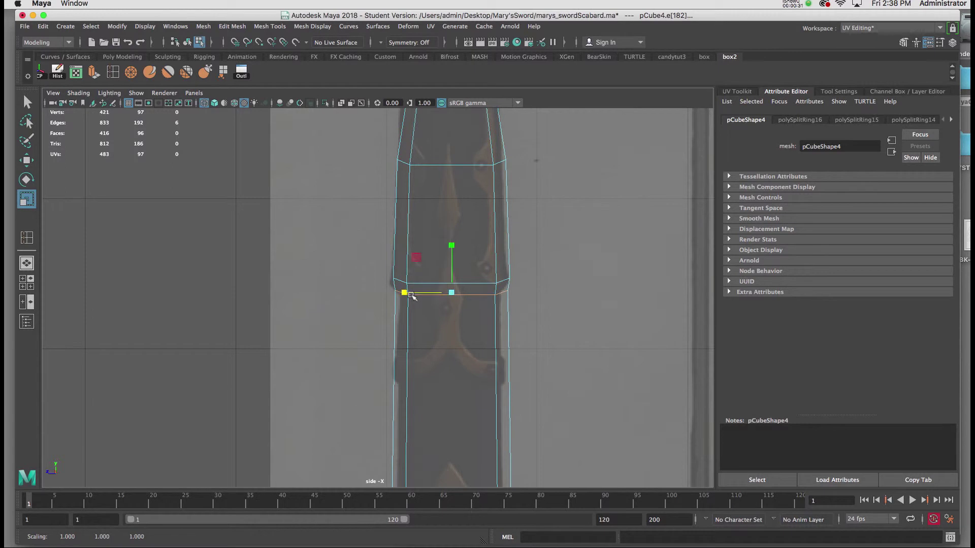
key(w)
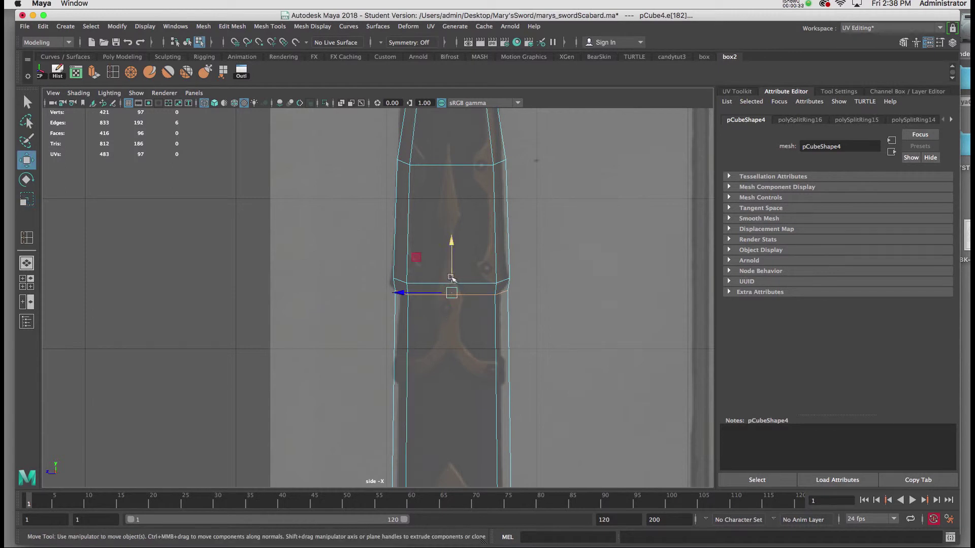
drag(452, 280, 452, 275)
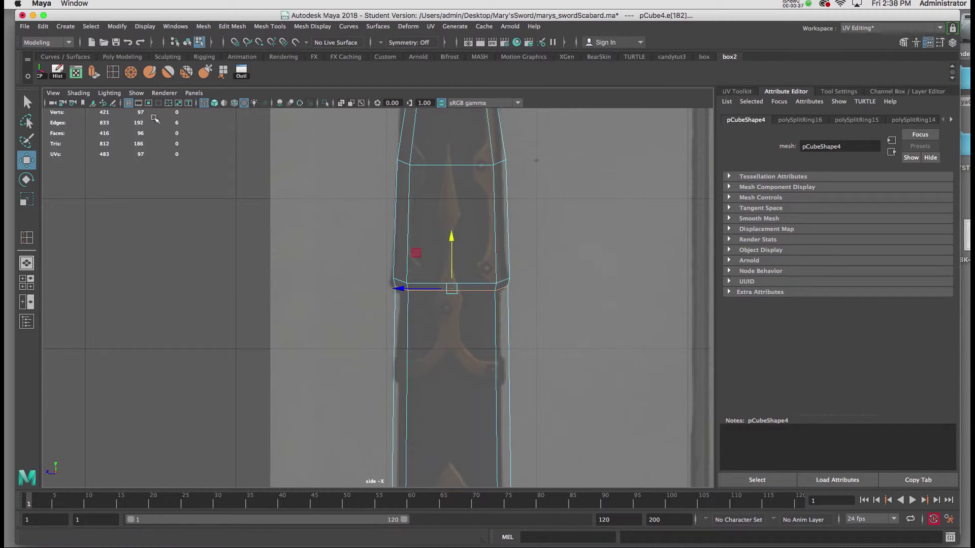
Insert another edge loop just beneath the narrowed one and add edge loops around the next reference band below
key(y)
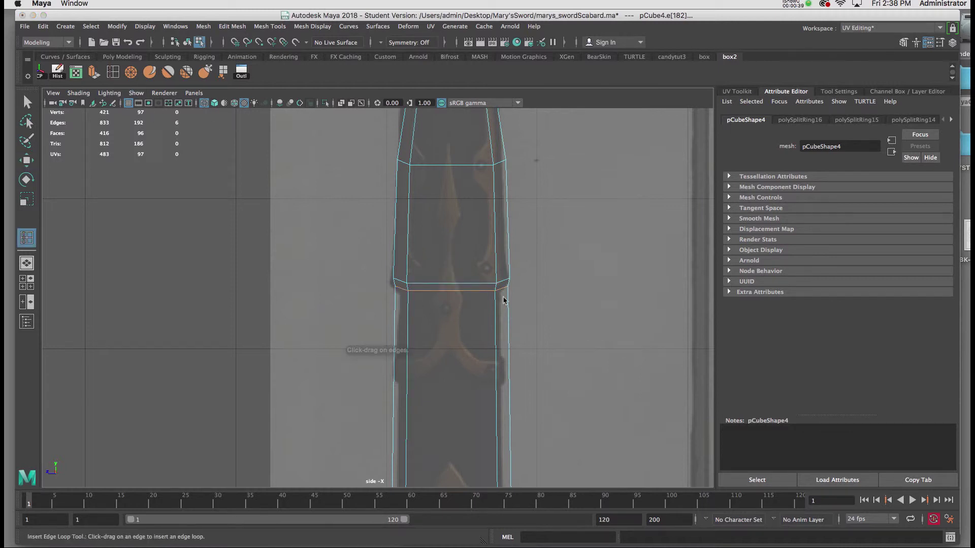
drag(497, 304, 496, 297)
key(r)
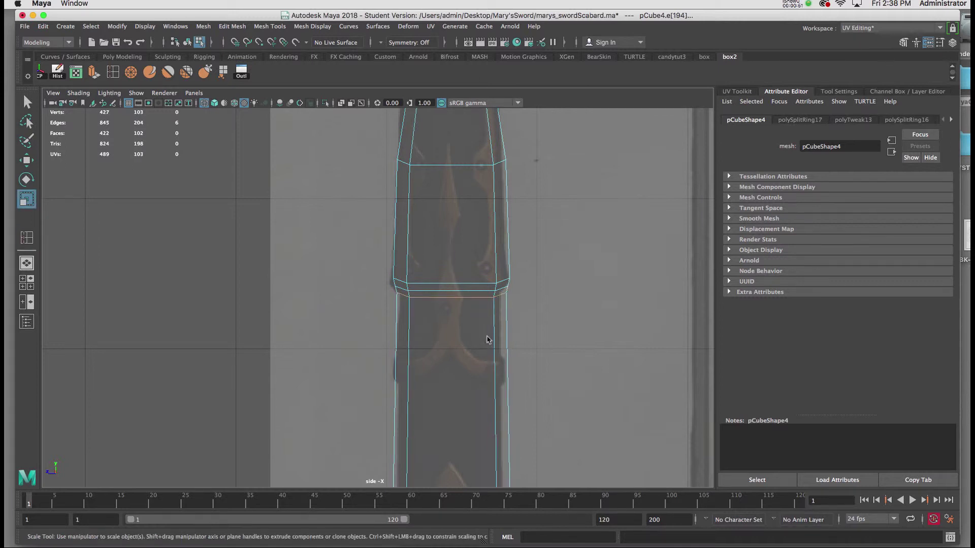
key(y)
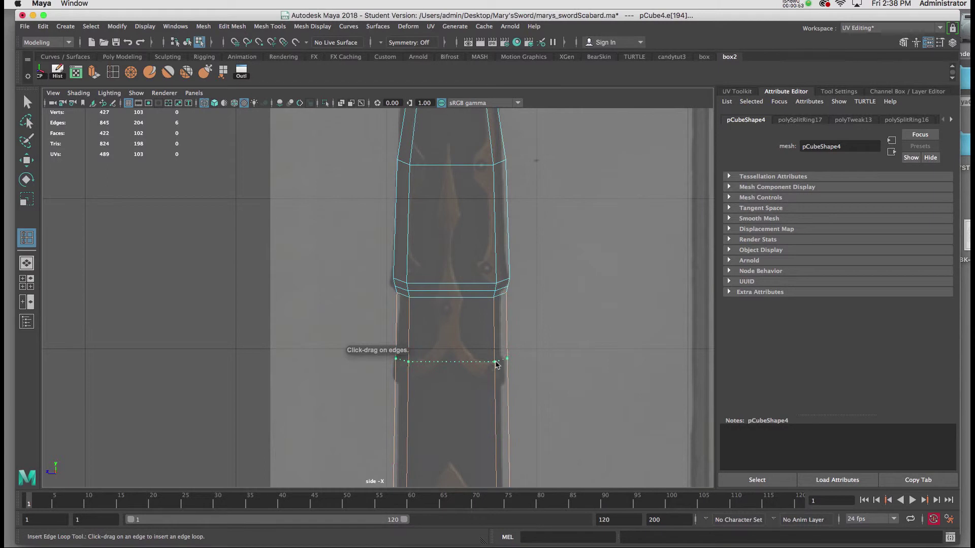
drag(496, 362, 498, 390)
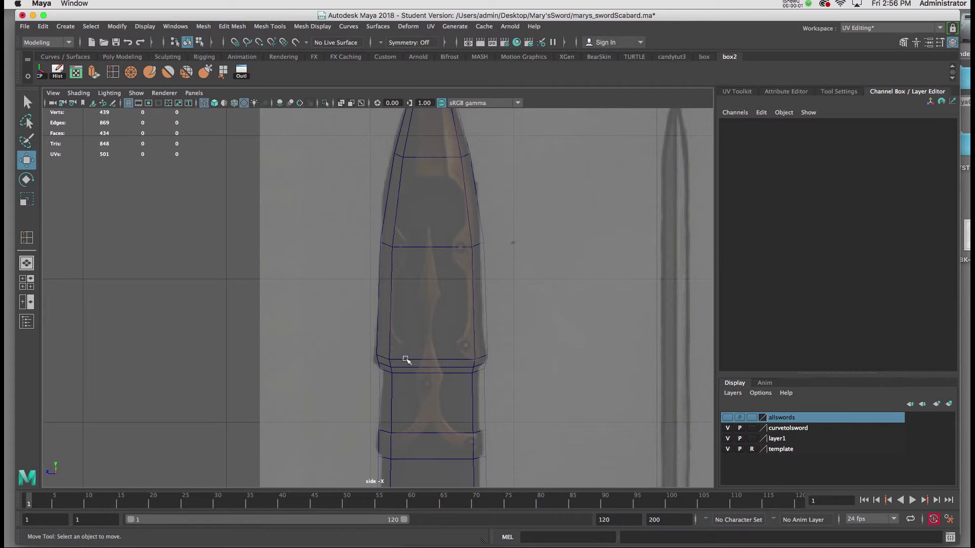
Select the scabbard and examine its outline against the reference, from the tip section to the flared collar above the hilt wings
click(406, 359)
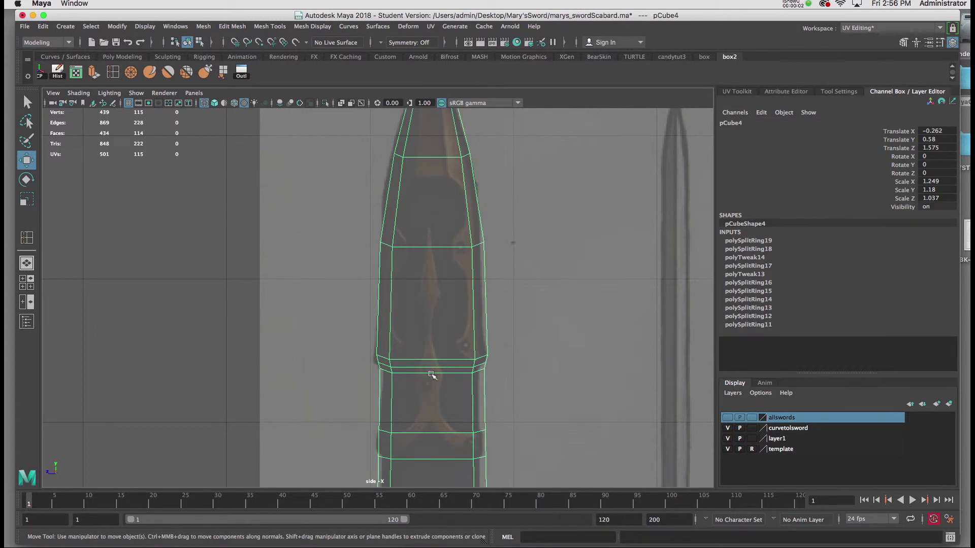
alt+middle_drag(426, 373, 433, 37)
alt+middle_drag(452, 383, 442, 208)
alt+middle_drag(437, 391, 432, 208)
alt+right_drag(432, 325, 465, 375)
alt+middle_drag(469, 314, 430, 358)
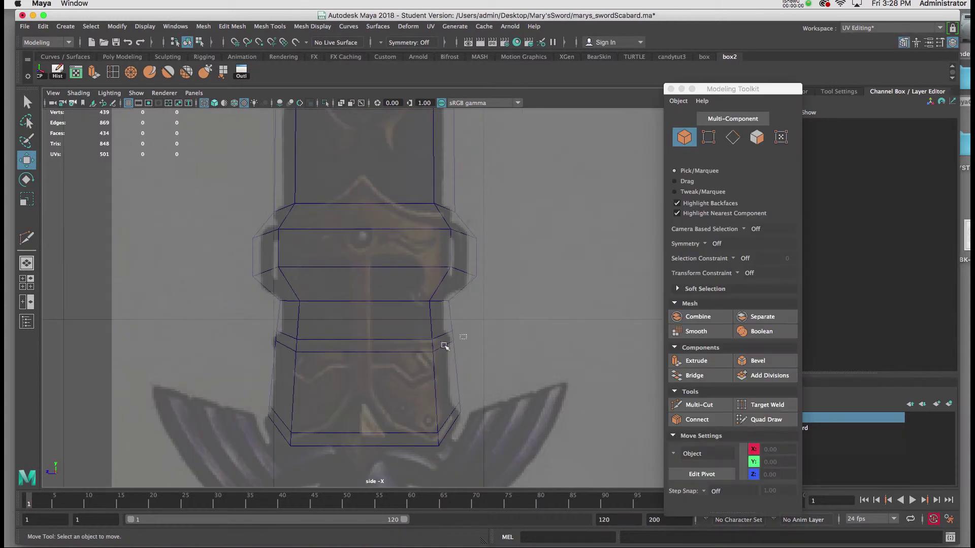
click(445, 349)
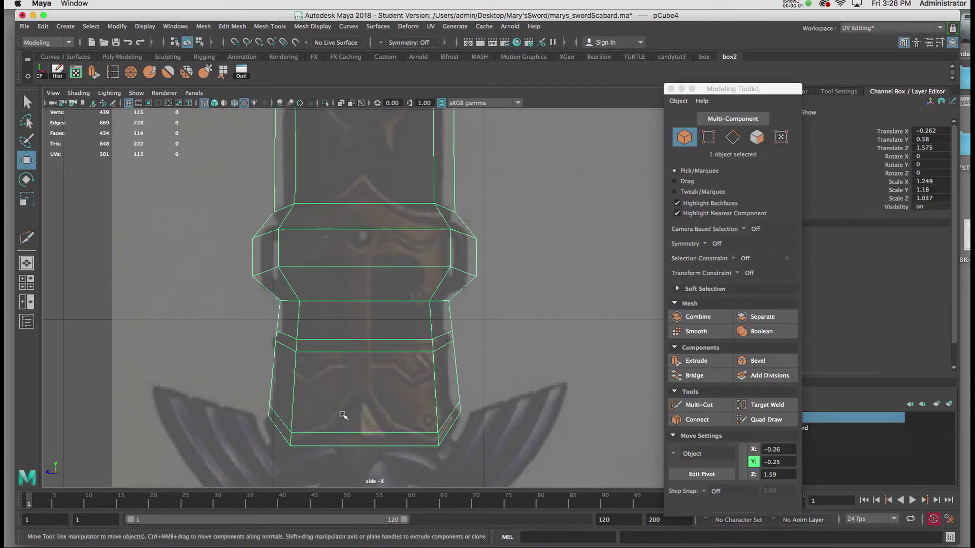
alt+middle_drag(376, 440, 370, 349)
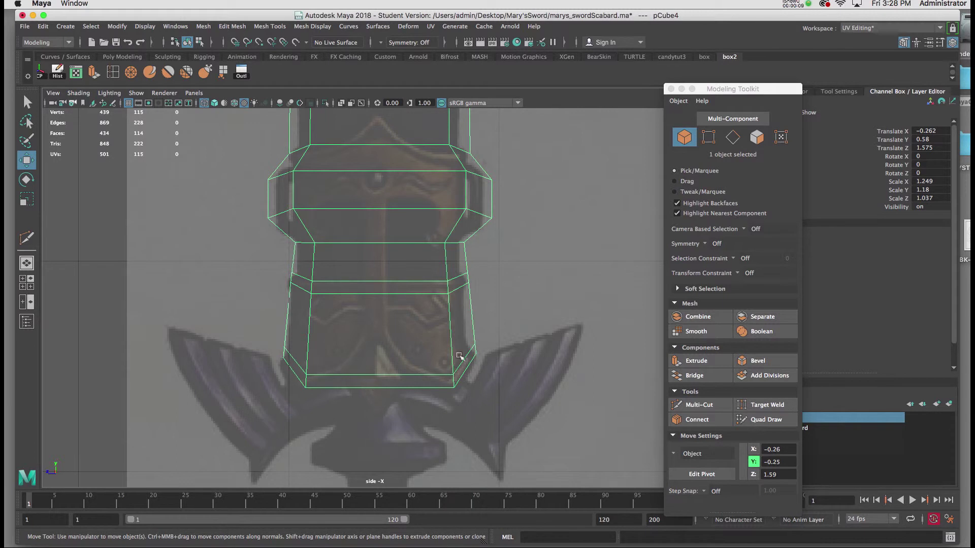
Cut a vertical edge with Multi-Cut through the middle of the collar's lowest band on one flat face
drag(721, 93, 667, 120)
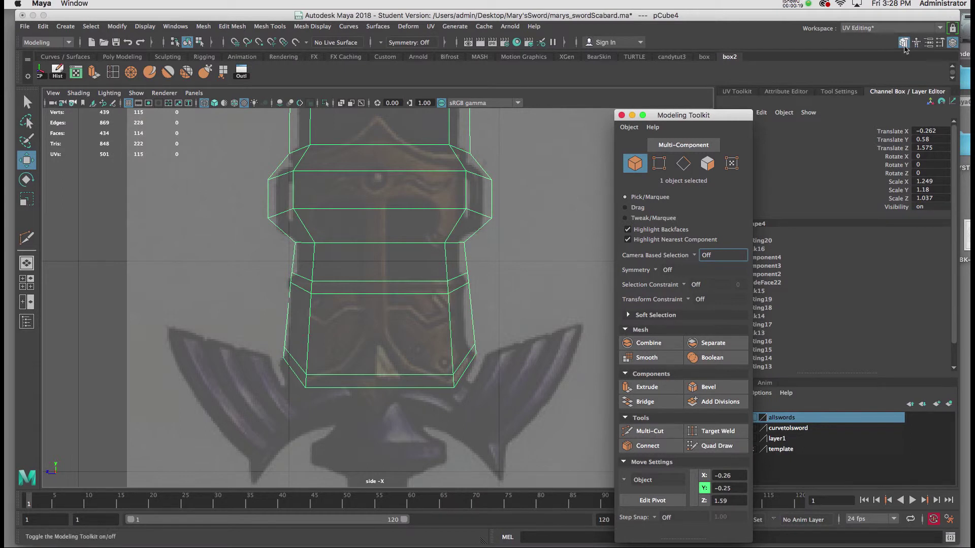
drag(710, 116, 770, 69)
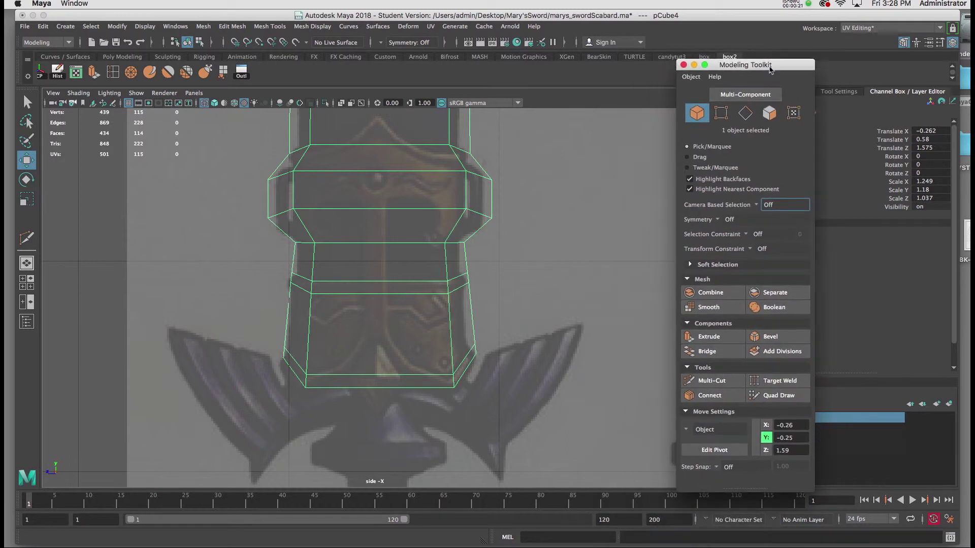
click(691, 382)
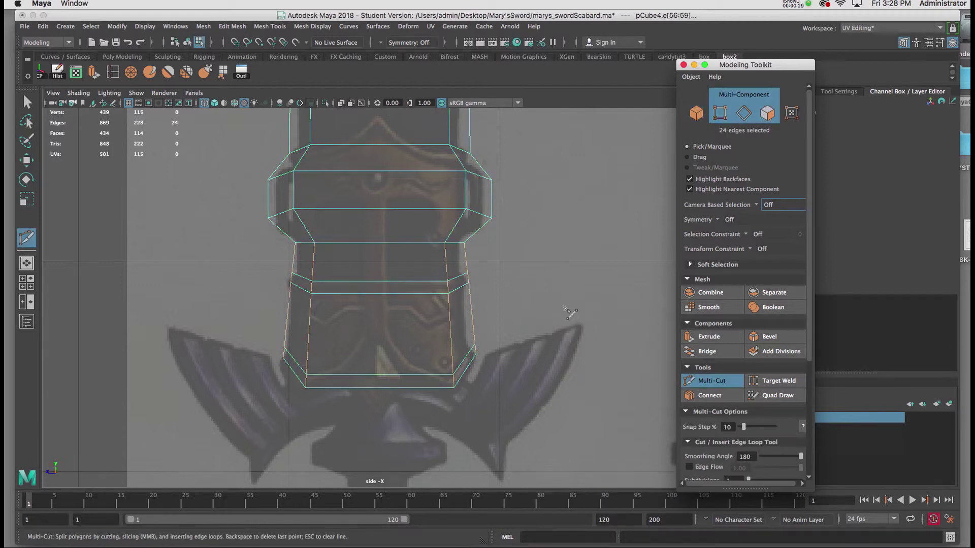
key(F11)
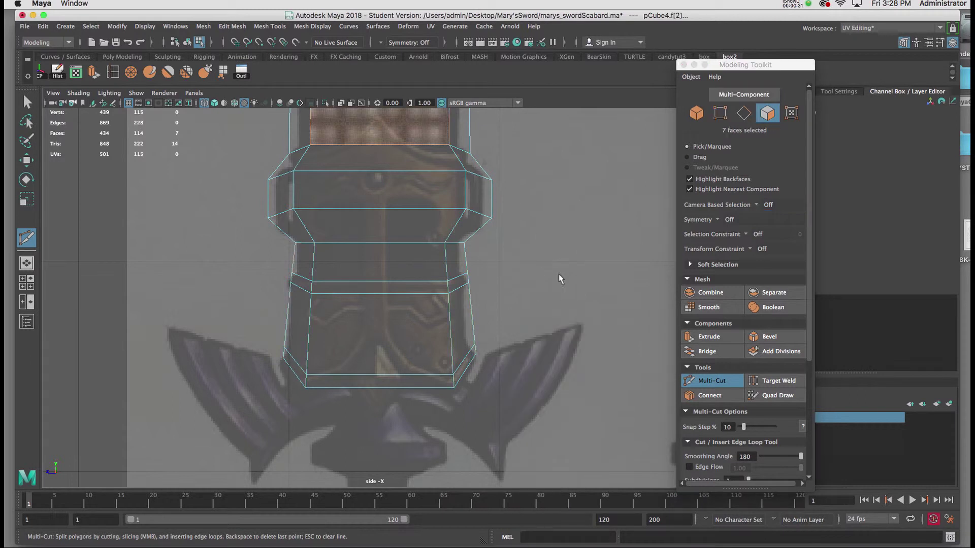
key(space)
key(space)
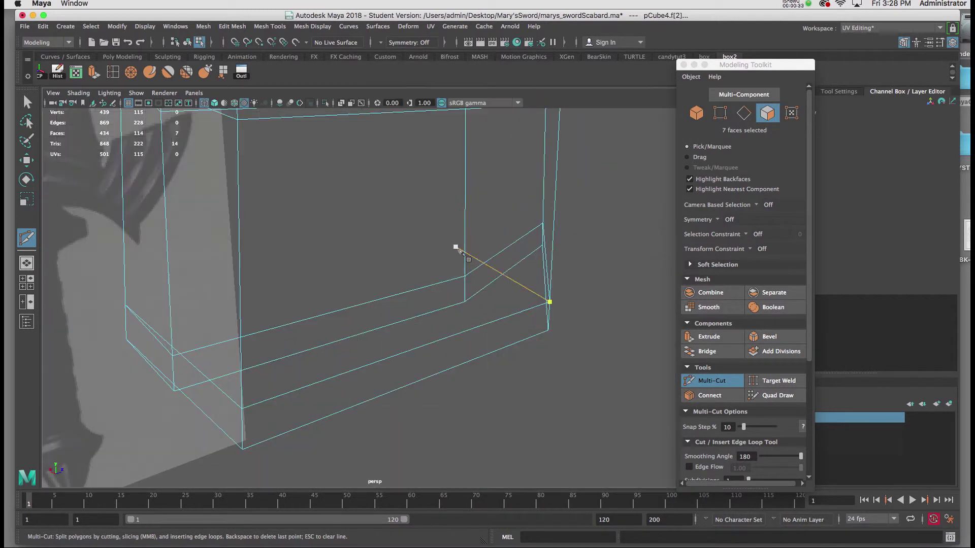
alt+drag(457, 249, 429, 326)
click(330, 390)
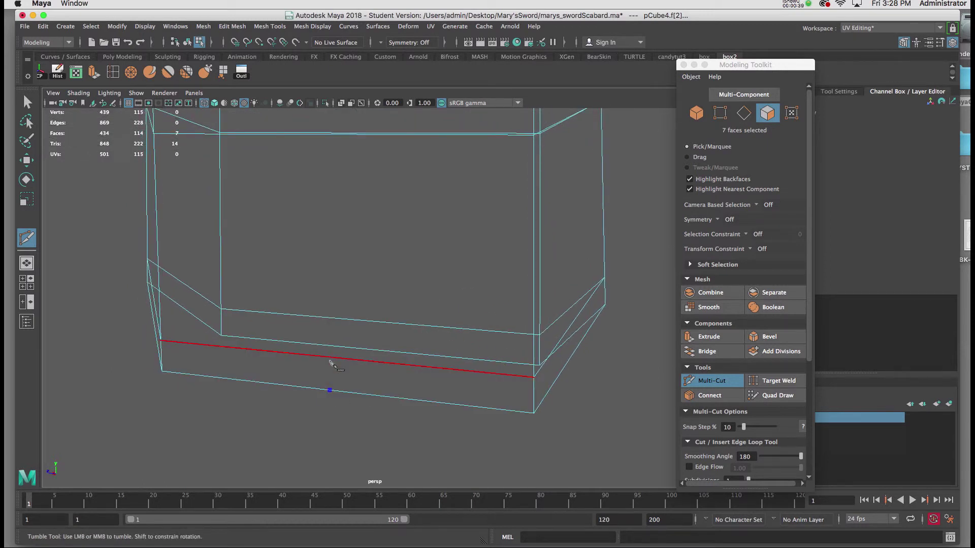
click(330, 357)
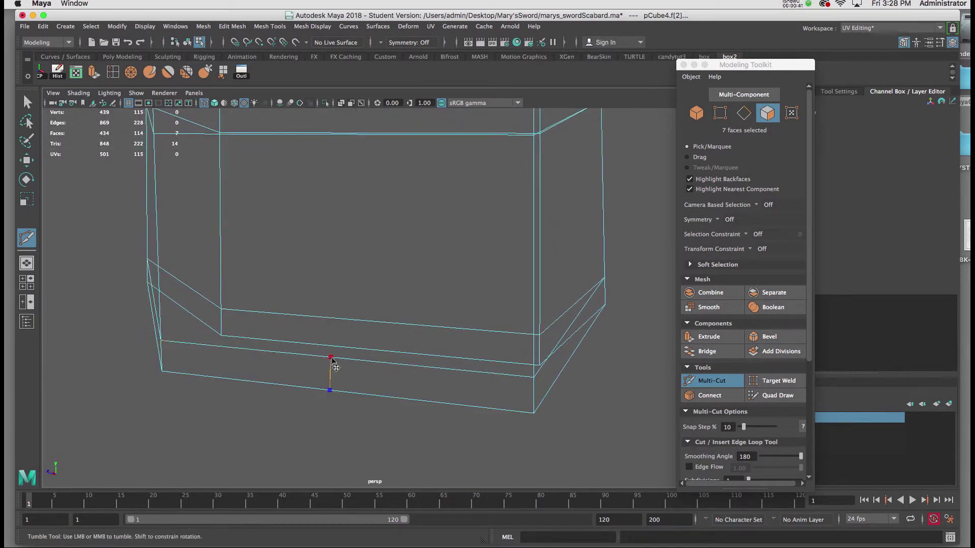
key(Return)
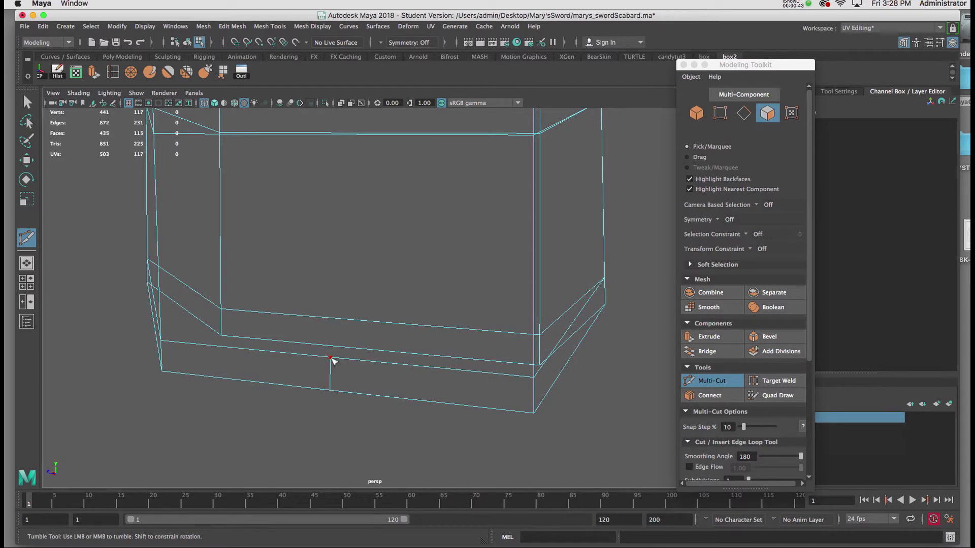
Extend the centre cut from the lowest band straight up the collar panel to the horizontal edge above
key(g)
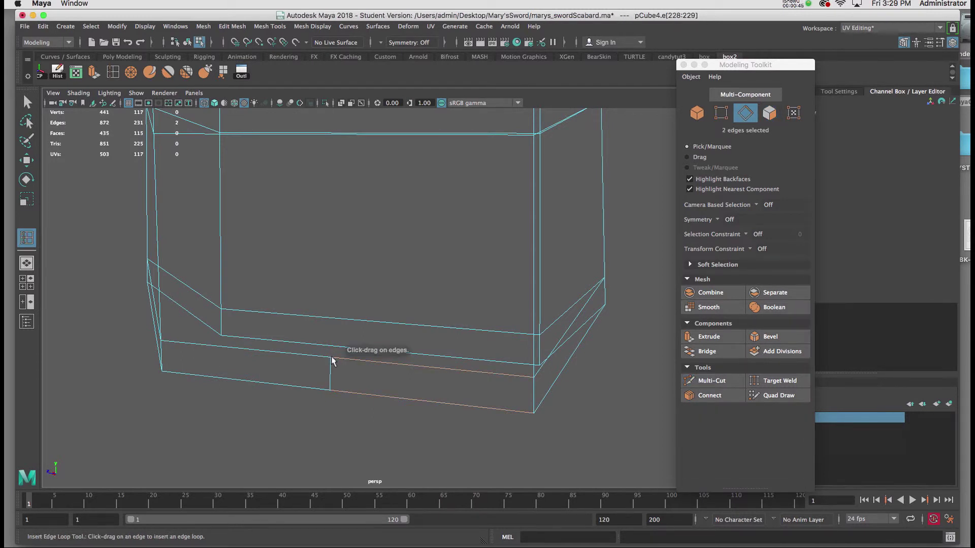
key(ctrl+shift+x)
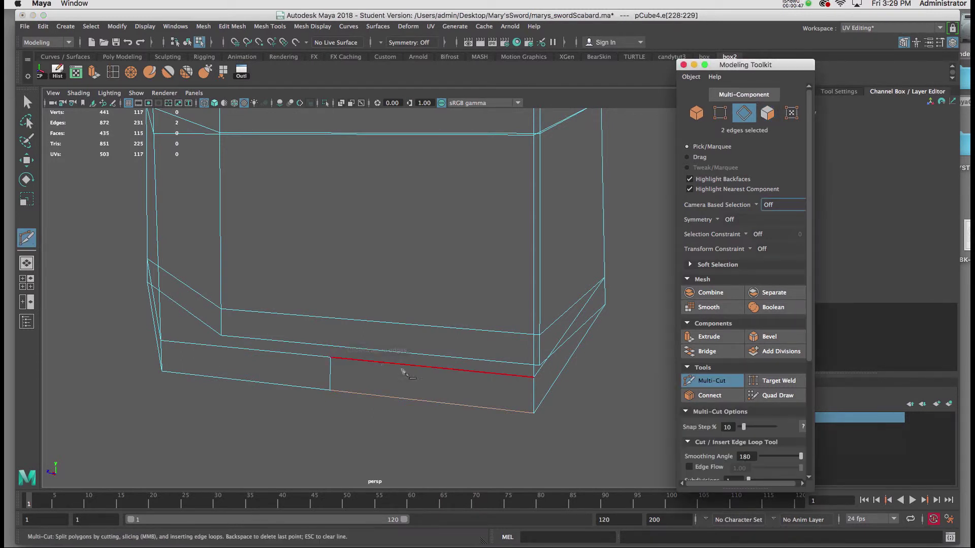
click(330, 358)
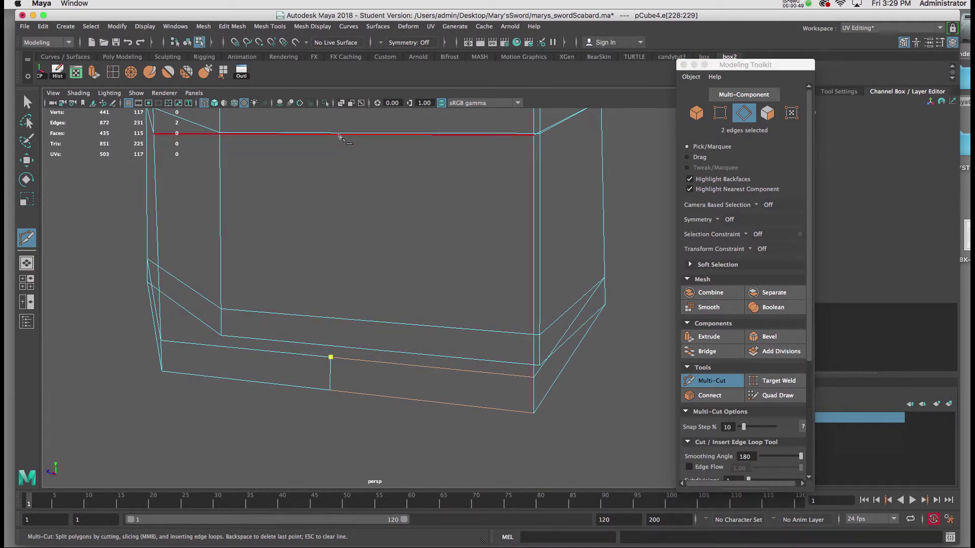
mouse_move(349, 159)
alt+mouse_down()
mouse_move(363, 166)
mouse_move(355, 172)
alt+mouse_up()
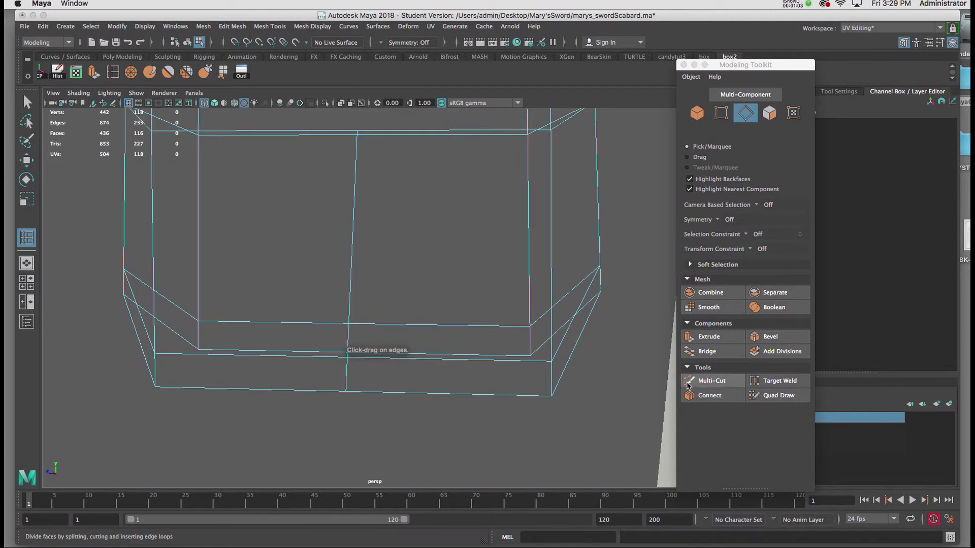
Cut an edge beside the centre line across the lowest band and diagonally up to the collar panel's nearer upper corner
click(687, 383)
click(688, 382)
click(404, 398)
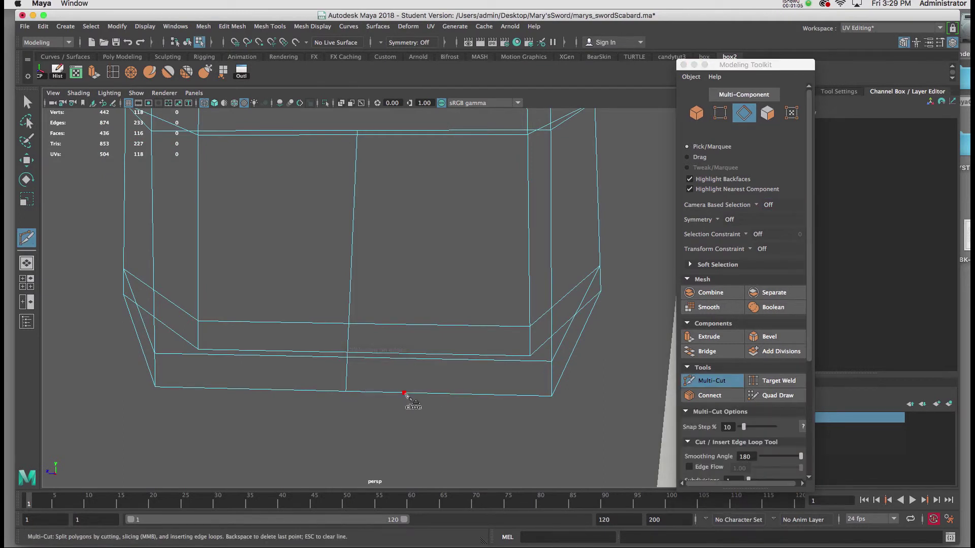
alt+drag(405, 383, 394, 381)
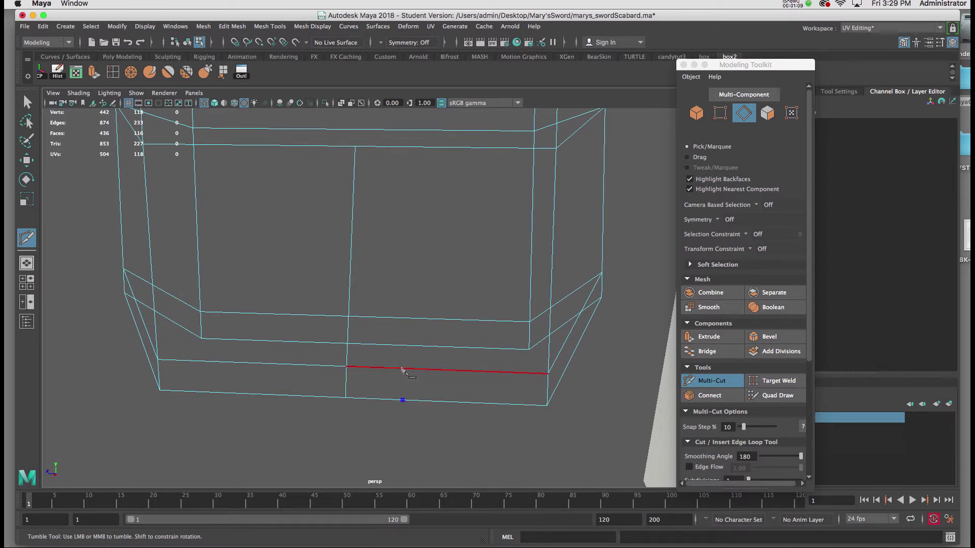
click(403, 369)
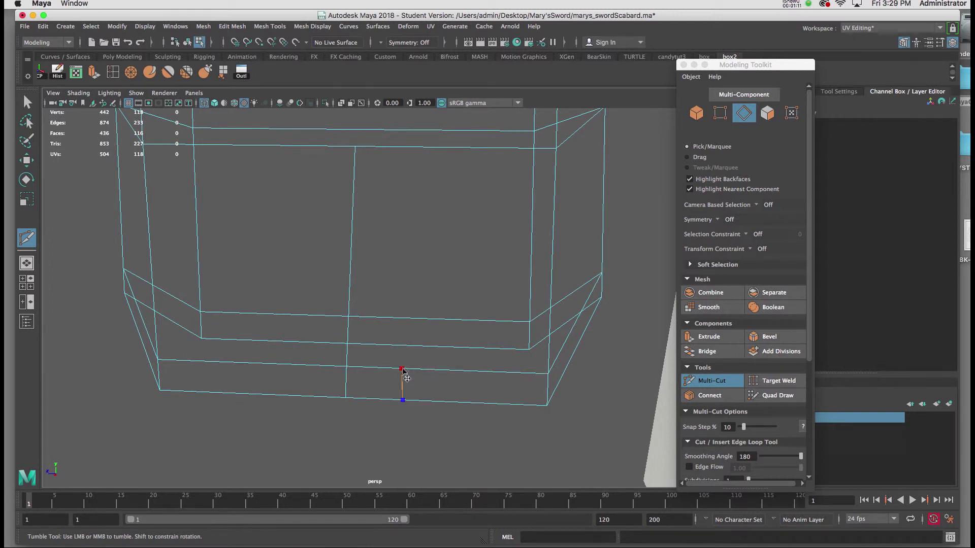
click(555, 149)
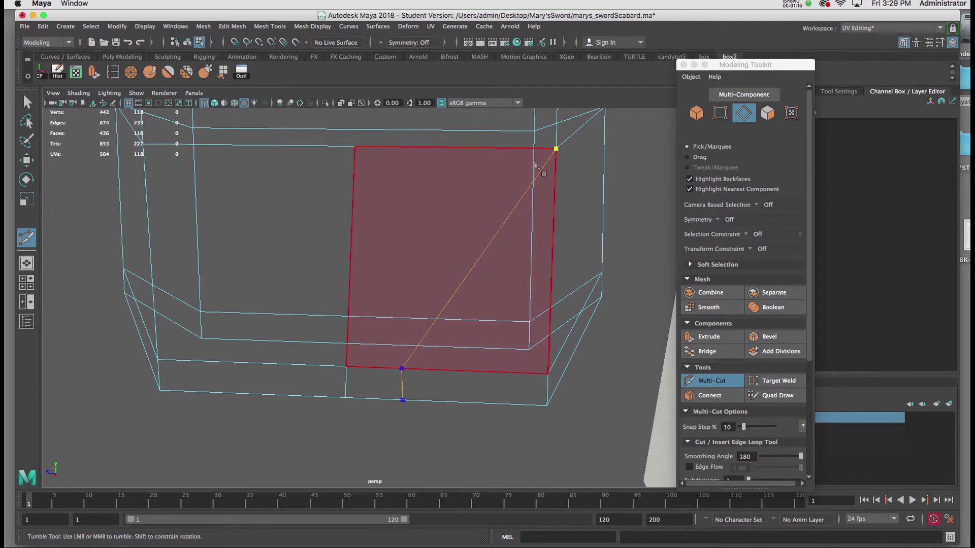
key(Return)
click(355, 147)
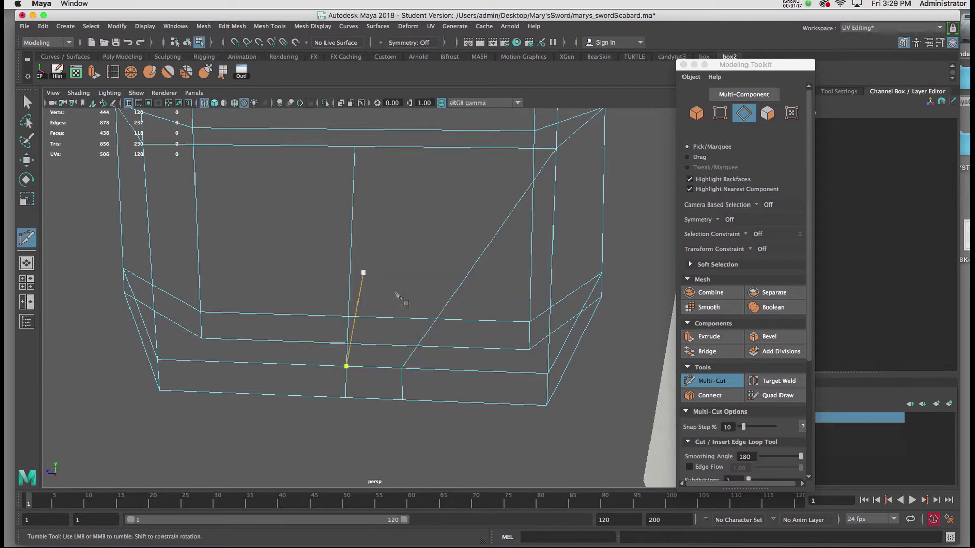
key(Escape)
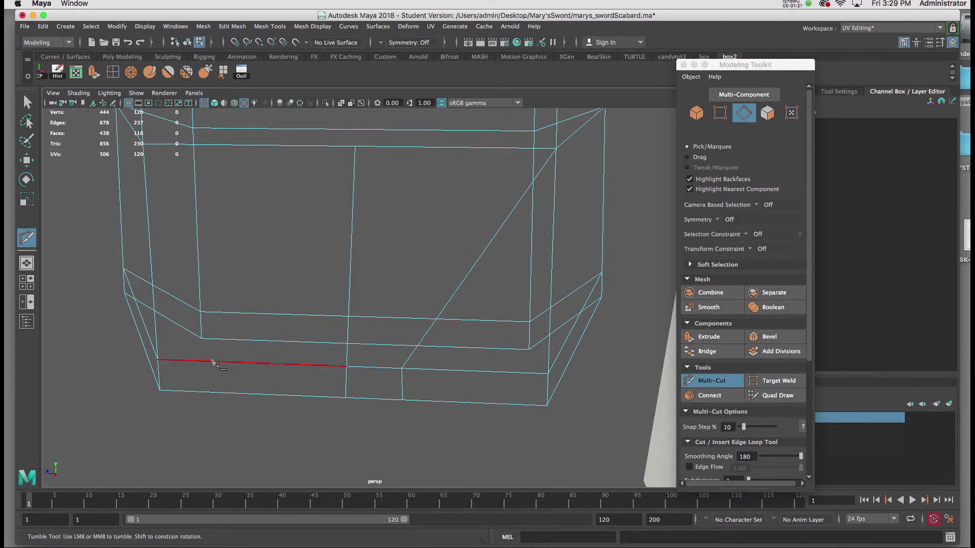
Cut the mirrored edge on the other side of the centre line, across the lowest band and diagonally to the opposite upper corner
alt+drag(218, 365, 283, 395)
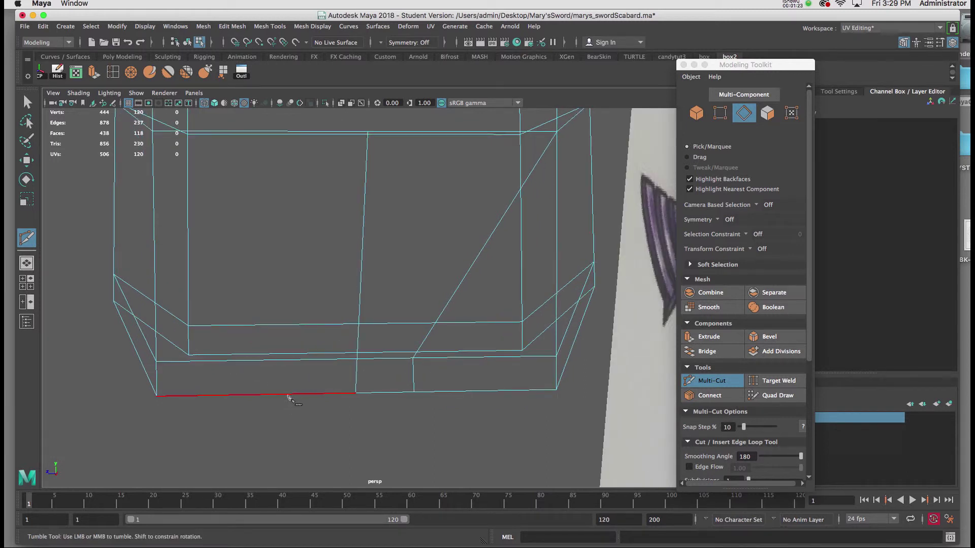
click(287, 395)
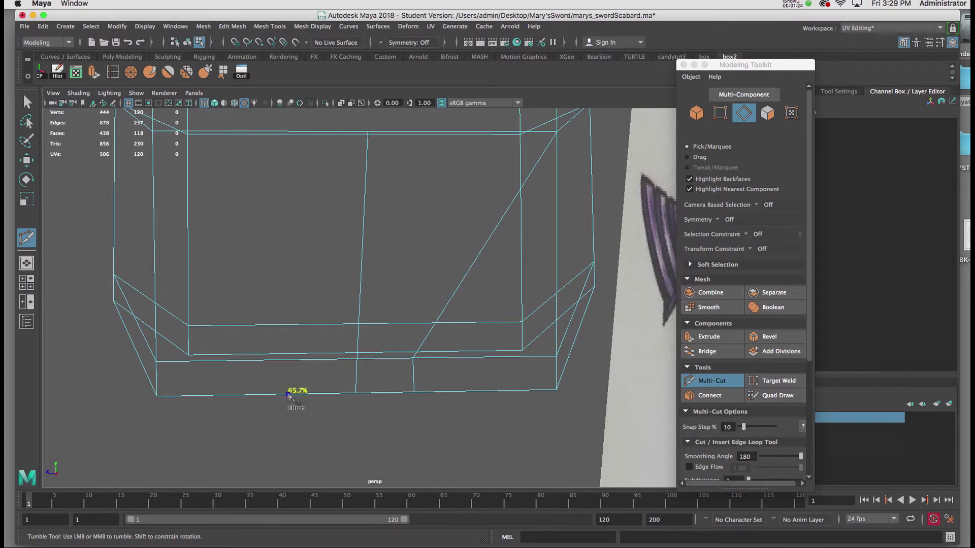
click(288, 361)
alt+drag(269, 305, 290, 287)
click(146, 206)
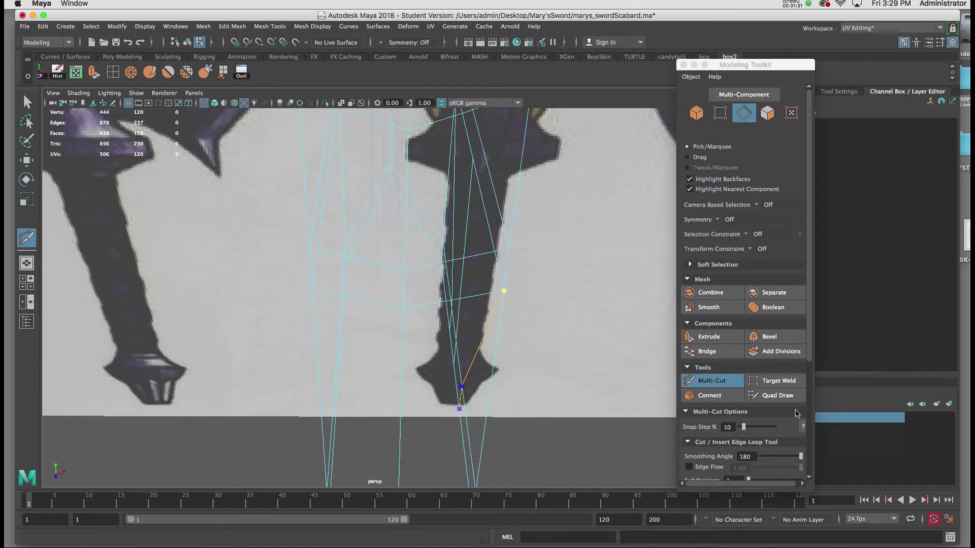
mouse_move(751, 64)
mouse_down()
mouse_move(598, 65)
mouse_move(745, 72)
mouse_up()
click(728, 448)
alt+drag(469, 225, 503, 253)
alt+drag(452, 377, 452, 394)
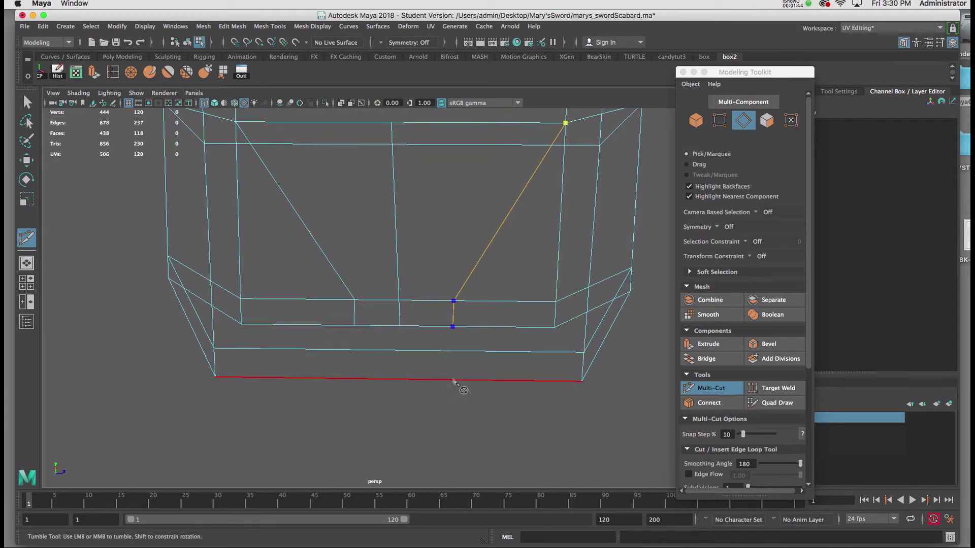
key(Return)
On the collar's opposite flat face, cut an edge right of the middle across the lowest band and diagonally to the upper right corner
key(q)
click(452, 379)
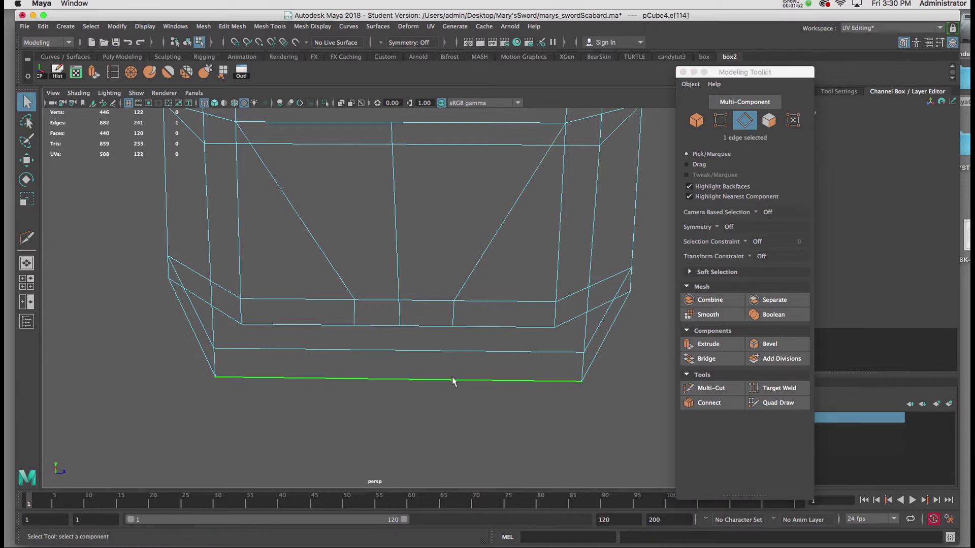
click(704, 388)
click(451, 380)
click(450, 350)
alt+drag(481, 325, 435, 310)
click(572, 163)
alt+drag(406, 227, 442, 247)
key(Return)
Cut the matching left edge on this face across the lowest band and diagonally to the upper left corner
click(685, 393)
alt+drag(431, 406, 357, 389)
click(353, 378)
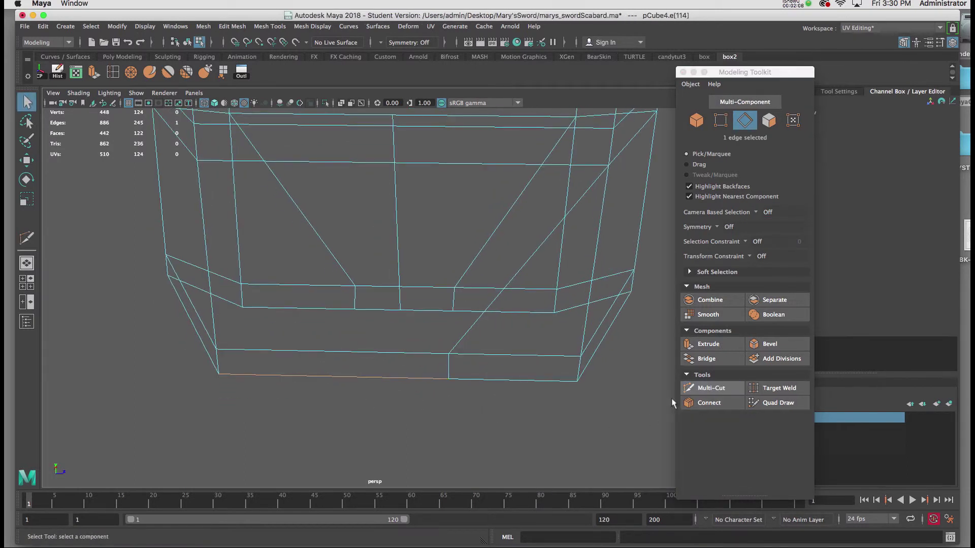
click(682, 392)
alt+drag(297, 371, 343, 376)
click(354, 373)
click(349, 352)
alt+drag(335, 331, 368, 317)
click(204, 172)
key(Return)
Cut a centre edge between the two diagonals, from the bottom rim up to the panel's upper horizontal edge
click(689, 392)
alt+drag(482, 373, 379, 377)
click(402, 377)
click(701, 390)
click(446, 358)
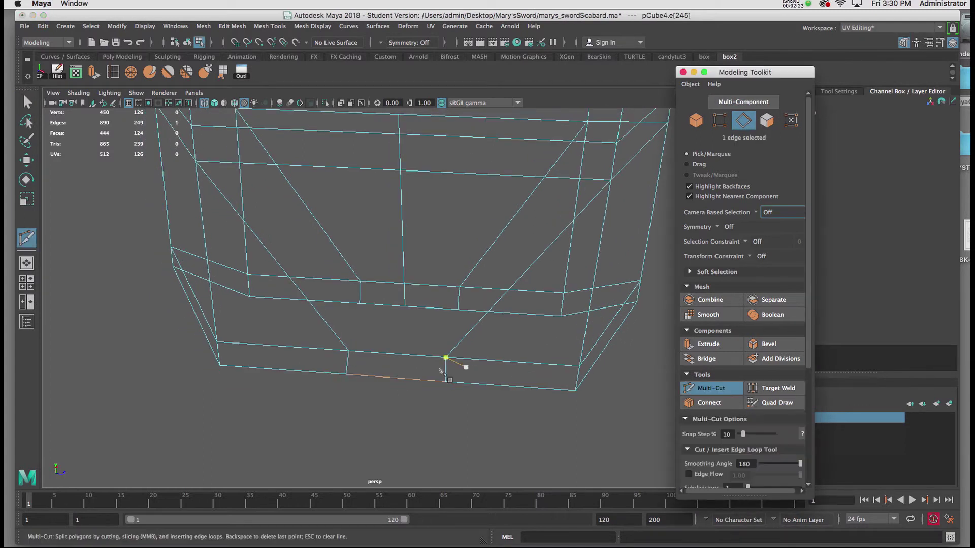
click(399, 378)
click(399, 353)
alt+drag(406, 292, 398, 413)
click(386, 301)
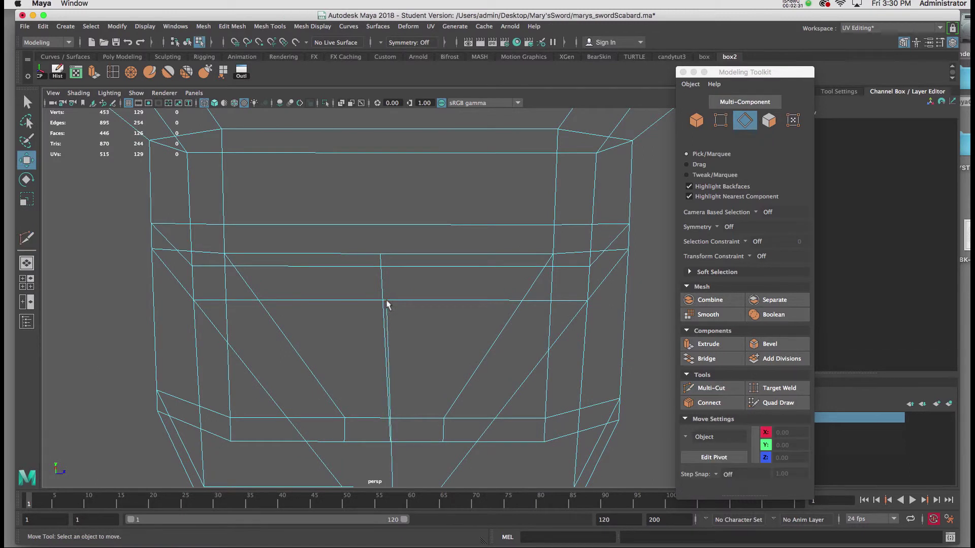
key(Return)
key(w)
In the side view, move the two top vertices of the collar's centre cuts sideways to straighten the centre line vertically
alt+drag(409, 326, 442, 378)
key(space)
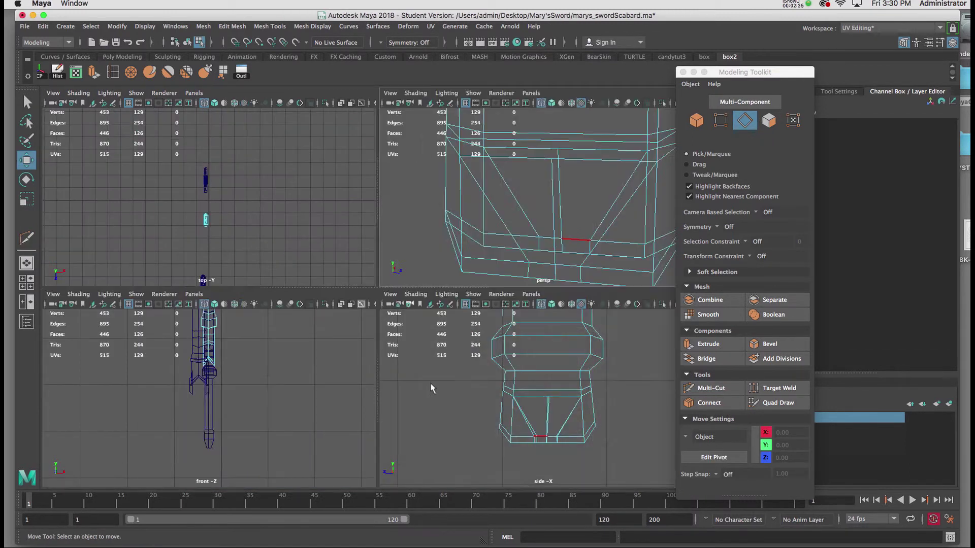
key(space)
alt+middle_drag(422, 341, 453, 358)
alt+right_drag(453, 358, 459, 464)
alt+right_drag(427, 315, 446, 388)
alt+middle_drag(446, 387, 427, 344)
scroll(426, 344, up, 2)
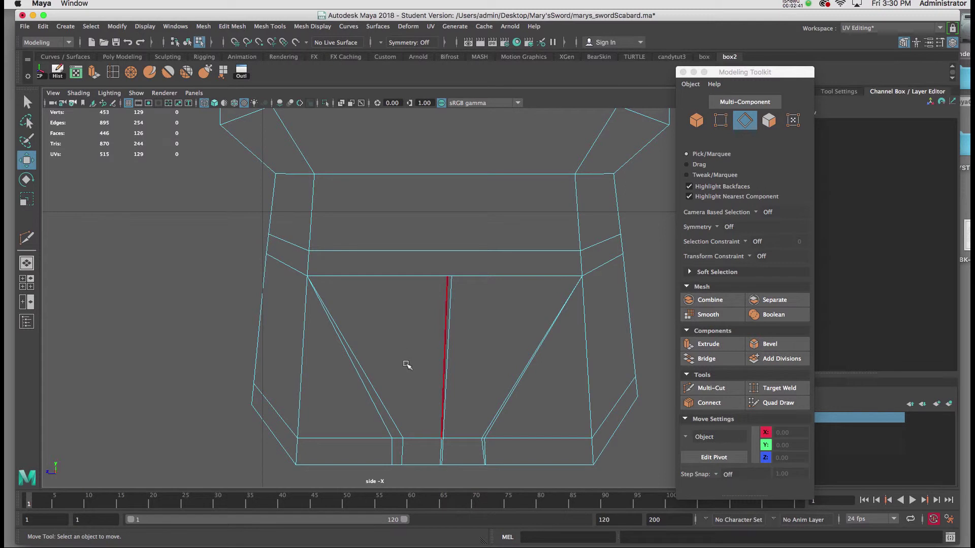
right_drag(418, 360, 684, 419)
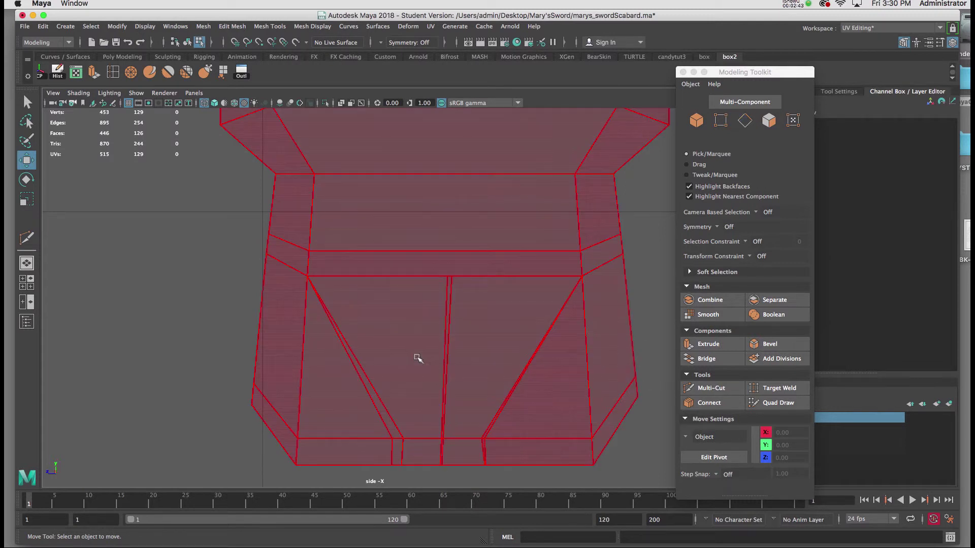
right_drag(415, 264, 375, 269)
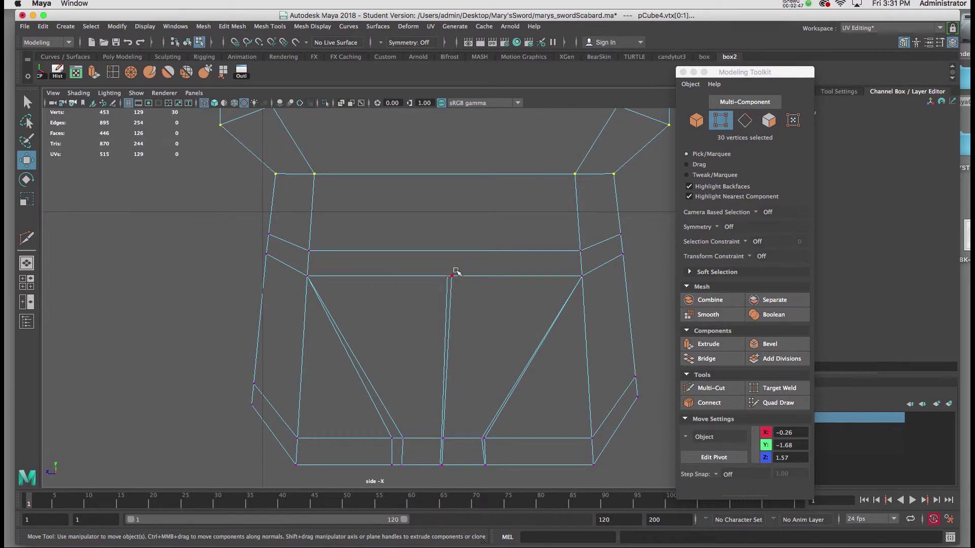
drag(441, 282, 426, 279)
alt+right_drag(409, 333, 435, 479)
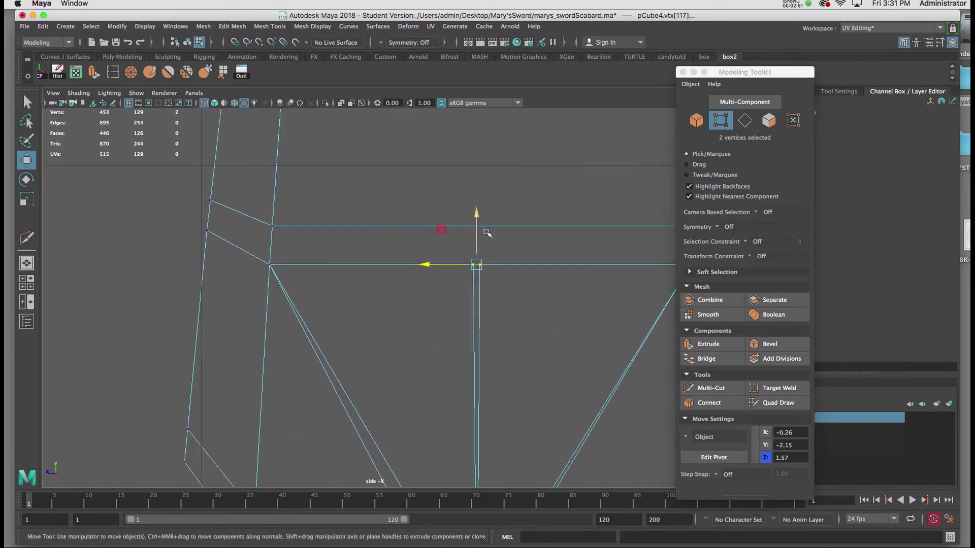
Move one top centre-cut vertex and the right cut's inner band vertex sideways to line up with their counterparts on the opposite face
click(483, 263)
drag(465, 267, 458, 269)
scroll(455, 264, down, 5)
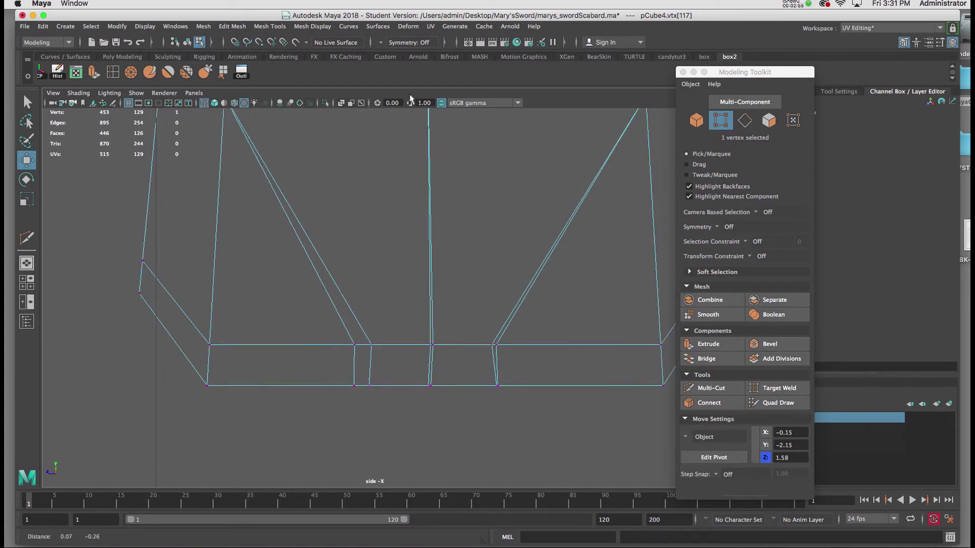
click(487, 343)
drag(478, 342, 481, 342)
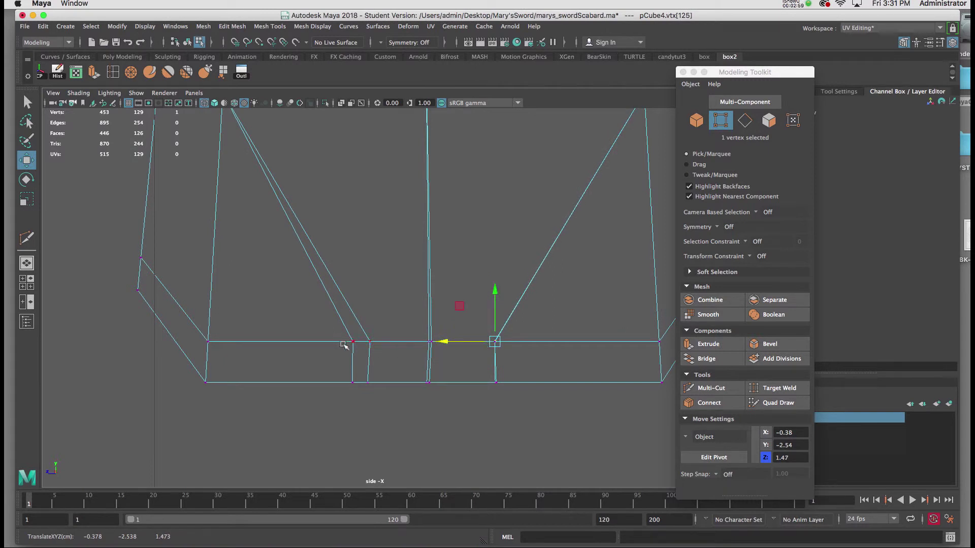
Shift the left cut's vertices across the lowest band sideways so both faces' left cuts overlap in the side view
drag(343, 337, 361, 396)
drag(341, 362, 352, 365)
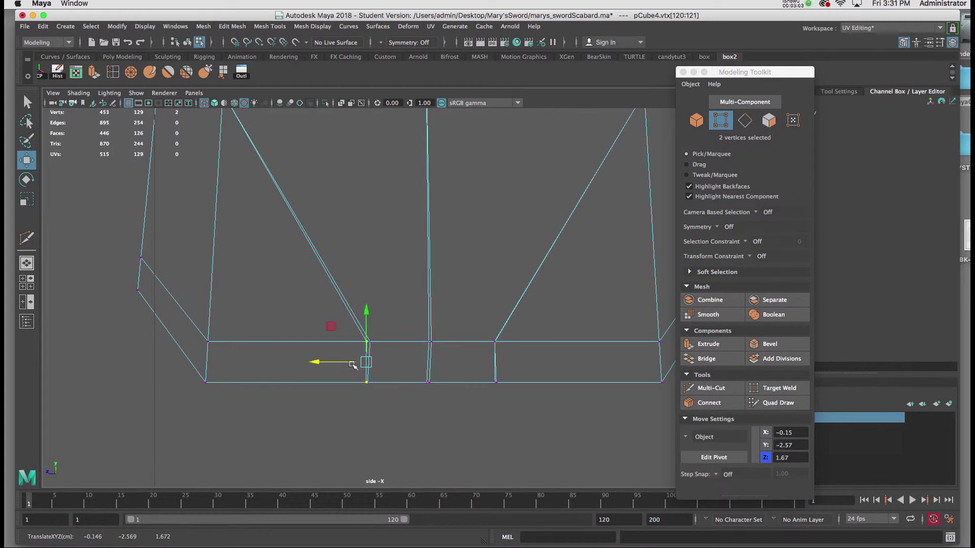
key(f)
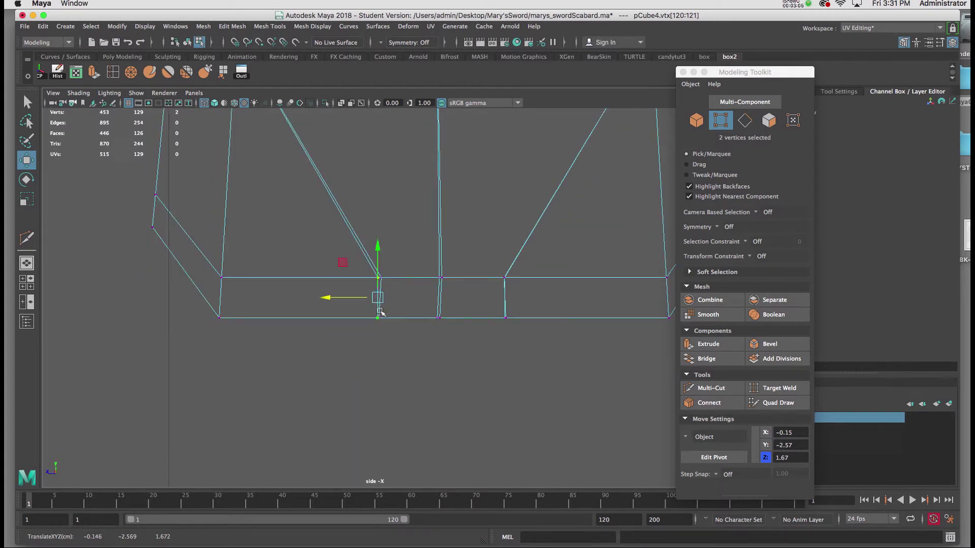
drag(396, 275, 381, 286)
alt+middle_drag(385, 321, 366, 314)
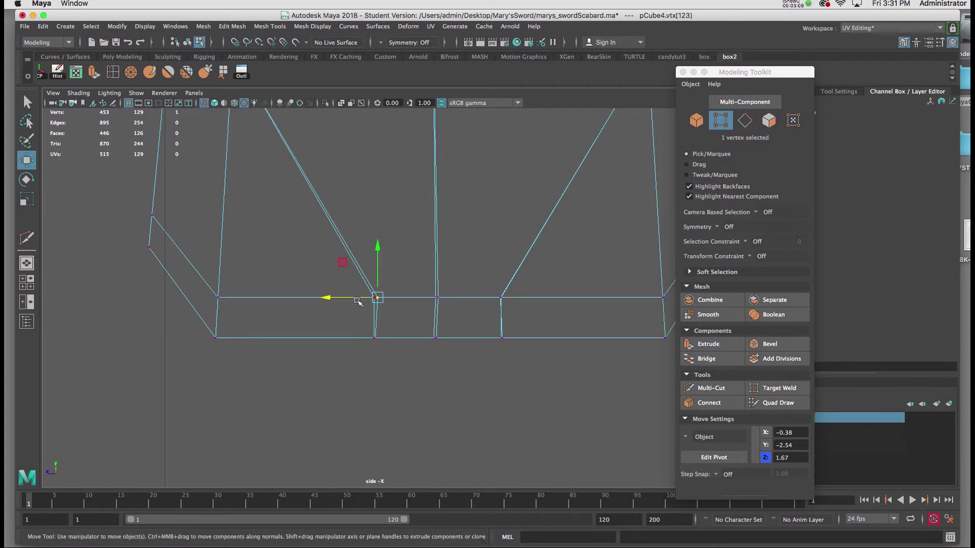
drag(358, 300, 356, 300)
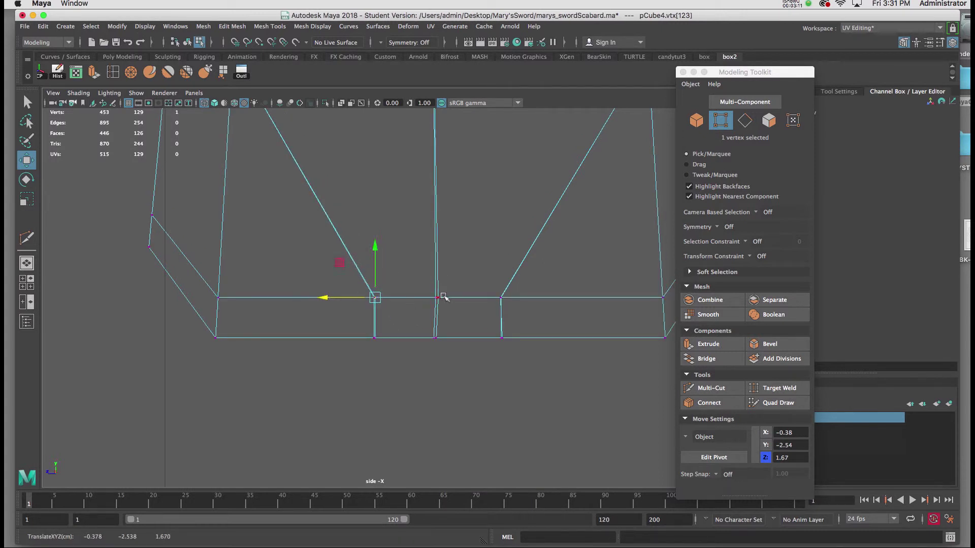
Align the centre cuts' vertices on the lowest band sideways so the centre lines of both faces coincide in the side view
click(432, 303)
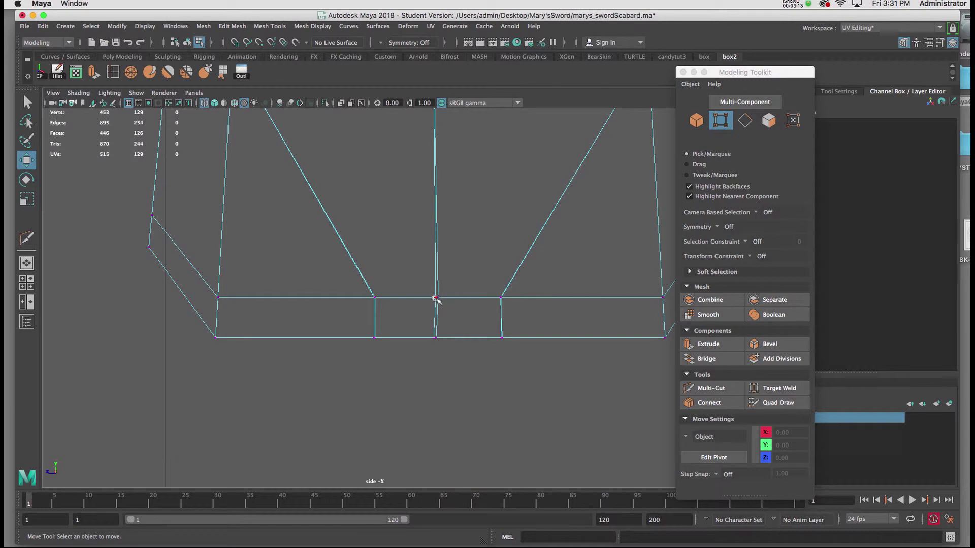
drag(438, 300, 431, 295)
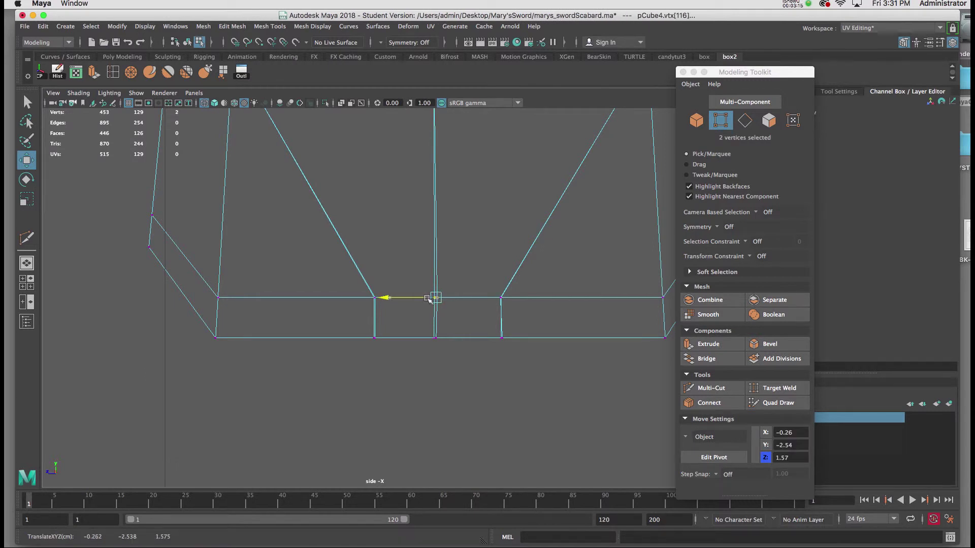
alt+right_drag(421, 303, 474, 437)
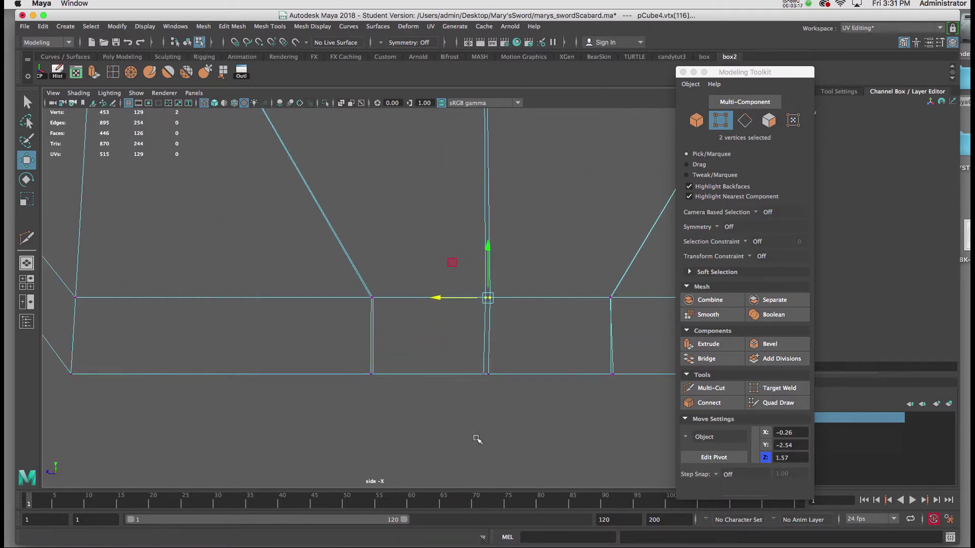
click(489, 373)
drag(488, 372, 479, 375)
click(487, 374)
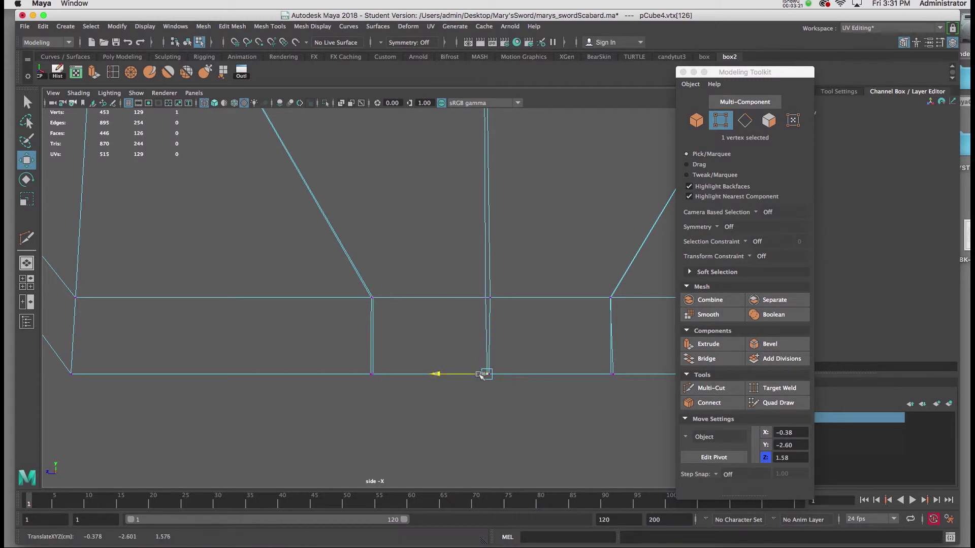
click(487, 303)
drag(456, 298, 462, 300)
key(space)
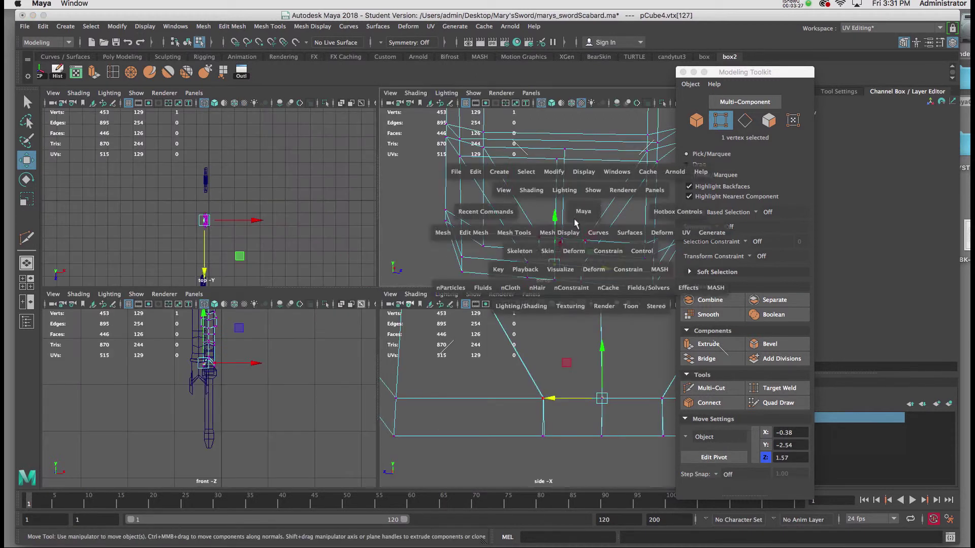
key(space)
alt+drag(551, 241, 509, 287)
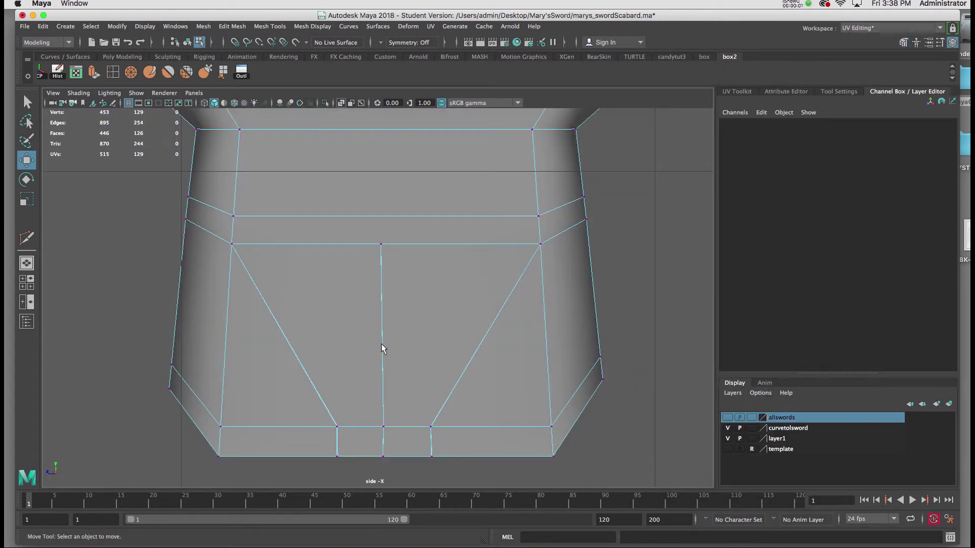
Raise the centre-cut vertices of the lowest band on both faces to form an inverted V notch in the collar's rim
click(377, 421)
right_drag(393, 397, 348, 274)
drag(402, 473, 402, 474)
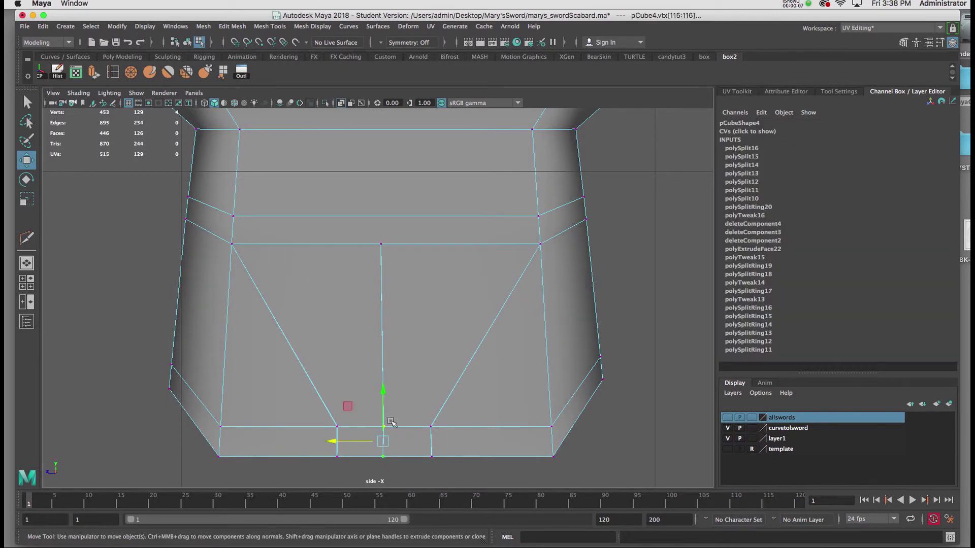
drag(384, 390, 387, 307)
alt+middle_drag(413, 367, 425, 327)
alt+right_drag(441, 368, 433, 357)
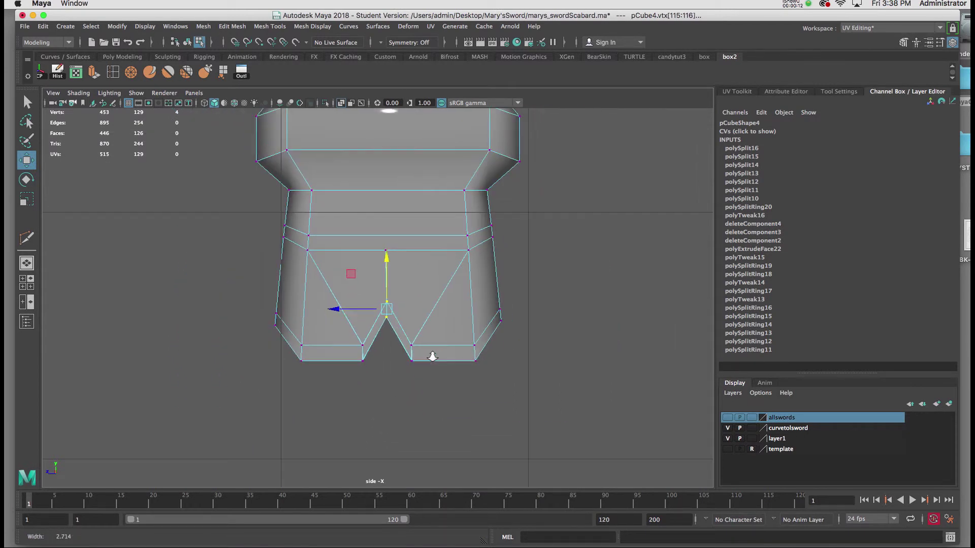
Show the template layer and raise the notch's peak vertices slightly against the reference image
click(727, 449)
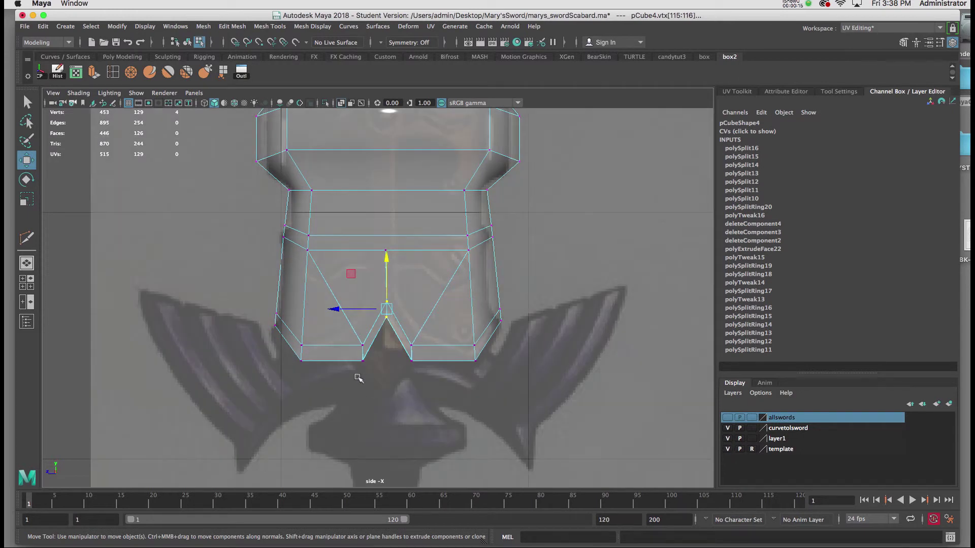
scroll(378, 432, up, 4)
alt+middle_drag(389, 439, 395, 433)
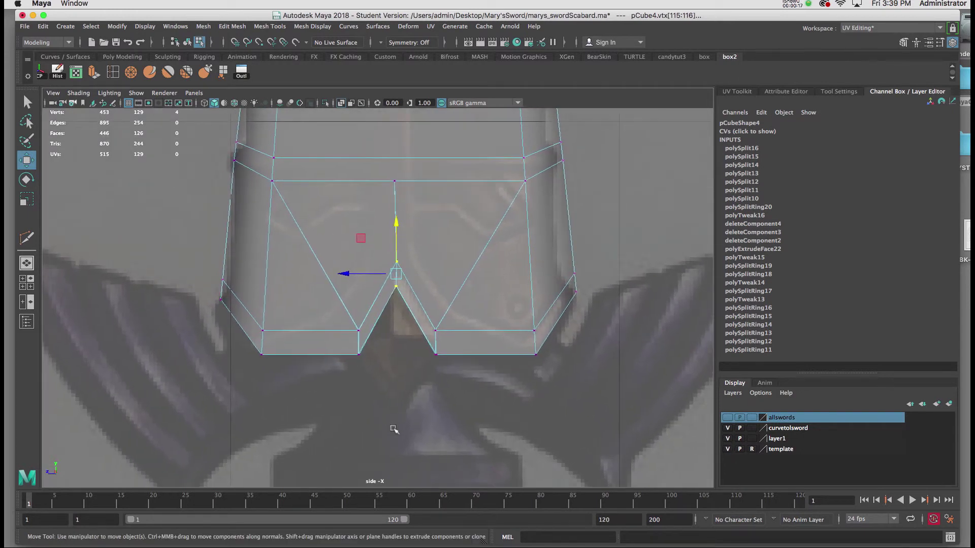
mouse_move(399, 253)
mouse_down()
mouse_move(397, 237)
mouse_move(396, 246)
mouse_up()
Scale the notch's lower corner vertices apart sideways to widen it, and raise its peak vertices further
drag(342, 321, 453, 360)
key(r)
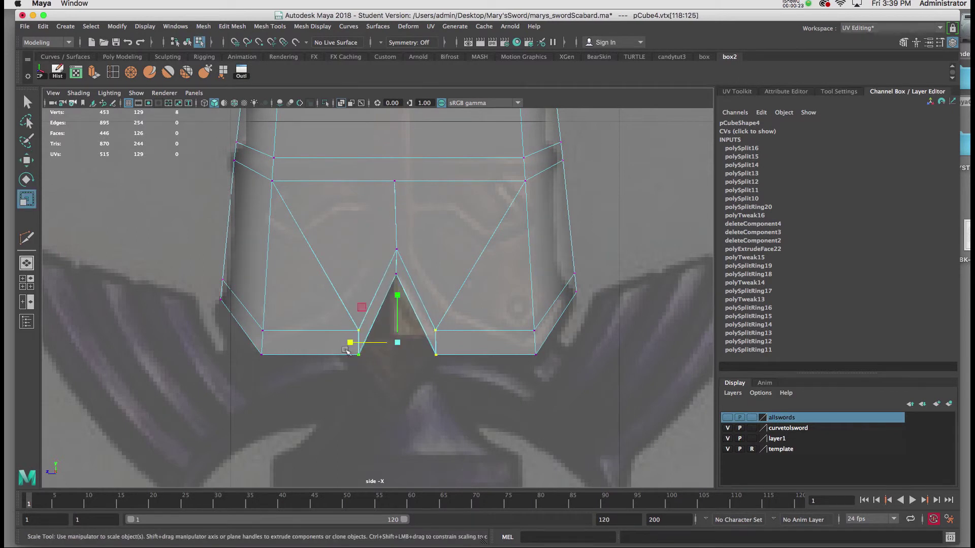
drag(349, 343, 330, 345)
drag(381, 231, 421, 303)
key(w)
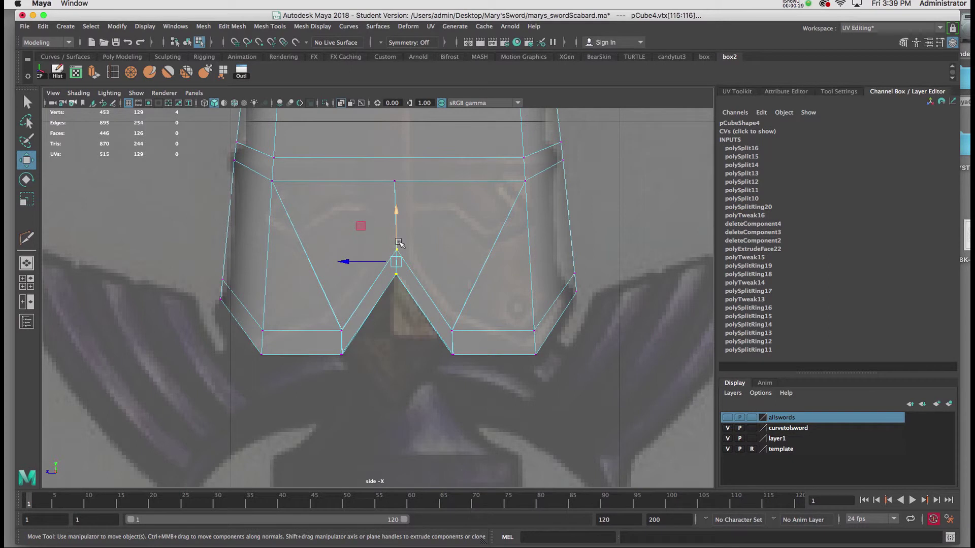
drag(399, 242, 400, 232)
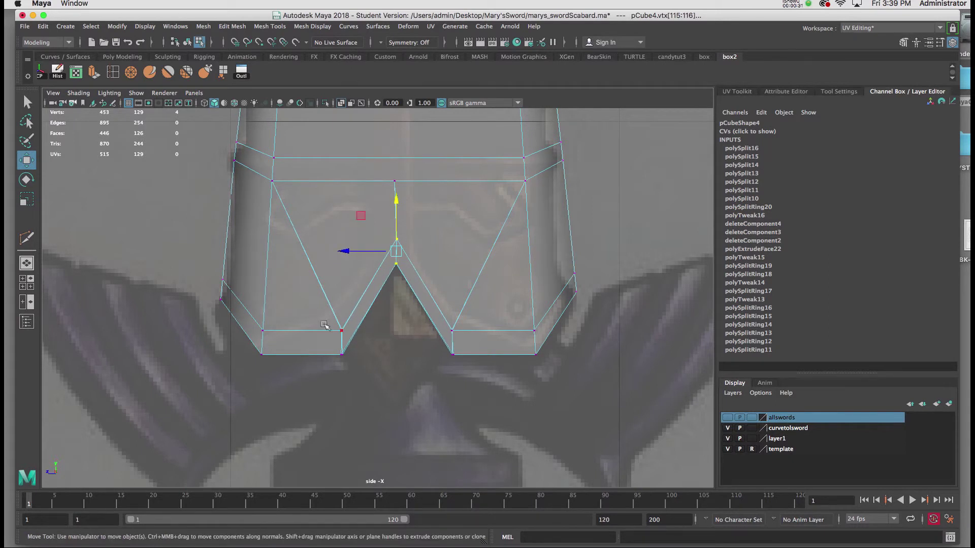
Move the notch's left lower corner vertices outward and adjust both lower corners together to balance the notch around its peak
drag(340, 340, 370, 366)
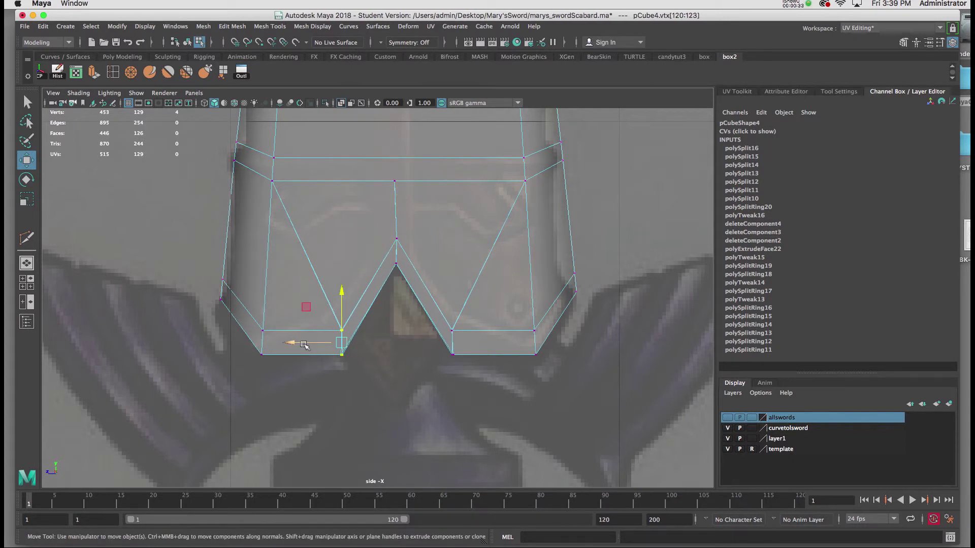
drag(309, 347, 303, 345)
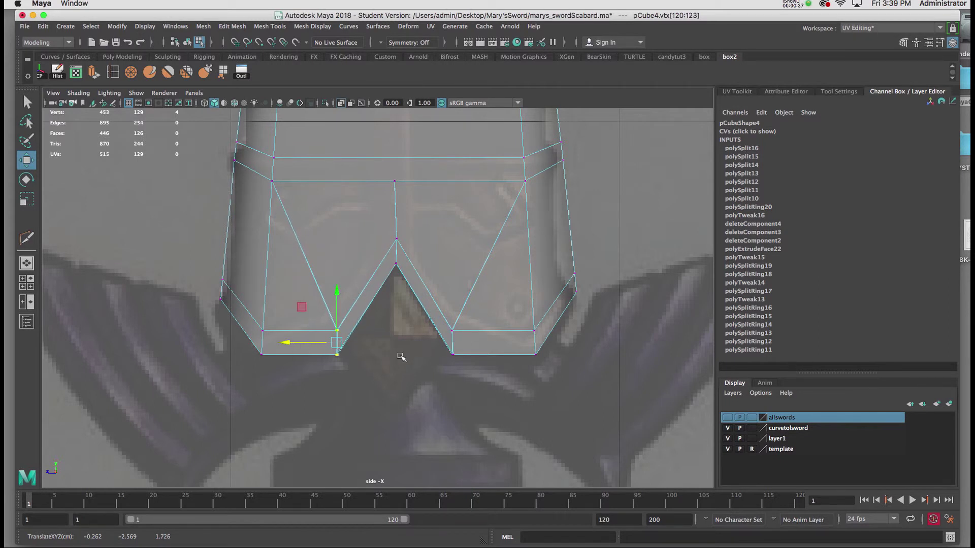
shift+drag(441, 325, 469, 364)
mouse_move(397, 319)
mouse_down()
mouse_move(394, 294)
mouse_move(396, 325)
mouse_up()
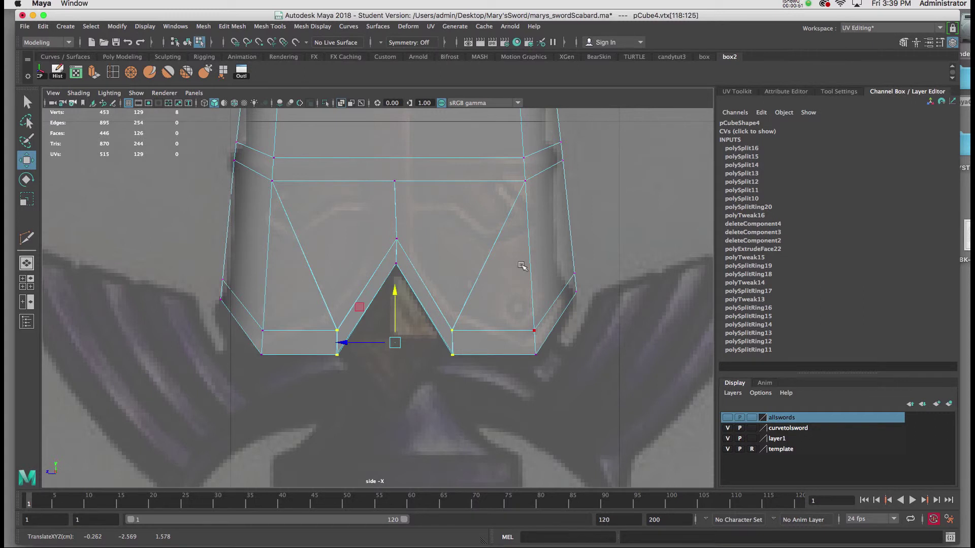
Return to object mode in the perspective view, hide the template layer, and display the collar shaded with X-ray on
right_drag(522, 266, 558, 248)
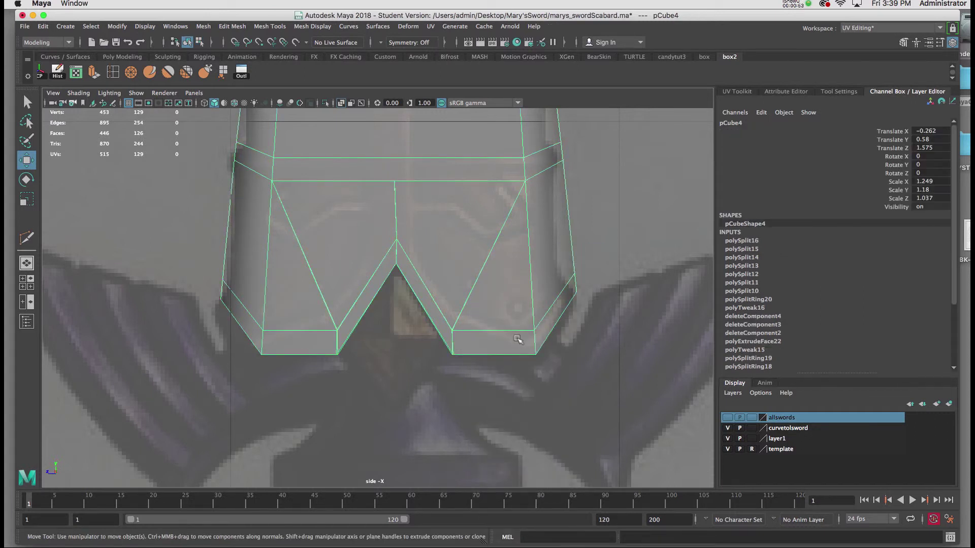
key(space)
key(space)
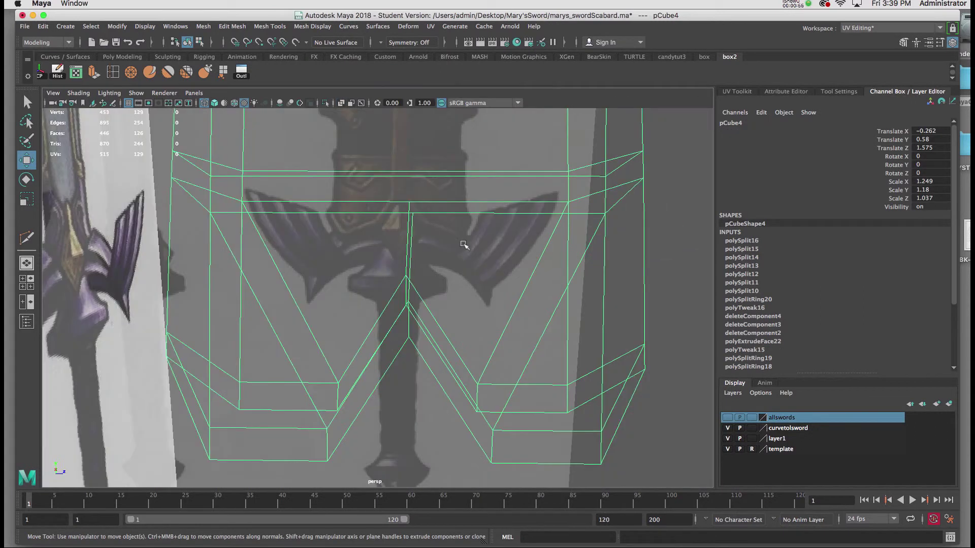
alt+drag(471, 244, 528, 246)
click(728, 450)
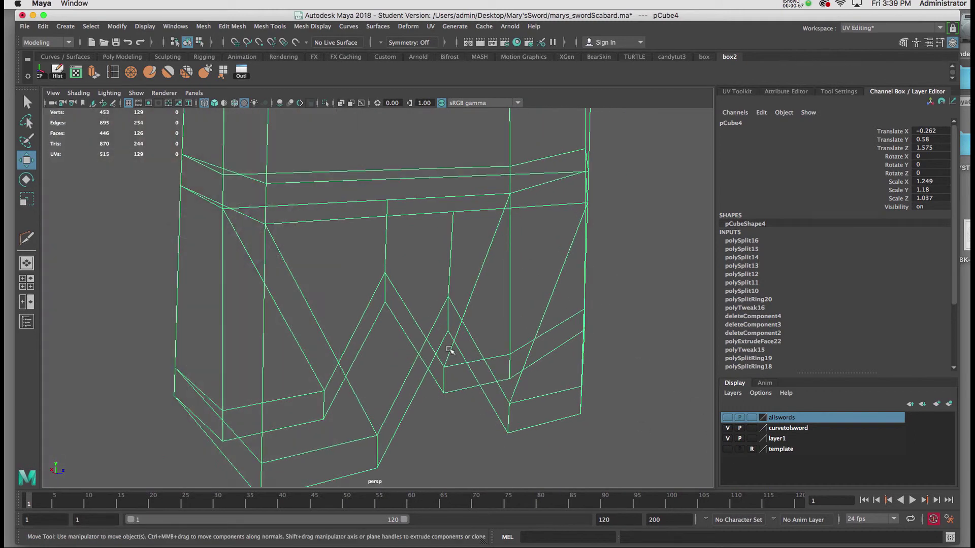
alt+drag(456, 348, 468, 307)
key(5)
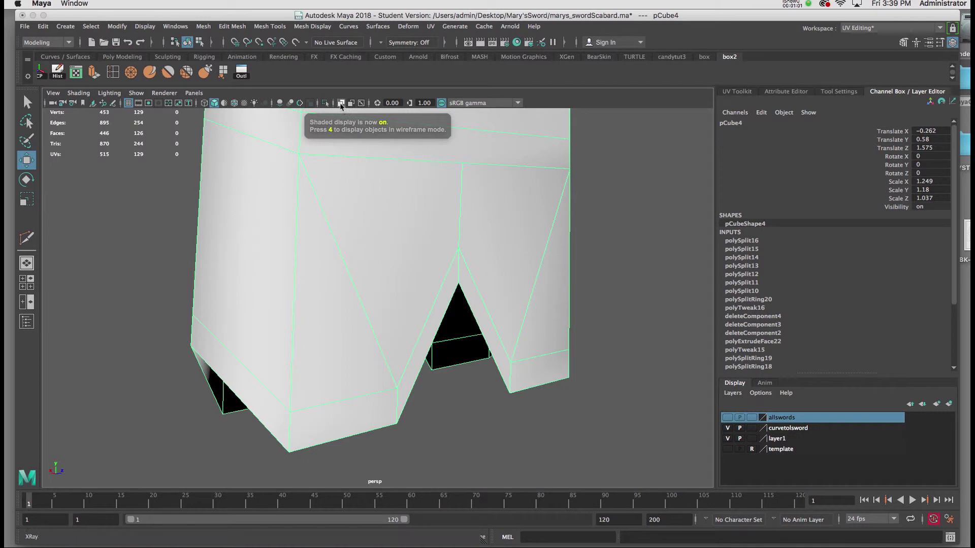
click(341, 103)
Select a slanted notch face on the collar's lowest band together with the adjoining flat rim face and narrow side face
mouse_move(395, 229)
alt+mouse_down()
mouse_move(372, 230)
mouse_move(377, 240)
mouse_move(459, 235)
mouse_move(420, 244)
mouse_move(409, 208)
alt+mouse_up()
alt+middle_drag(409, 208, 408, 201)
scroll(411, 261, up, 3)
scroll(445, 249, up, 2)
right_drag(450, 263, 450, 286)
click(443, 272)
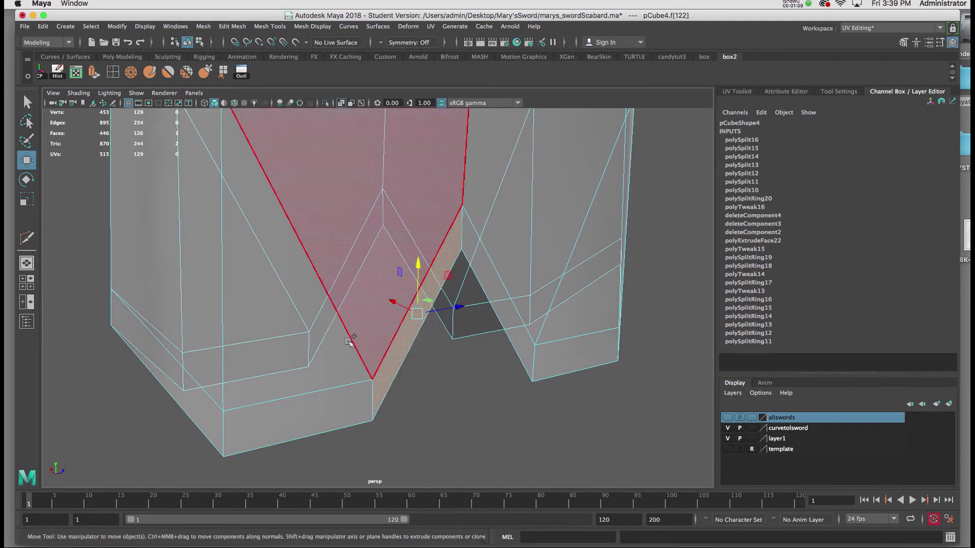
shift+click(293, 414)
shift+click(203, 405)
Add the opposite side's two flat rim faces and two slanted notch faces of the lowest band to the selection
alt+drag(204, 405, 464, 403)
shift+click(464, 402)
shift+click(369, 334)
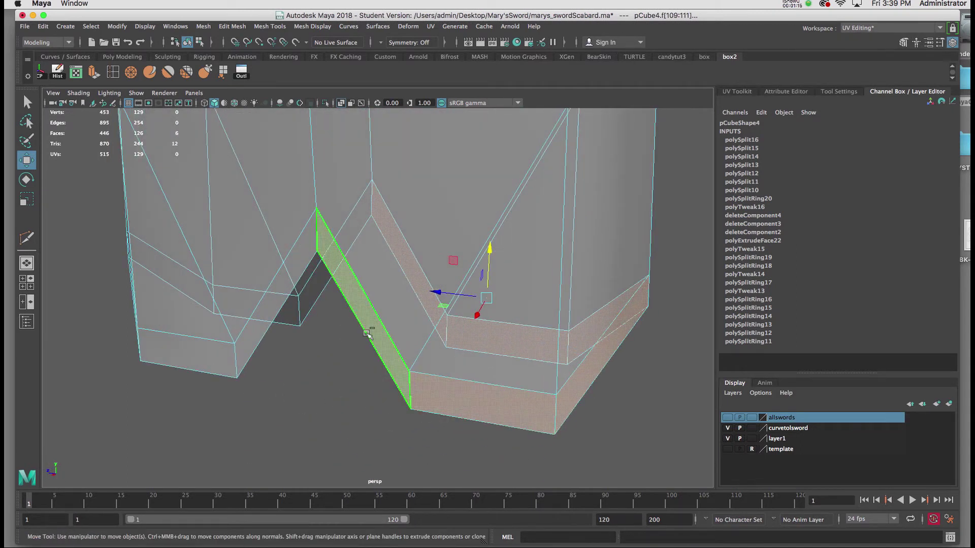
shift+click(257, 332)
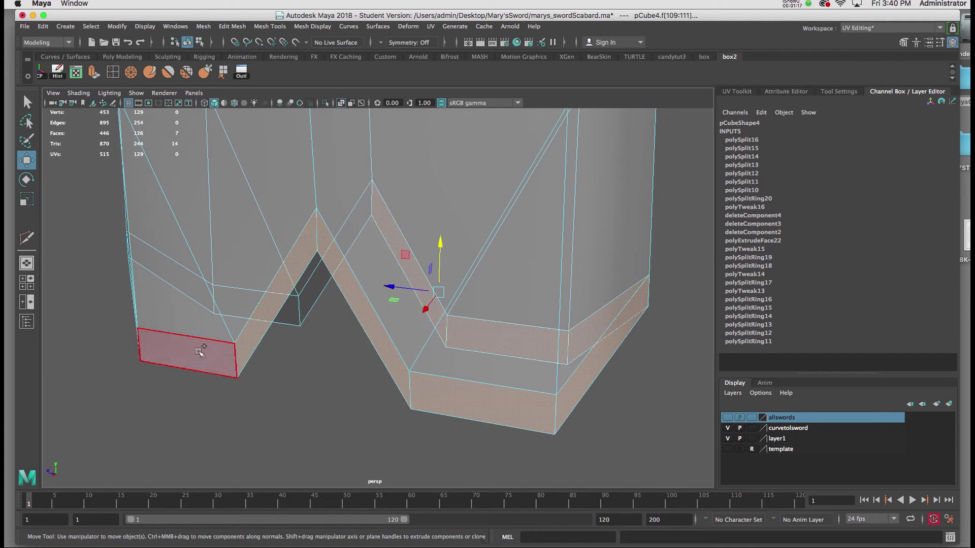
shift+click(200, 351)
Add the remaining narrow side, flat rim and slanted notch faces to complete the selection of the lowest band's ring
alt+drag(201, 352, 234, 397)
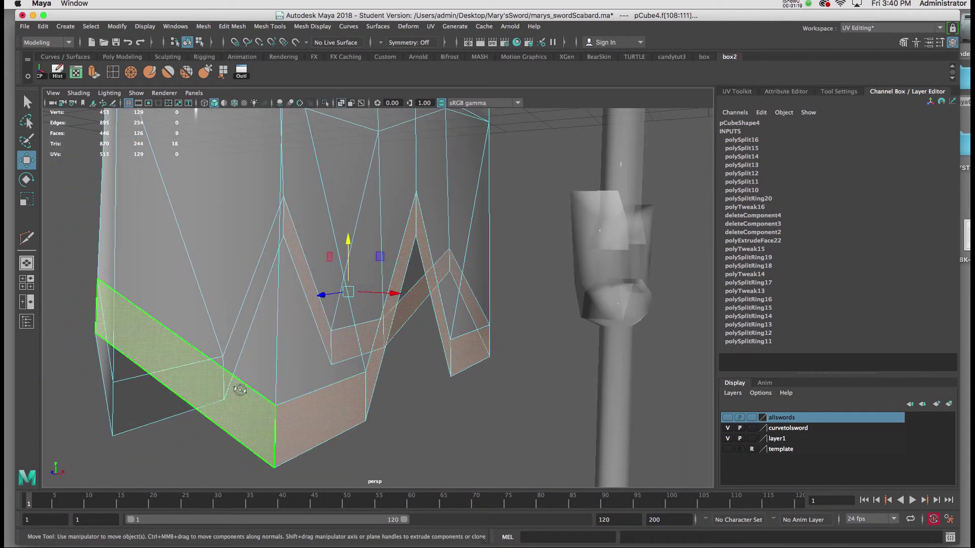
alt+drag(268, 388, 324, 392)
shift+click(568, 415)
shift+click(447, 409)
alt+drag(446, 410, 472, 374)
shift+click(462, 374)
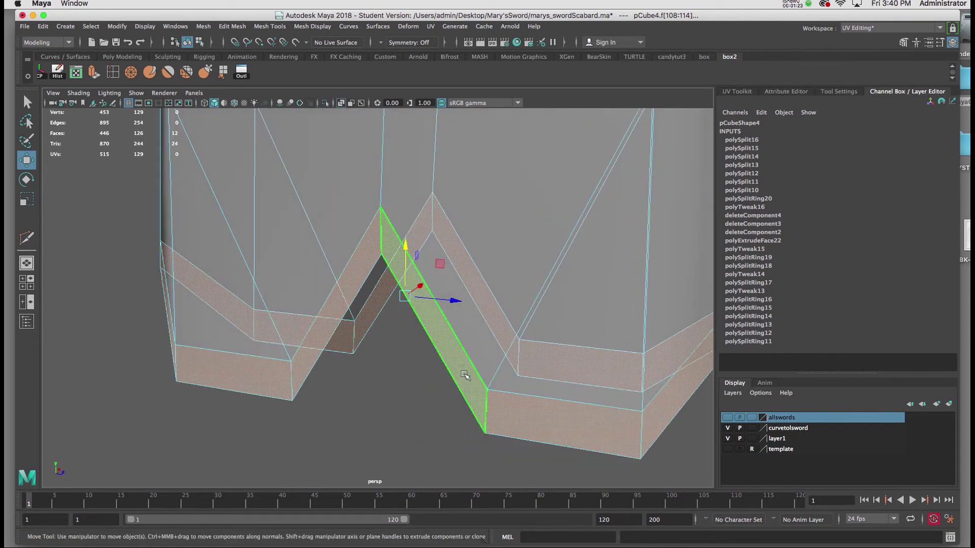
Extrude the selected band faces with Translate Y -0.024 and scale X 1.193, Y 0.809, Z 1.106 to form a protruding rim
key(4)
alt+drag(527, 355, 394, 280)
click(94, 75)
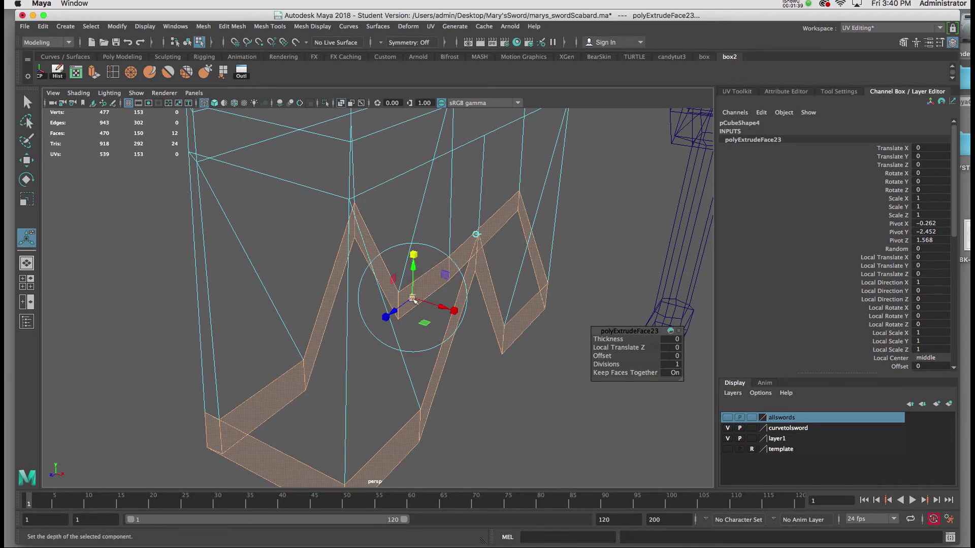
mouse_move(414, 300)
mouse_down()
mouse_move(459, 300)
mouse_move(414, 270)
mouse_move(415, 257)
mouse_move(421, 263)
mouse_move(410, 266)
mouse_move(424, 278)
mouse_move(376, 281)
mouse_move(369, 291)
mouse_move(408, 322)
mouse_move(404, 300)
mouse_up()
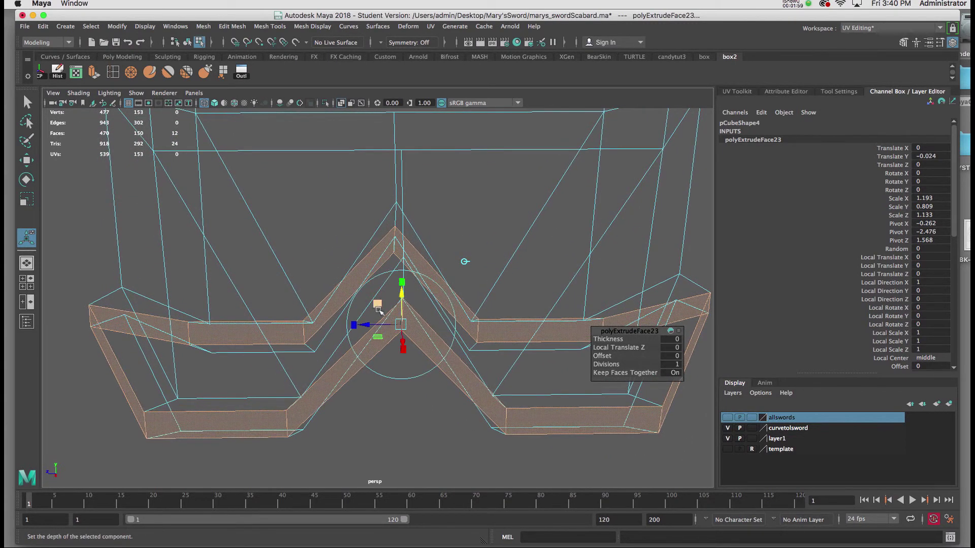
drag(354, 325, 413, 212)
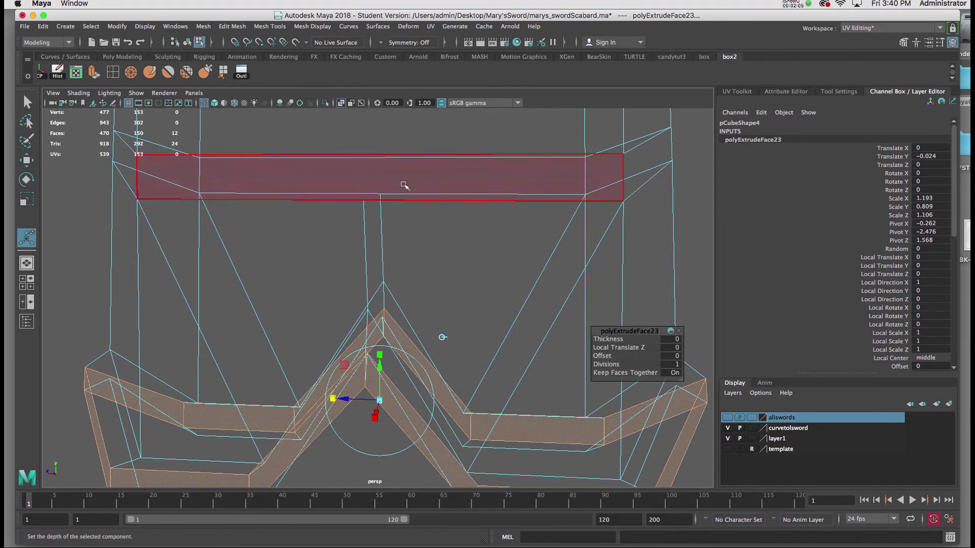
key(space)
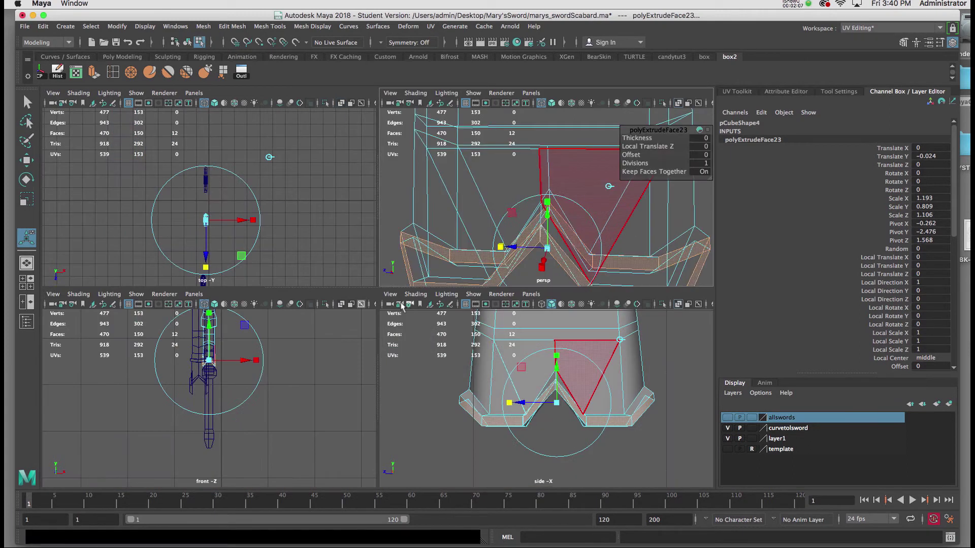
Show the reference template and lower the outer corner vertices of the thin band above the notch to level it
key(space)
scroll(375, 249, up, 1)
alt+middle_drag(370, 133, 374, 279)
scroll(374, 279, up, 1)
right_drag(381, 265, 330, 265)
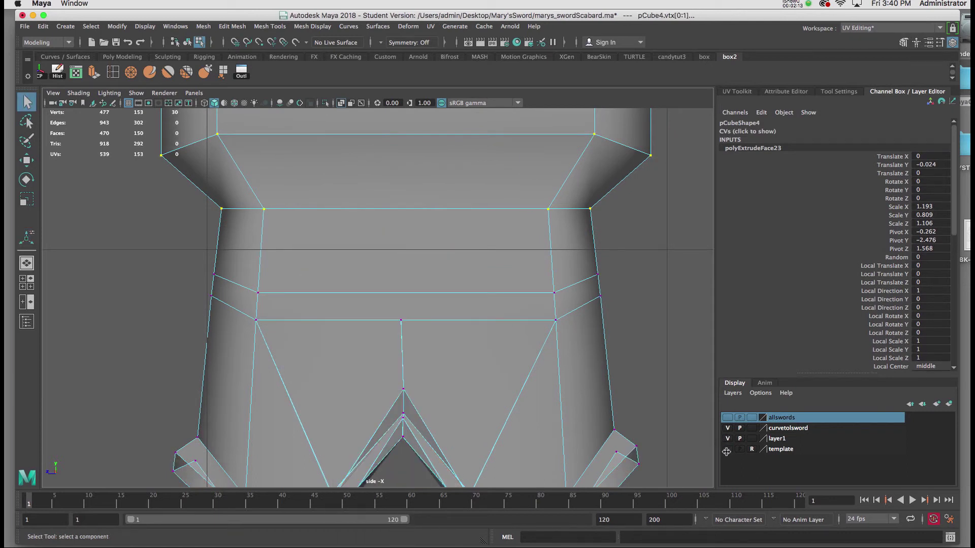
click(727, 450)
alt+middle_drag(636, 405, 611, 342)
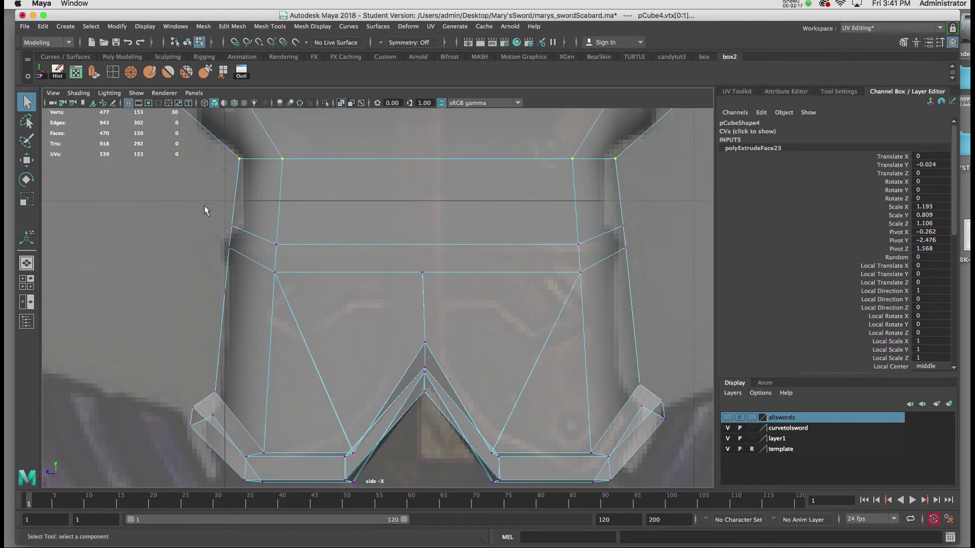
drag(248, 260, 248, 263)
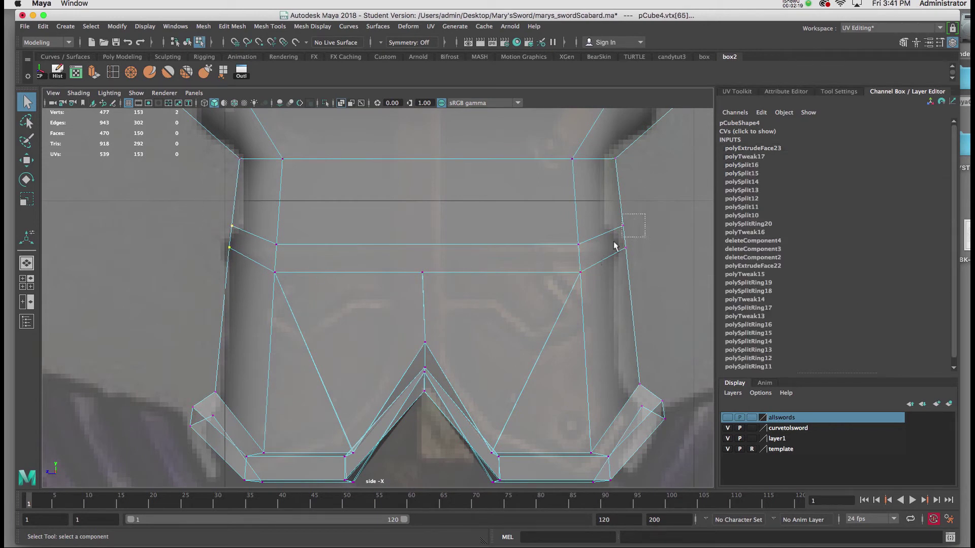
key(w)
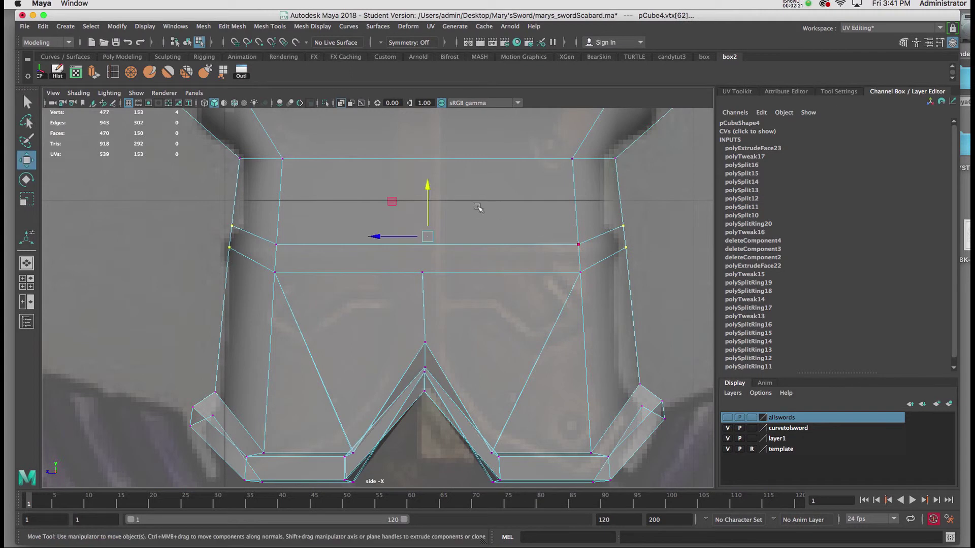
drag(434, 189, 438, 206)
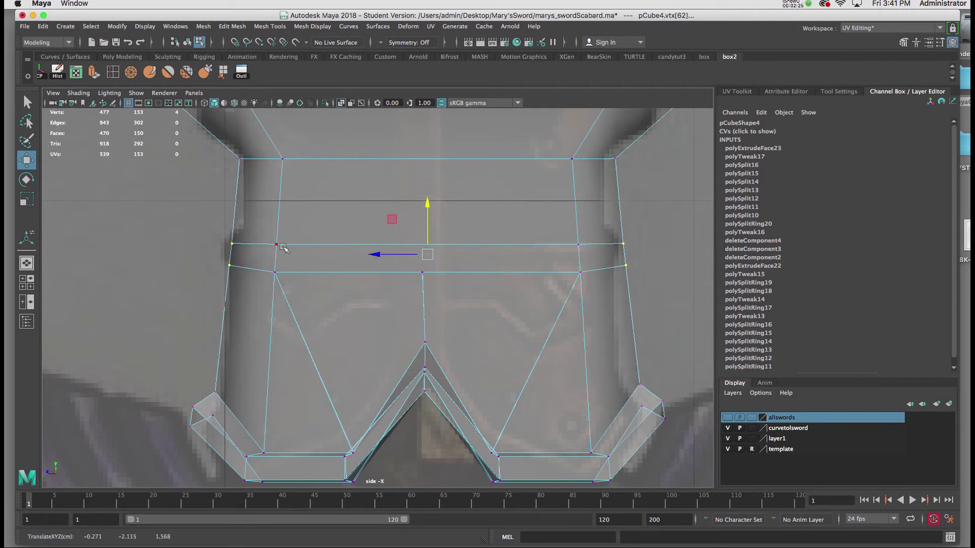
Raise all vertices of the collar's thin band slightly to match the band in the reference
drag(201, 228, 648, 290)
drag(432, 239, 430, 231)
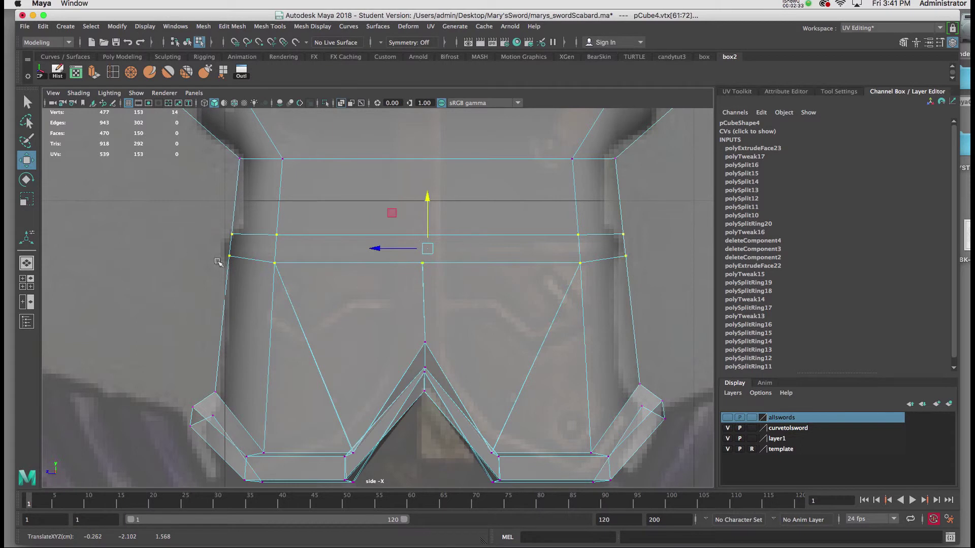
scroll(208, 353, down, 3)
scroll(529, 267, up, 5)
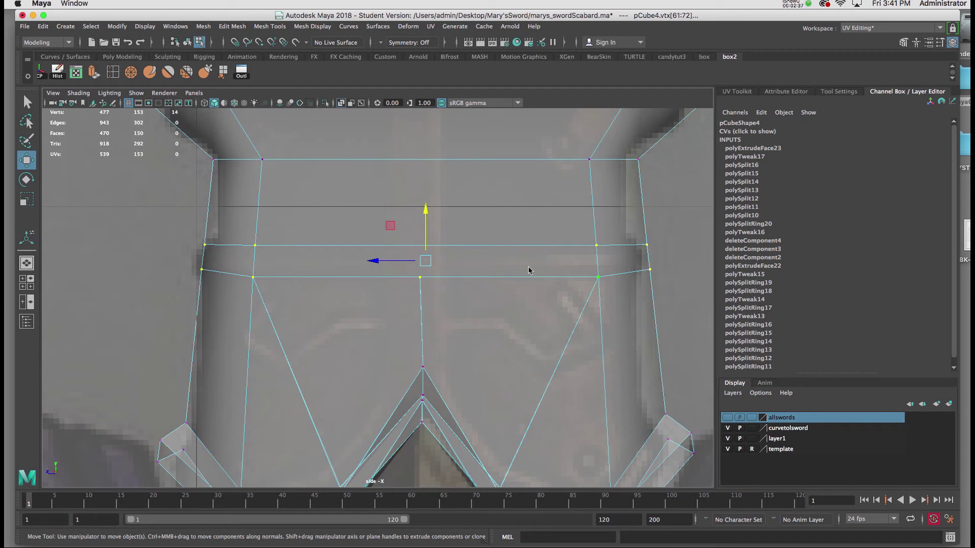
Extrude the ring of faces on the thin band with scale X 1.083, Y 0.939, Z 1.083
right_click(528, 270)
click(528, 293)
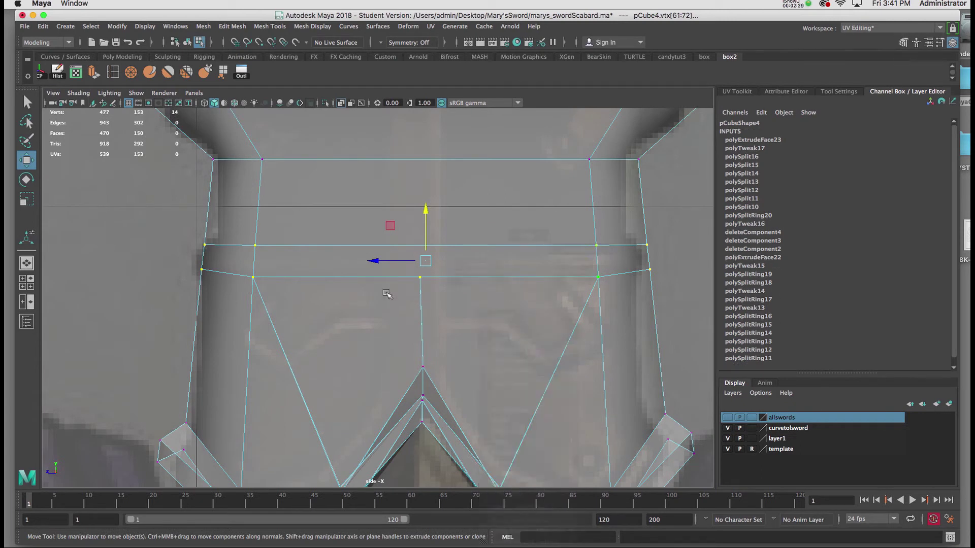
click(196, 260)
drag(358, 262, 660, 264)
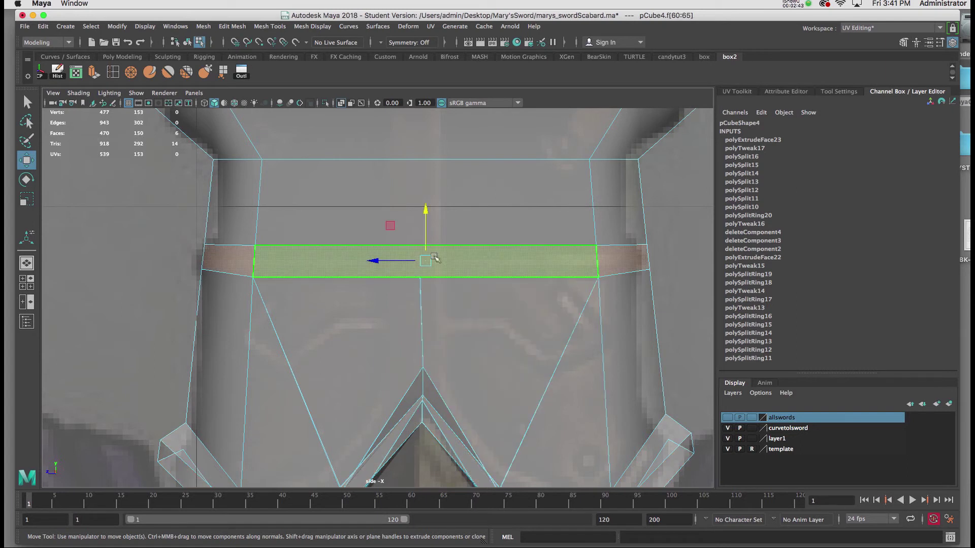
scroll(219, 168, down, 3)
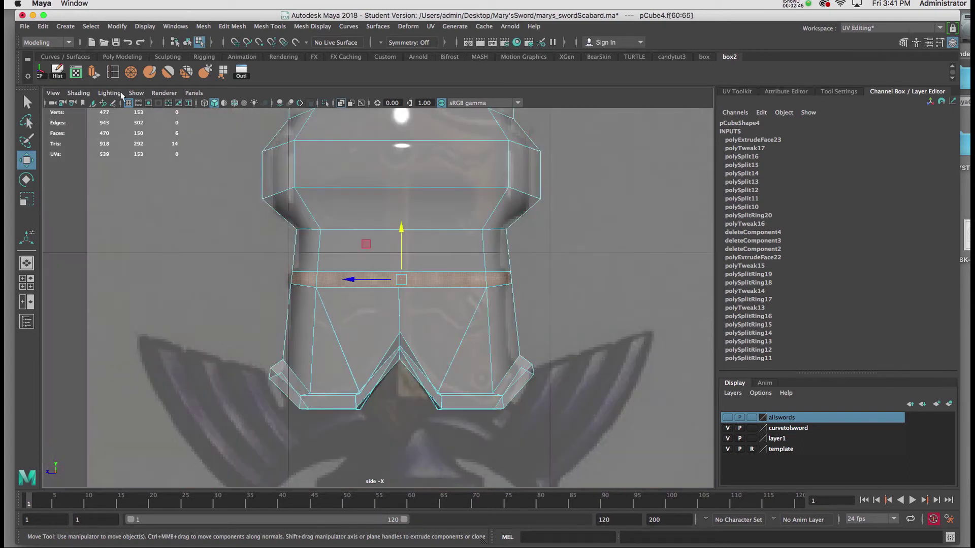
click(93, 72)
scroll(544, 241, up, 3)
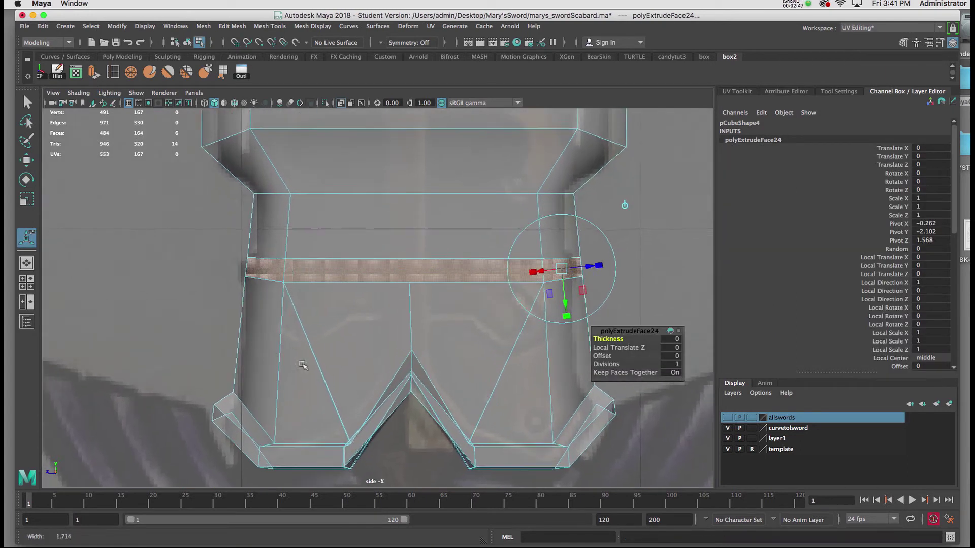
click(625, 205)
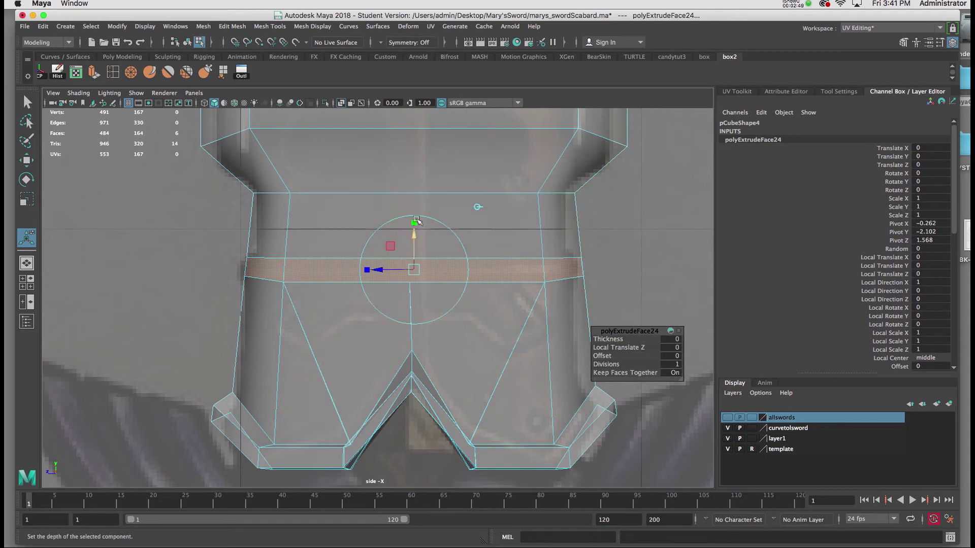
drag(415, 222, 415, 219)
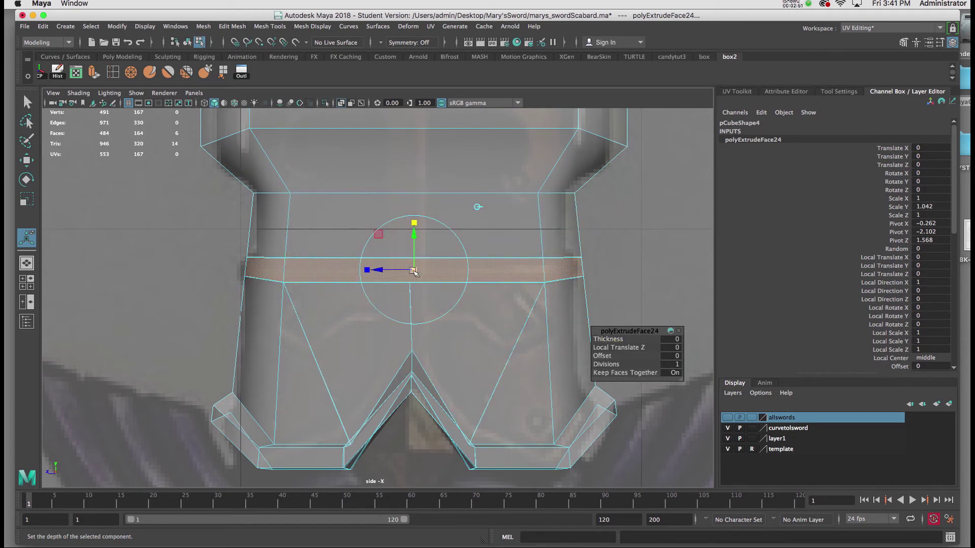
drag(414, 271, 416, 271)
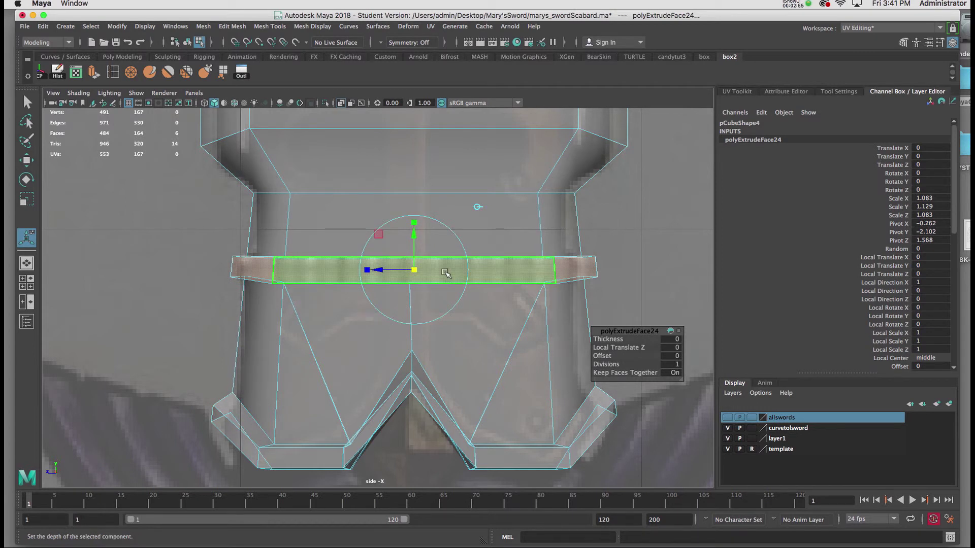
drag(414, 223, 416, 232)
Compare the scabbard's long body and upper band with the reference template
alt+middle_drag(424, 203, 439, 428)
alt+right_drag(439, 428, 420, 293)
alt+middle_drag(421, 294, 431, 431)
alt+right_drag(422, 347, 457, 387)
alt+middle_drag(445, 261, 436, 474)
alt+middle_drag(416, 219, 406, 473)
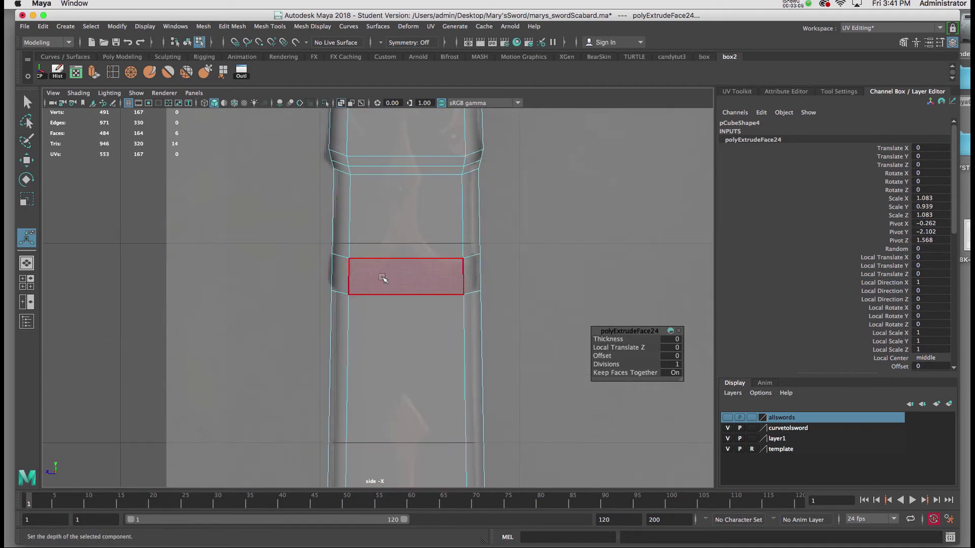
alt+middle_drag(420, 304, 422, 212)
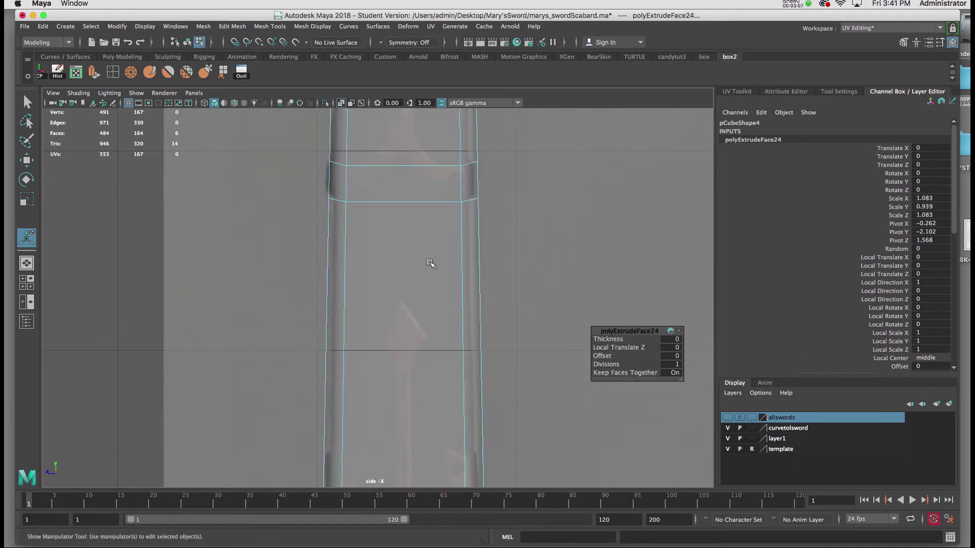
scroll(423, 245, down, 4)
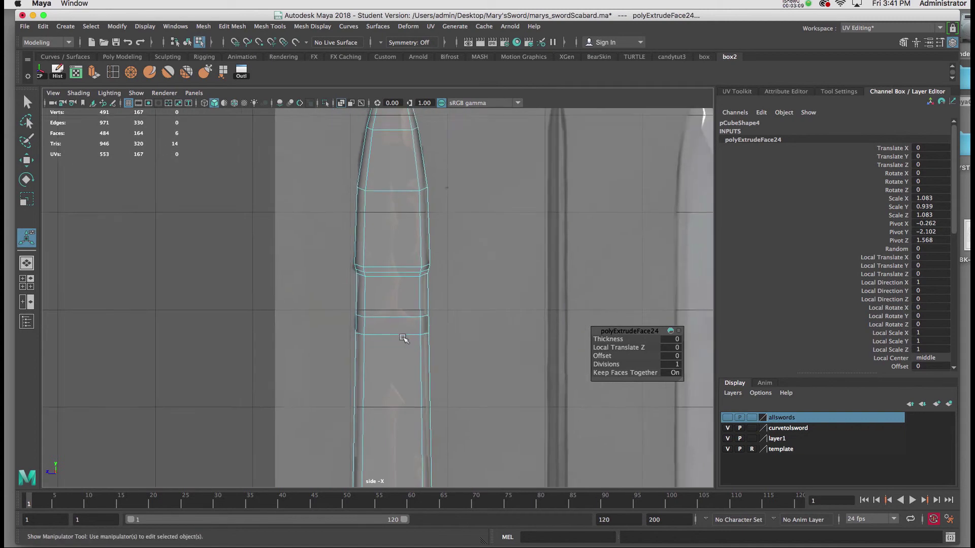
scroll(402, 338, up, 1)
alt+middle_drag(402, 309, 419, 83)
alt+middle_drag(407, 359, 397, 292)
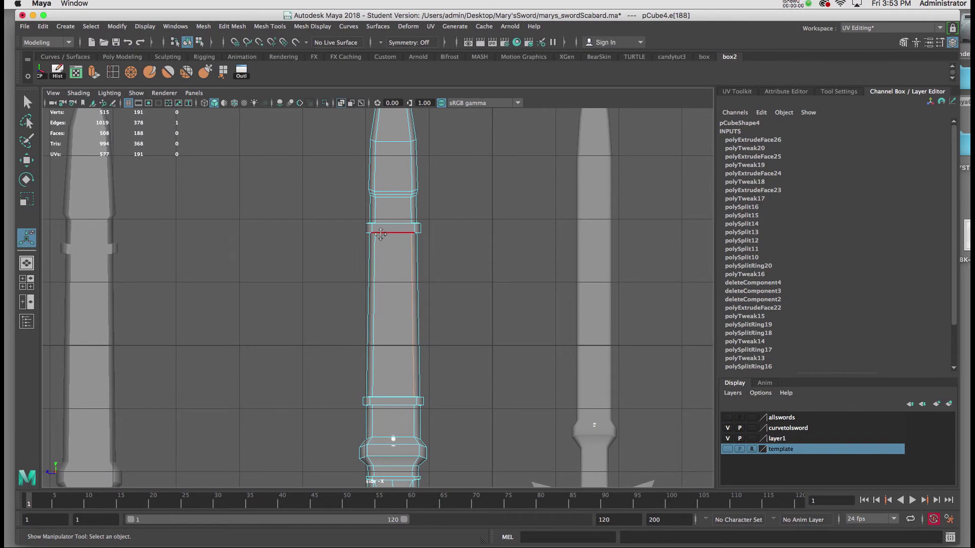
Inspect the scabbard from its tip down to the notched collar
scroll(380, 235, down, 4)
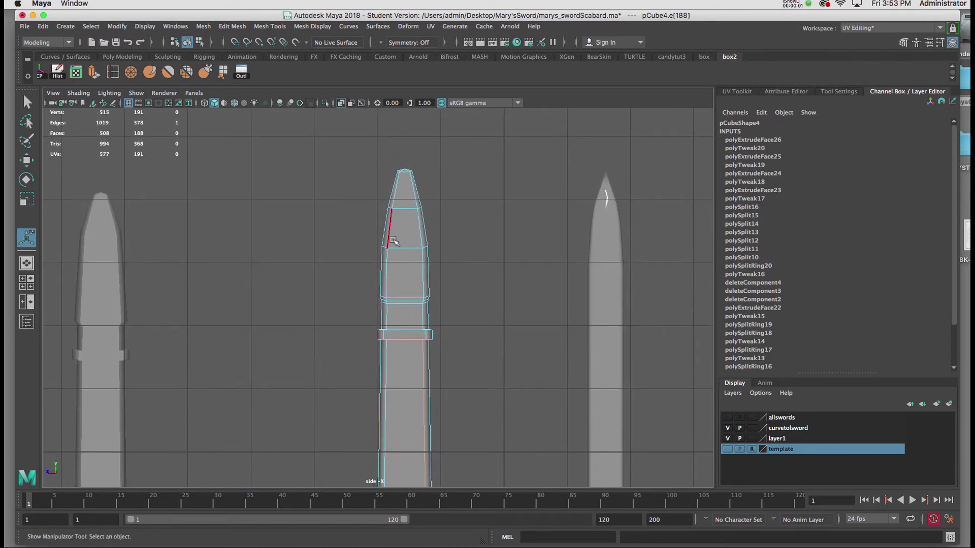
scroll(389, 194, up, 2)
alt+right_drag(390, 195, 432, 455)
alt+middle_drag(415, 334, 414, 206)
alt+right_drag(414, 207, 444, 426)
alt+middle_drag(442, 411, 425, 163)
alt+right_drag(427, 234, 448, 439)
alt+middle_drag(447, 439, 434, 288)
alt+right_drag(376, 236, 419, 396)
scroll(398, 244, down, 1)
alt+middle_drag(398, 244, 400, 292)
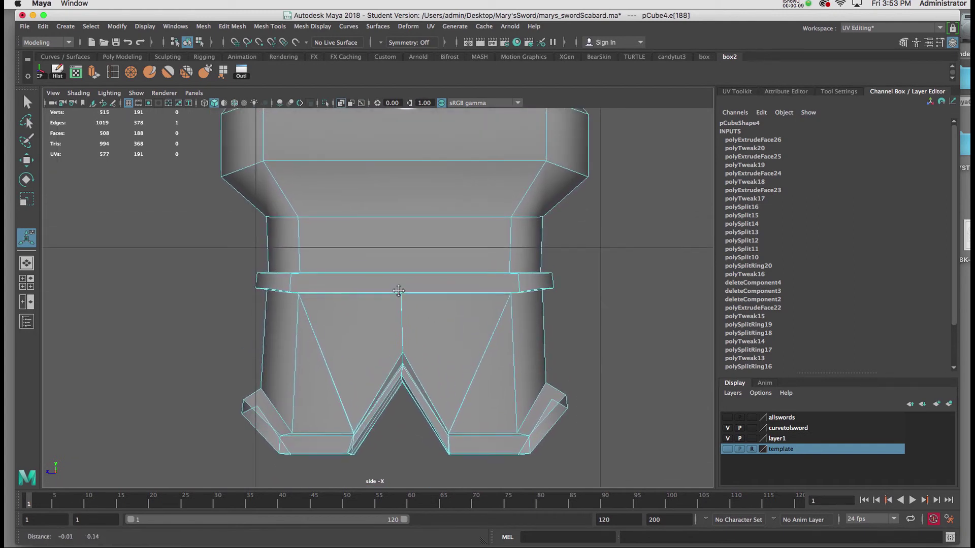
Show the reference template and raise the rim's corner vertices on both sides of the V notch so the rim slants
click(728, 450)
scroll(358, 393, down, 1)
alt+middle_drag(361, 384, 365, 291)
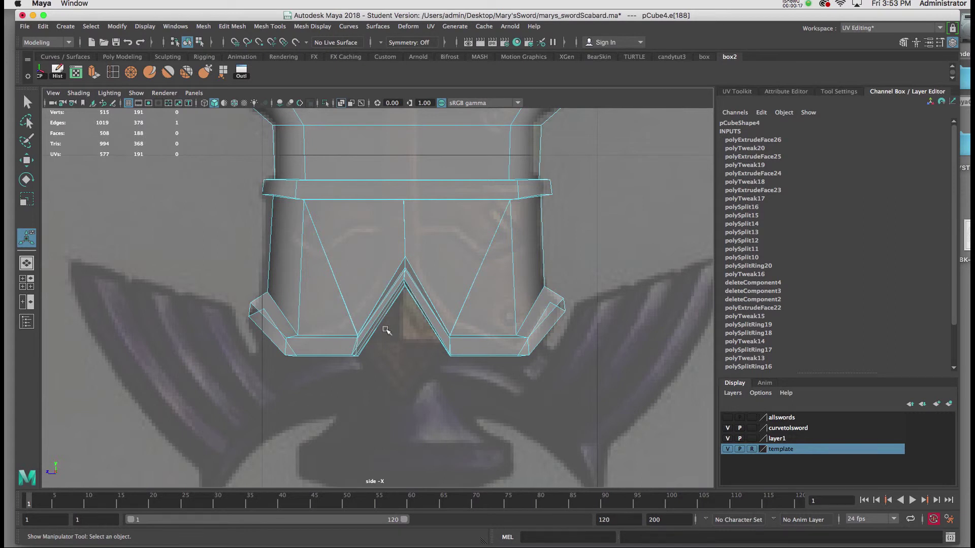
alt+right_drag(387, 345, 402, 480)
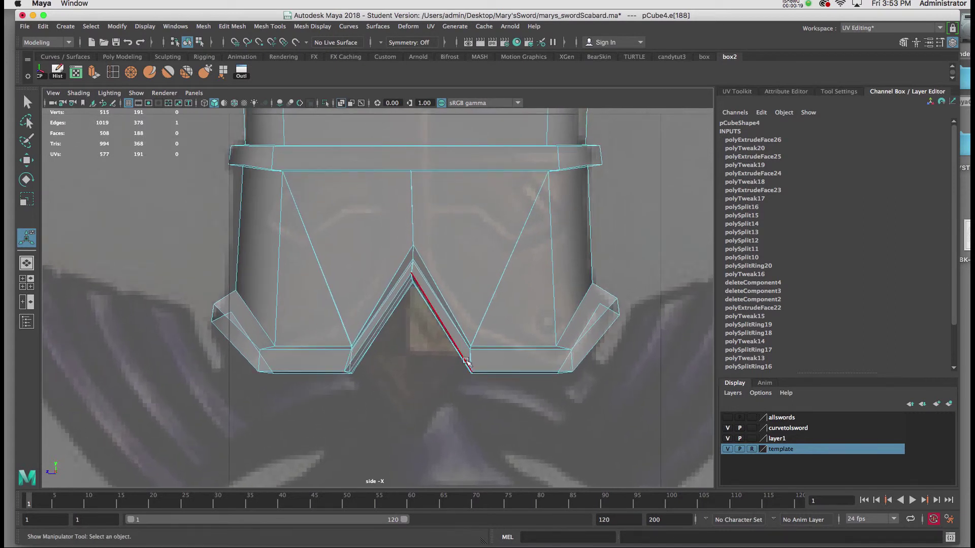
right_drag(489, 265, 449, 266)
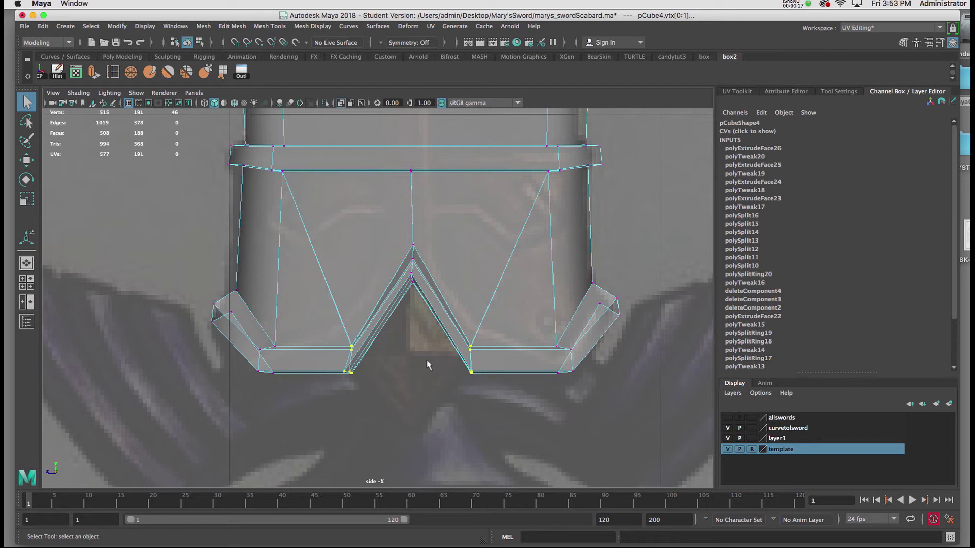
key(w)
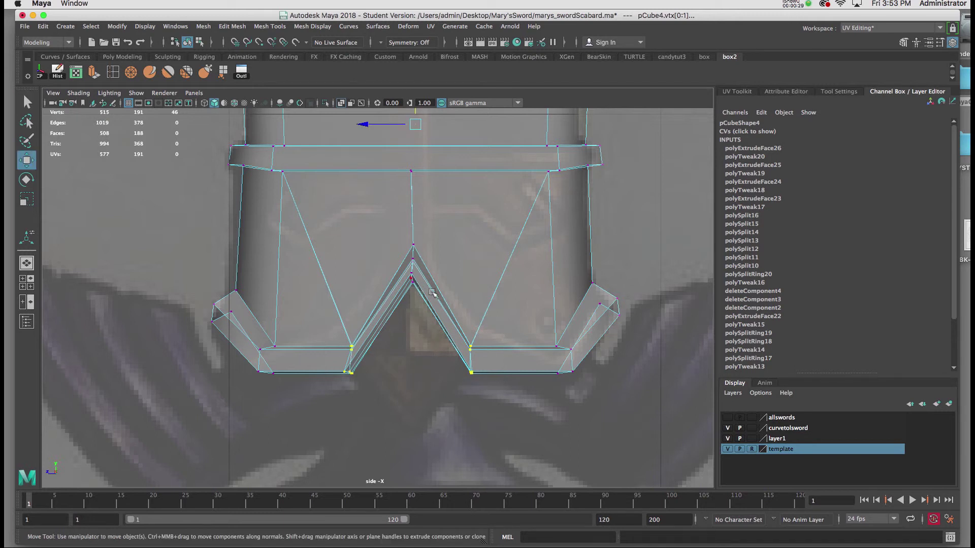
alt+middle_drag(423, 222, 438, 312)
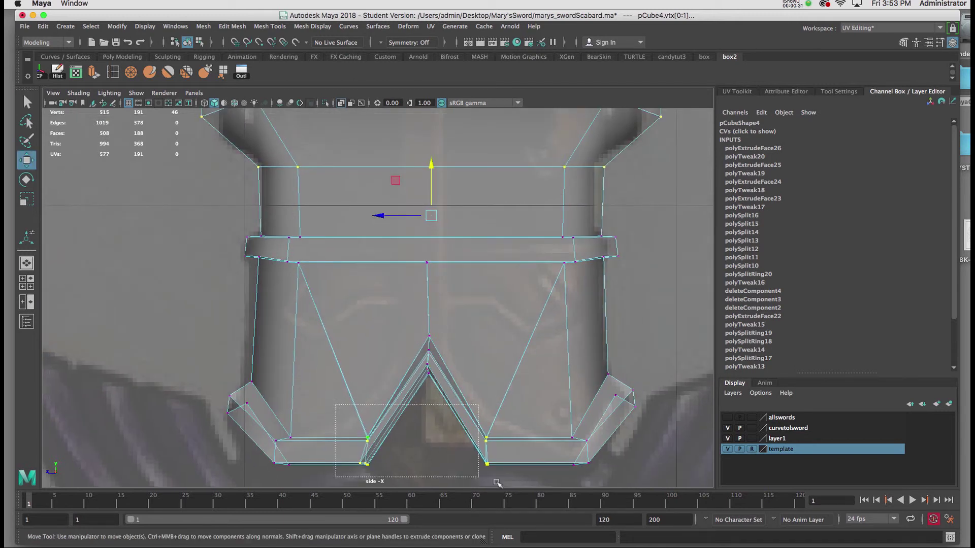
drag(497, 482, 499, 486)
drag(426, 403, 426, 375)
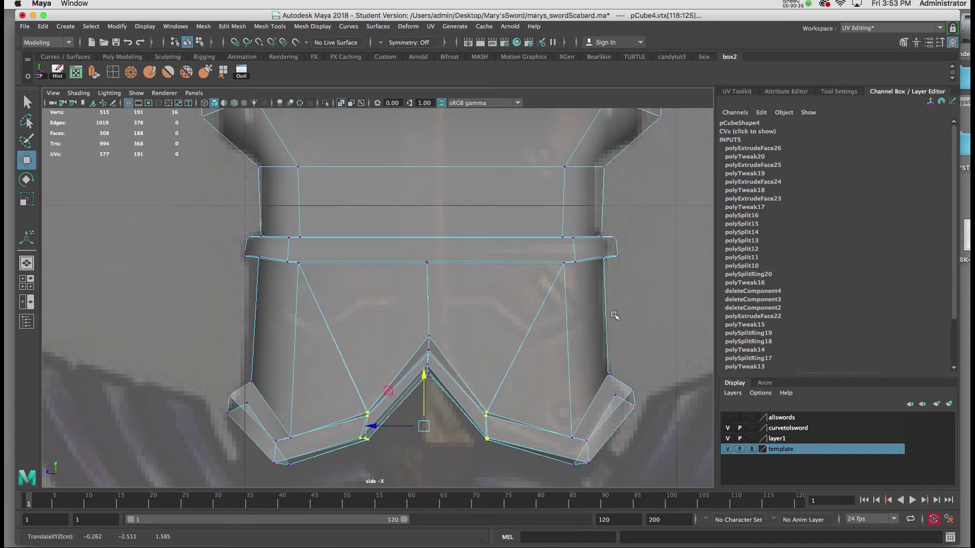
Select the two inner lower edges that form the V notch on one side of the collar in the perspective view
key(space)
key(space)
alt+drag(526, 224, 447, 213)
right_click(447, 248)
click(455, 221)
alt+right_drag(446, 213, 433, 335)
alt+drag(477, 281, 381, 266)
click(363, 259)
ctrl+shift+click(296, 250)
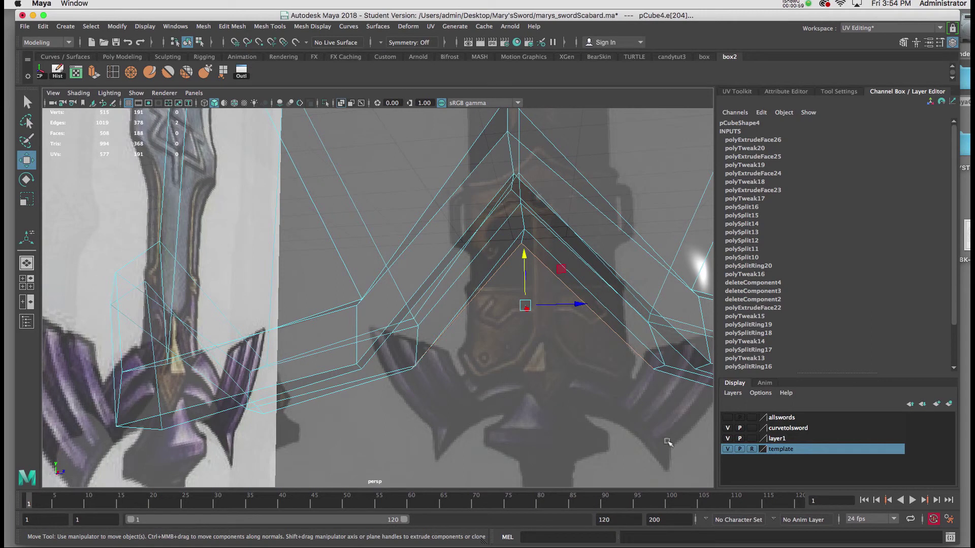
Hide the reference template and add the opposite notch's two inner lower edges to the selection
click(727, 450)
alt+drag(585, 413, 594, 386)
shift+click(630, 285)
alt+drag(630, 284, 518, 292)
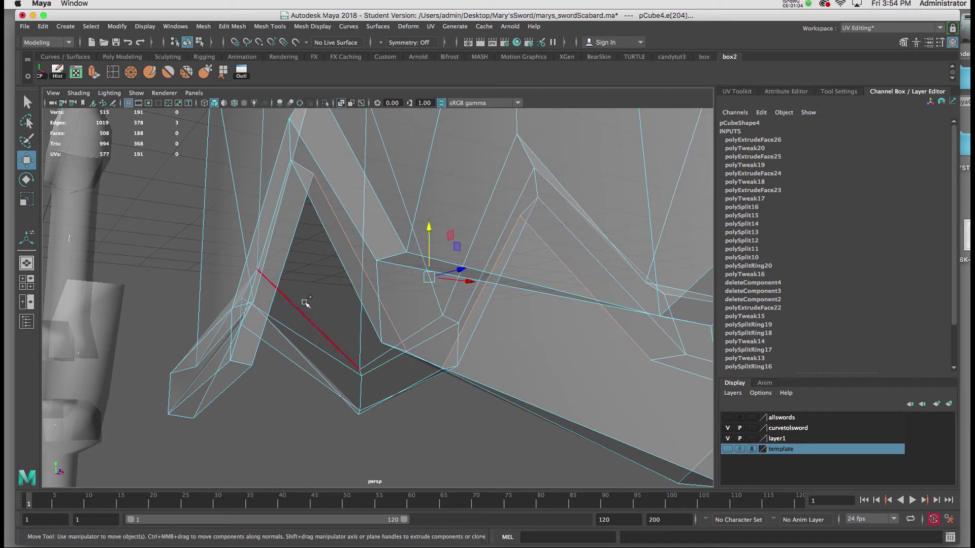
shift+click(272, 311)
alt+drag(272, 310, 323, 316)
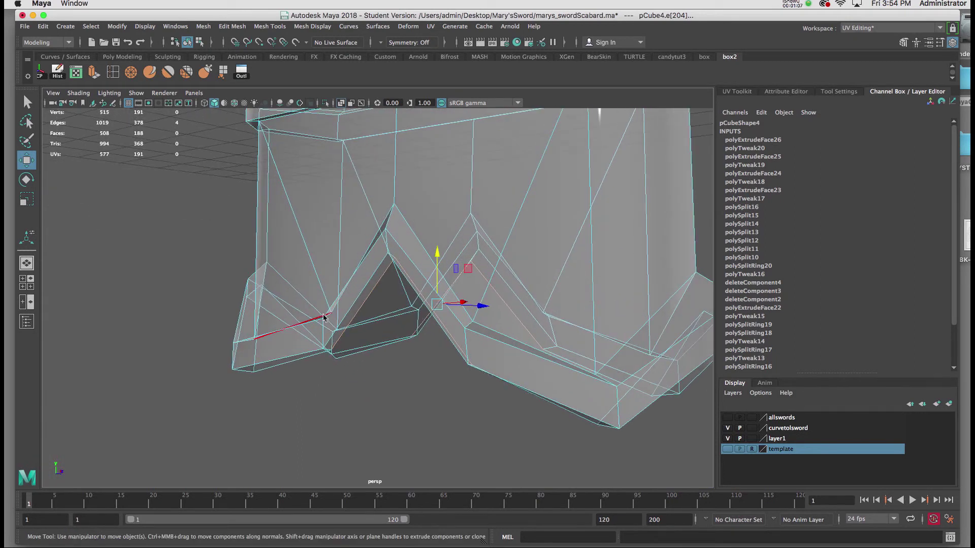
key(4)
alt+drag(358, 362, 394, 263)
key(space)
key(space)
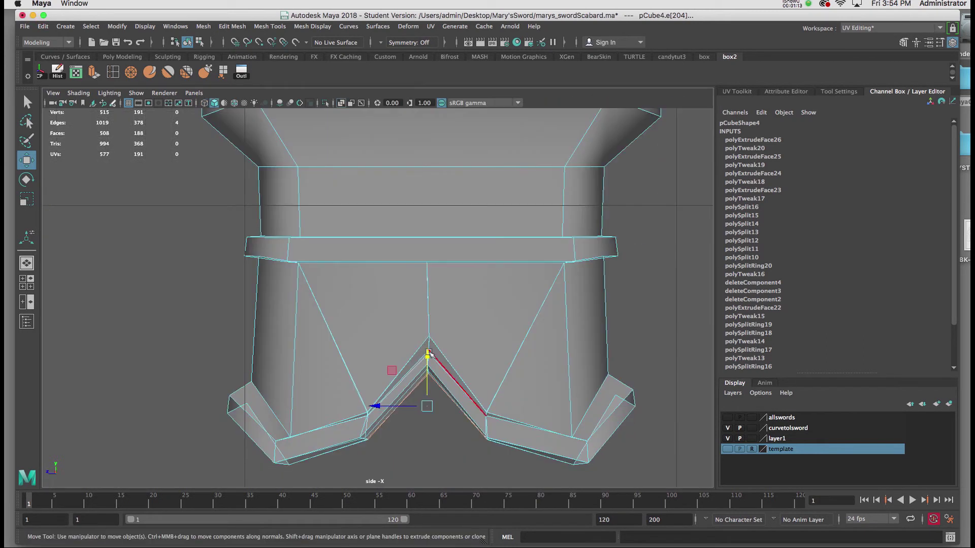
Extrude the four selected notch edges downward with Translate Y -0.364, showing the reference template as a guide
alt+right_drag(406, 326, 385, 392)
key(f)
key(r)
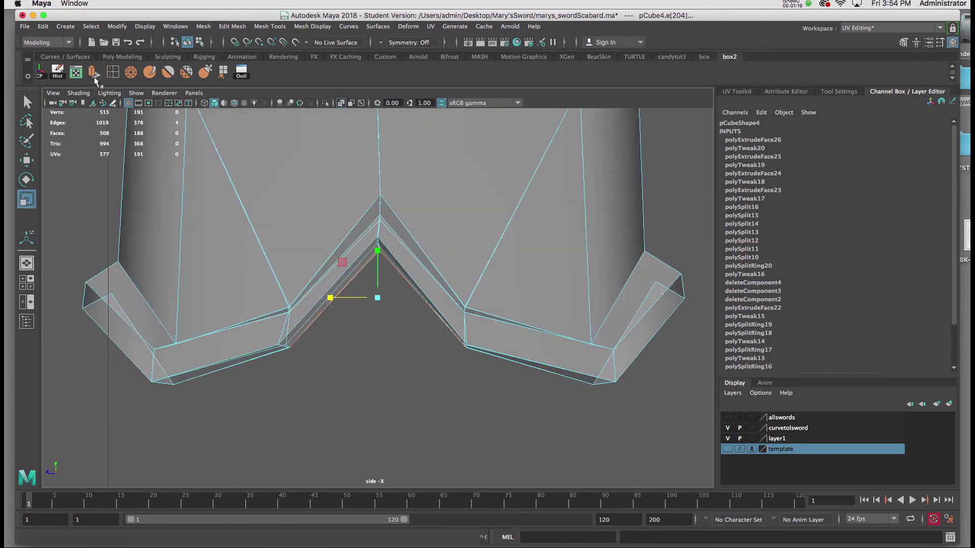
click(93, 73)
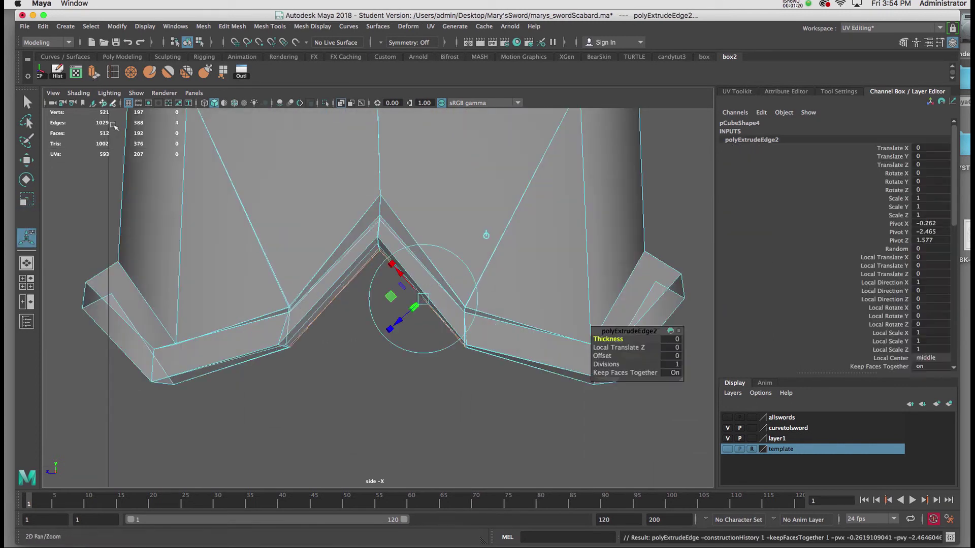
click(487, 236)
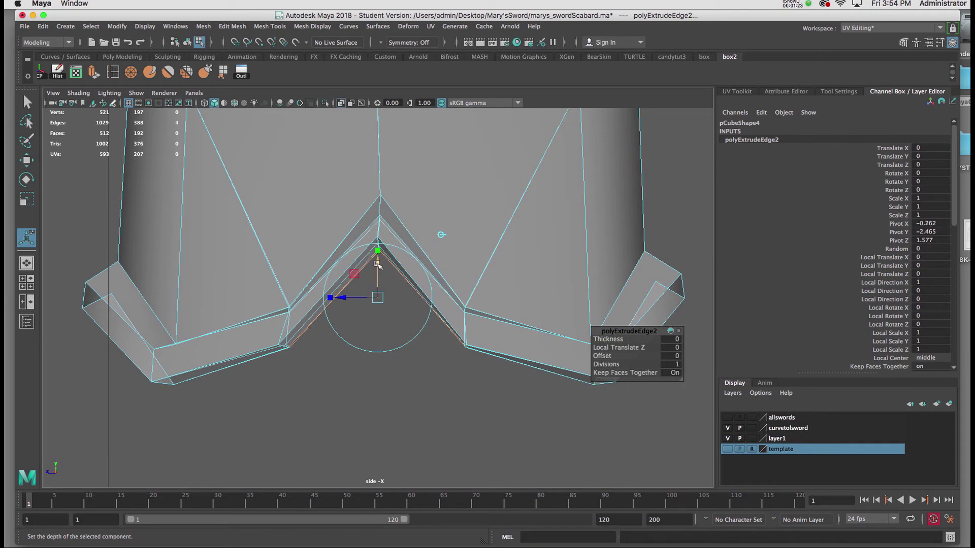
drag(376, 265, 378, 378)
scroll(706, 440, down, 3)
click(727, 449)
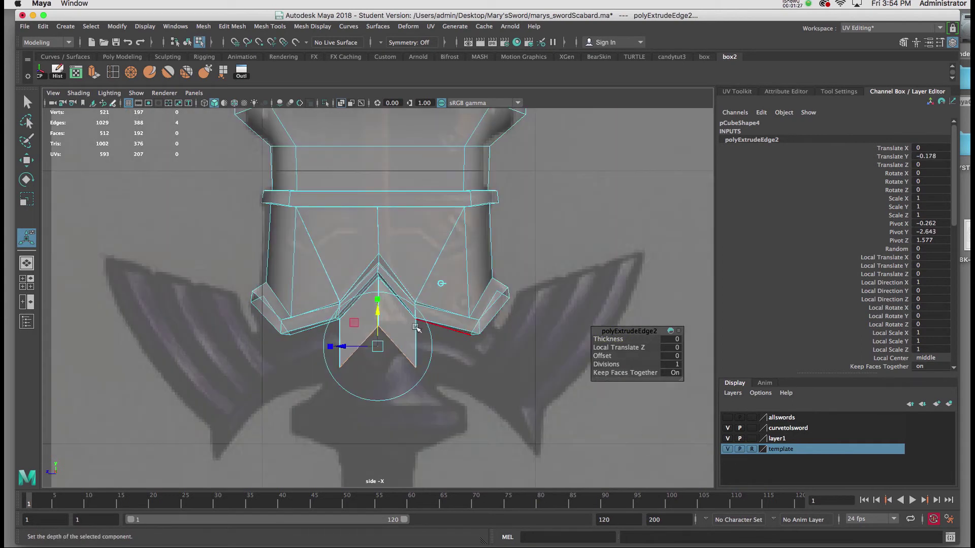
drag(377, 310, 405, 360)
scroll(394, 470, up, 5)
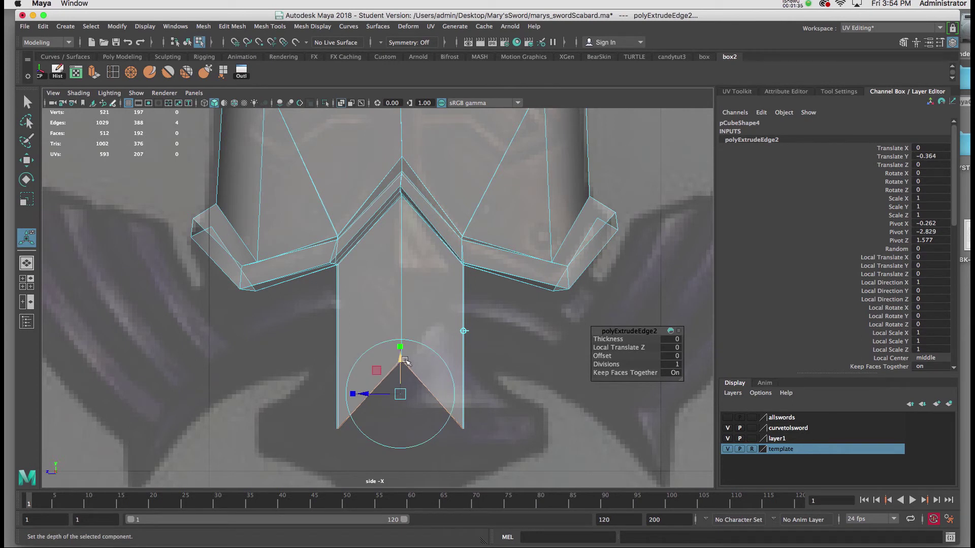
Raise the extrusions' lower outer corner vertices almost to the rim so each piece below a notch becomes a downward-pointing diamond
right_drag(369, 264, 329, 267)
drag(301, 425, 505, 459)
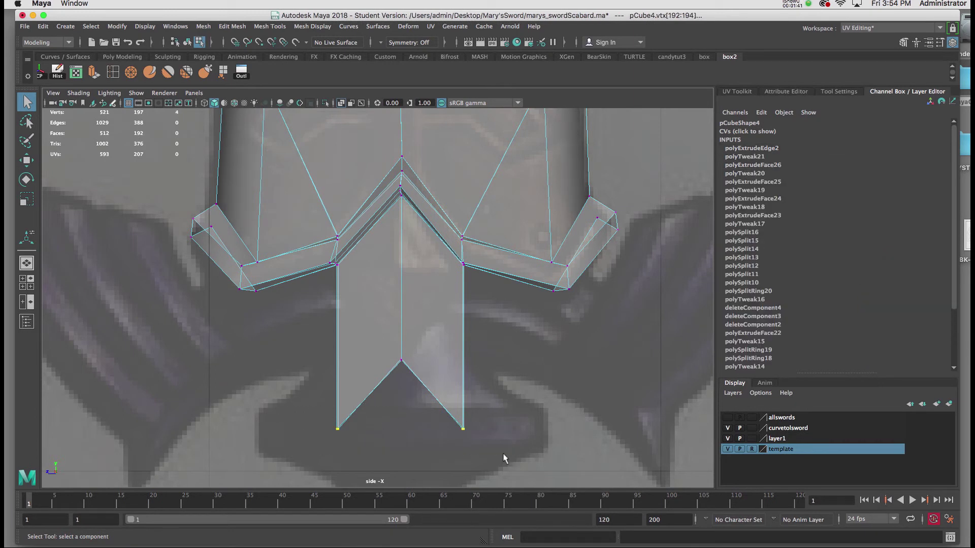
key(w)
drag(402, 381, 404, 229)
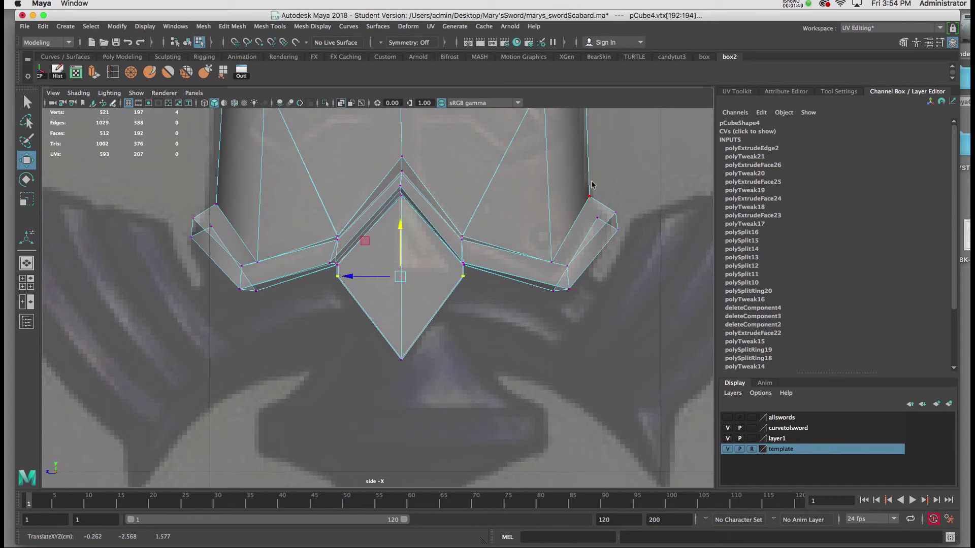
Select the four faces of the two diamond-shaped pieces below the notches in the shaded perspective view
key(space)
key(space)
mouse_move(555, 212)
alt+mouse_down()
mouse_move(510, 217)
mouse_move(517, 245)
mouse_move(501, 267)
mouse_move(504, 331)
mouse_move(577, 348)
alt+mouse_up()
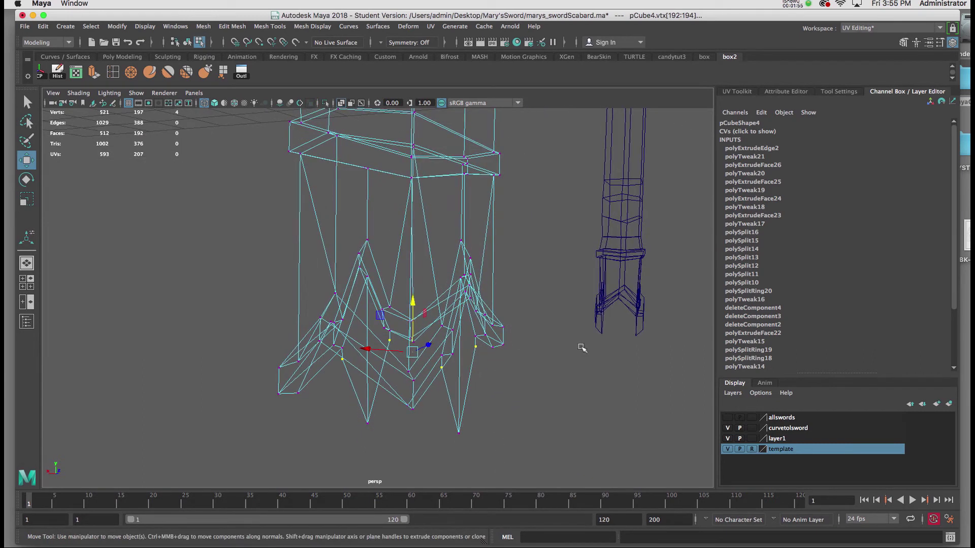
key(5)
alt+drag(493, 364, 482, 277)
right_drag(485, 265, 491, 299)
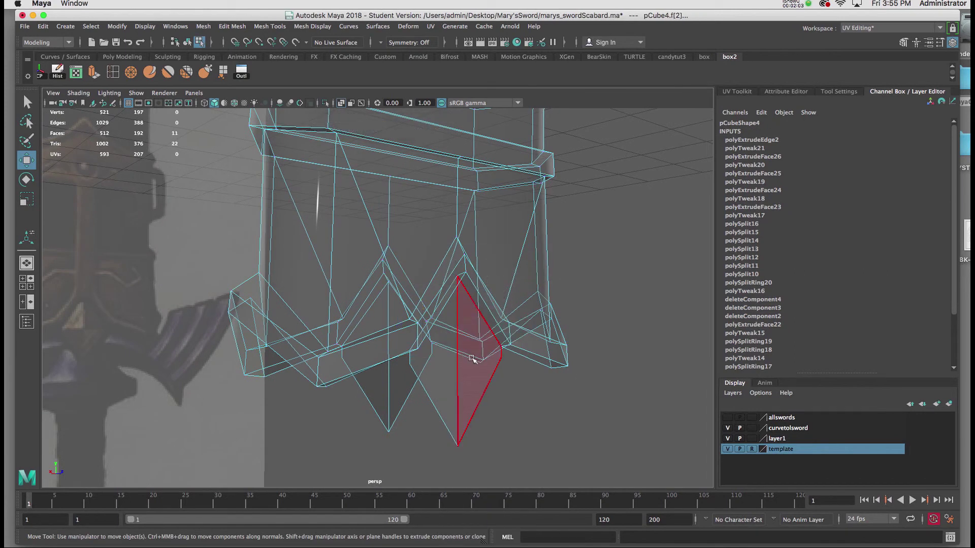
click(472, 358)
shift+click(441, 381)
alt+drag(441, 380, 359, 380)
shift+click(359, 381)
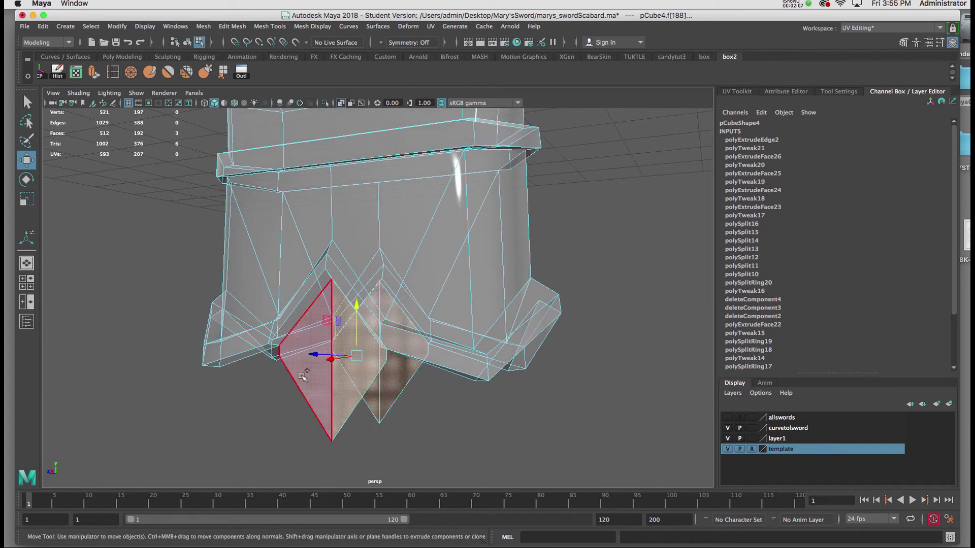
shift+click(302, 372)
alt+drag(303, 372, 447, 369)
alt+drag(370, 365, 497, 351)
Hide the reference template and extrude the four diamond faces, scaling the extrusion along the X axis to give the pieces thickness
click(728, 449)
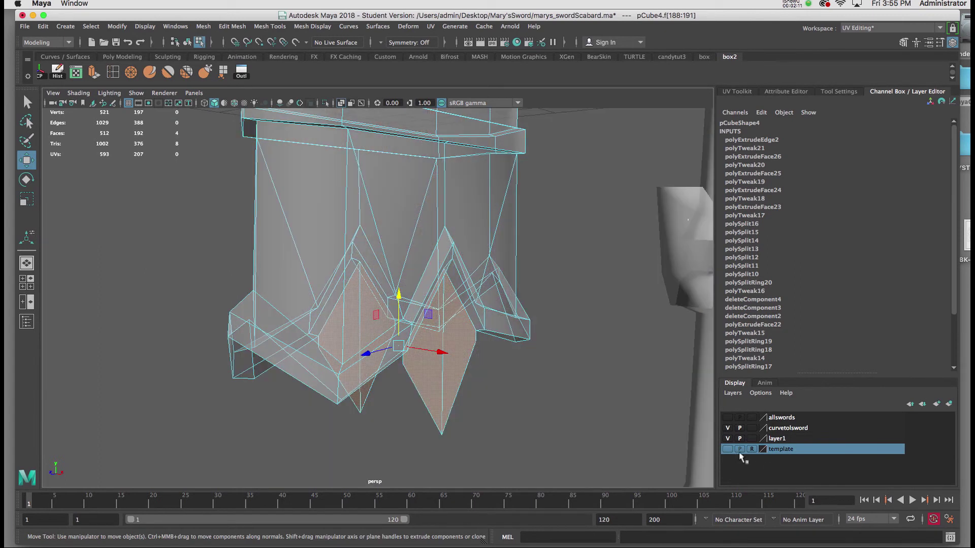
click(94, 72)
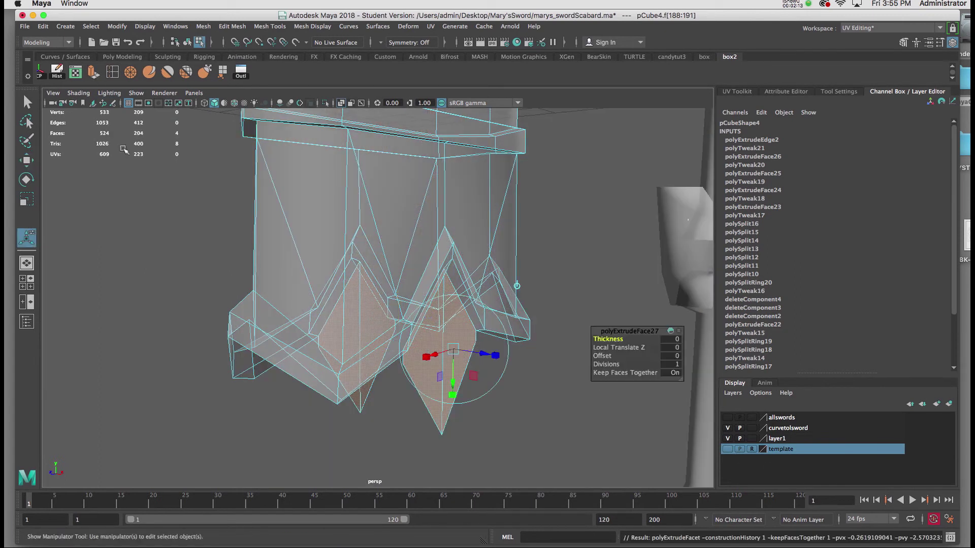
alt+drag(371, 316, 522, 279)
click(519, 279)
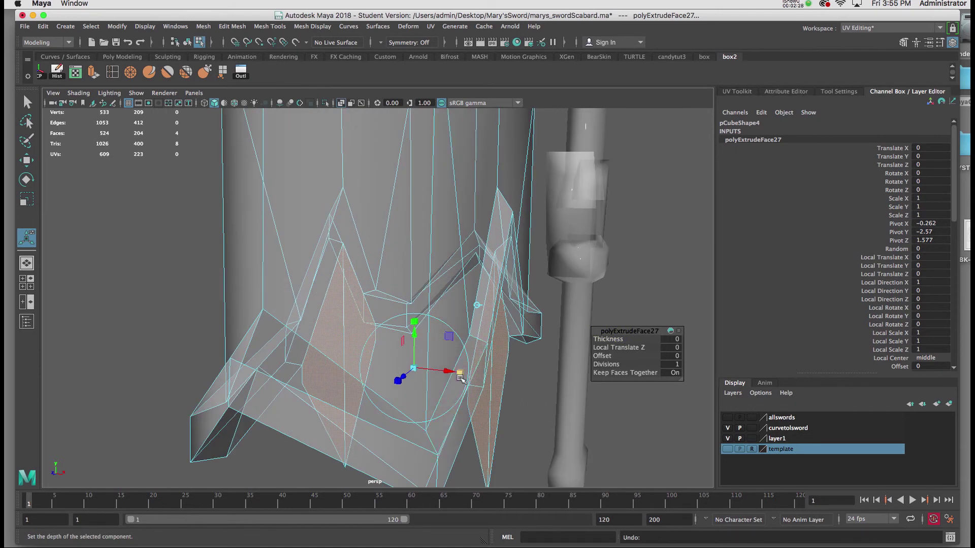
drag(460, 373, 396, 371)
alt+right_drag(396, 371, 393, 334)
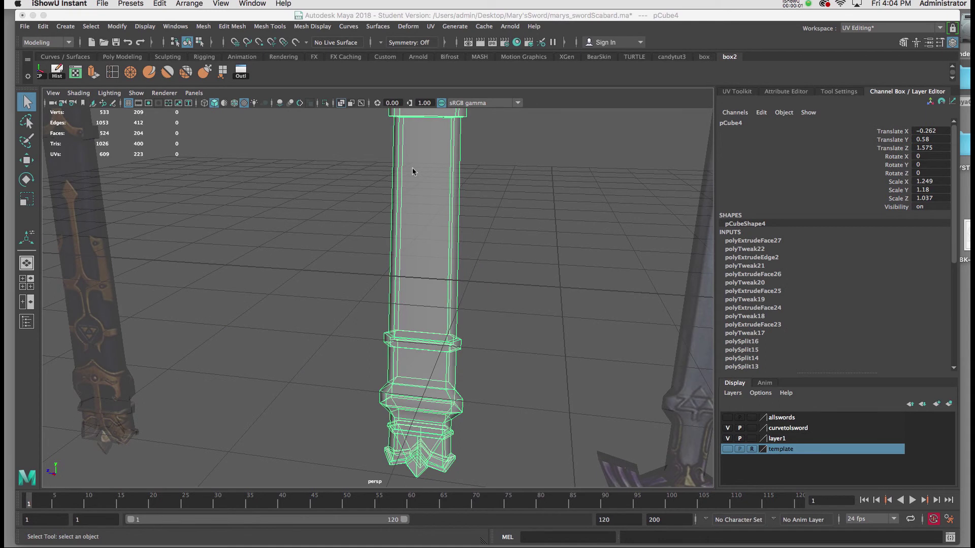
Delete the construction history of the whole scabbard object
alt+right_drag(422, 216, 394, 221)
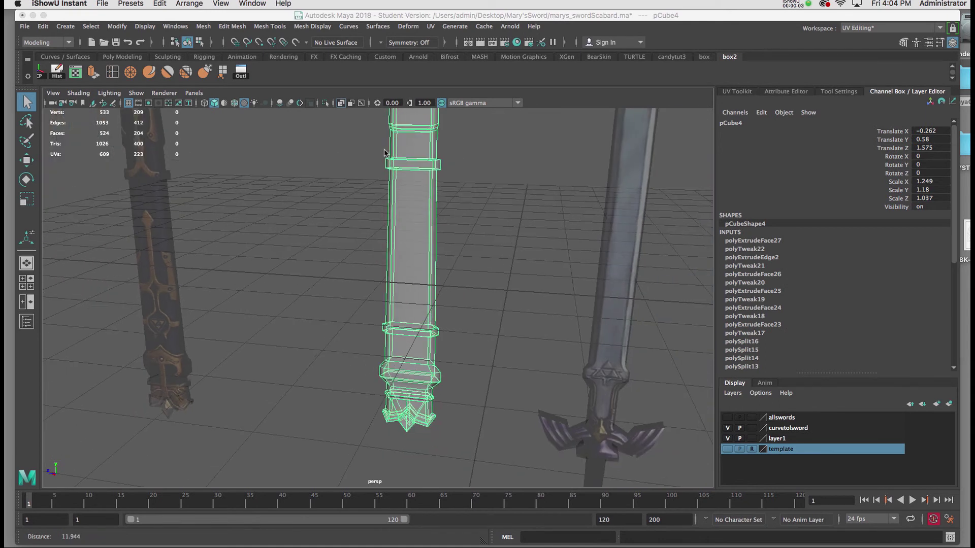
alt+middle_drag(394, 222, 390, 226)
alt+middle_drag(402, 112, 409, 181)
click(415, 212)
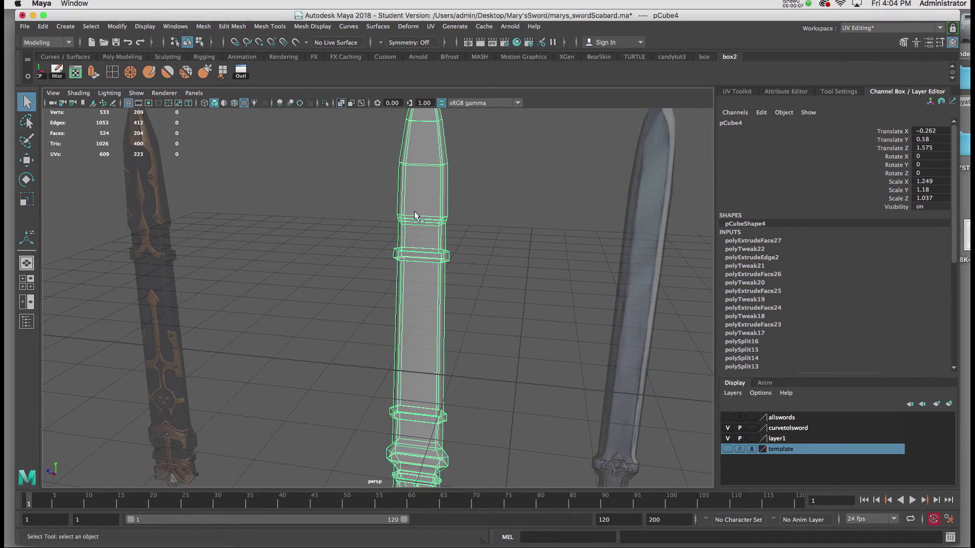
key(w)
alt+drag(442, 272, 410, 230)
alt+right_drag(410, 231, 419, 243)
alt+middle_drag(419, 244, 425, 283)
alt+drag(425, 282, 443, 258)
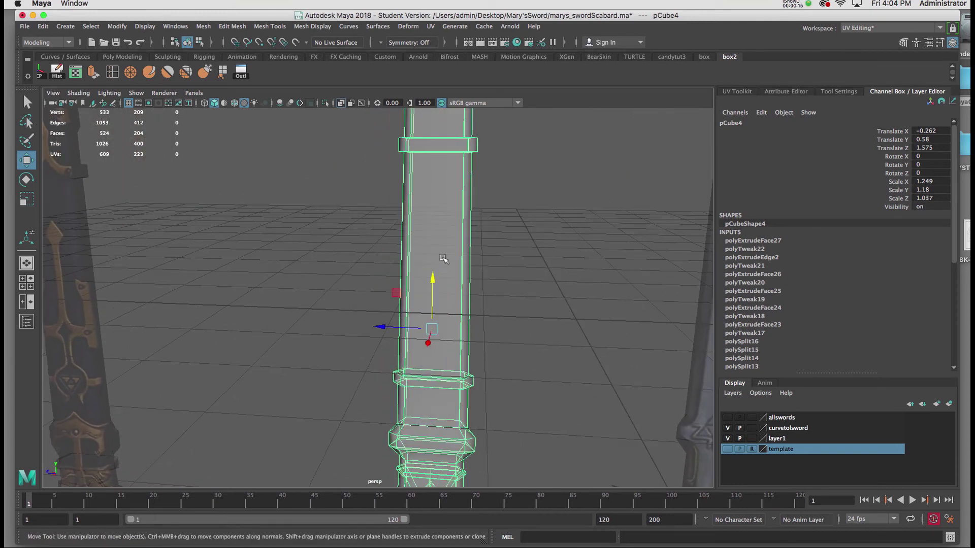
click(57, 72)
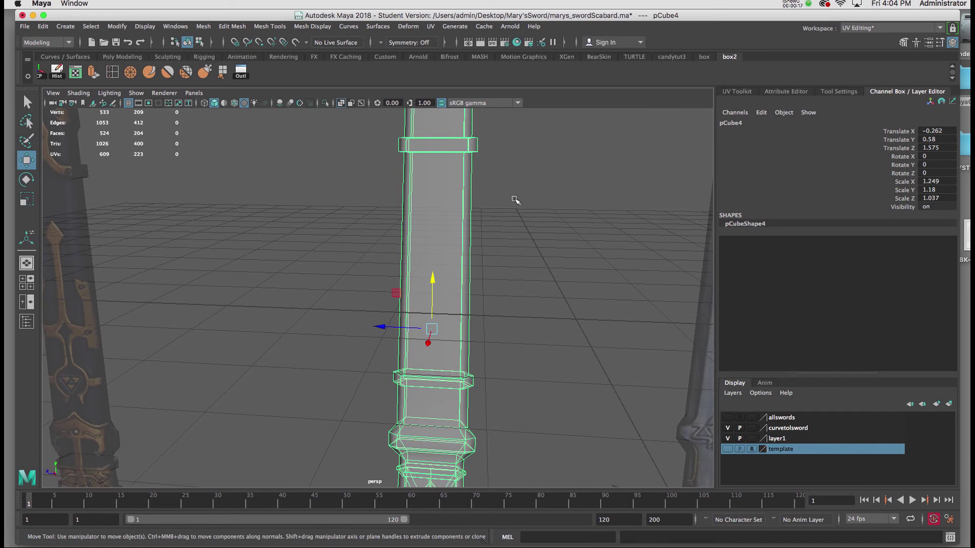
Apply a planar UV projection to the scabbard from the X axis, fitted to its bounding box
key(space)
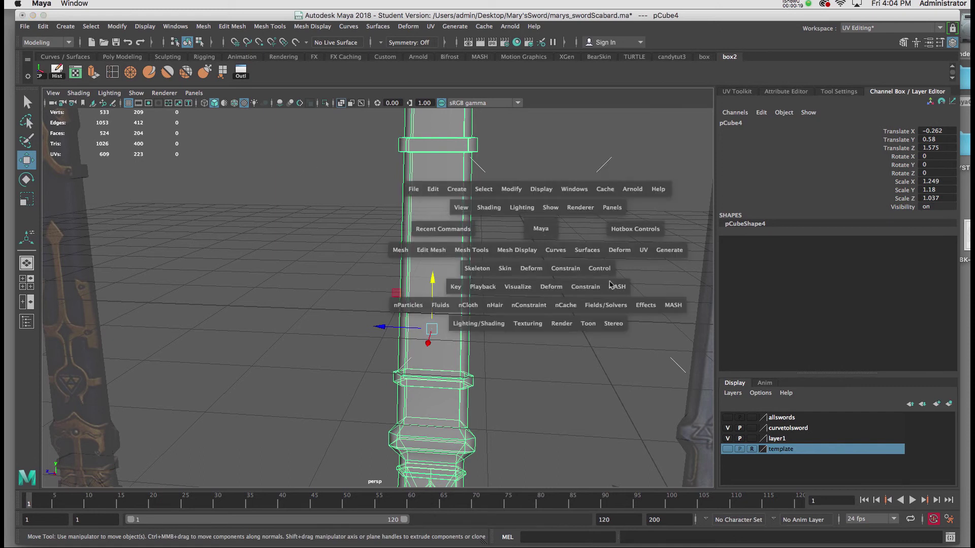
click(643, 252)
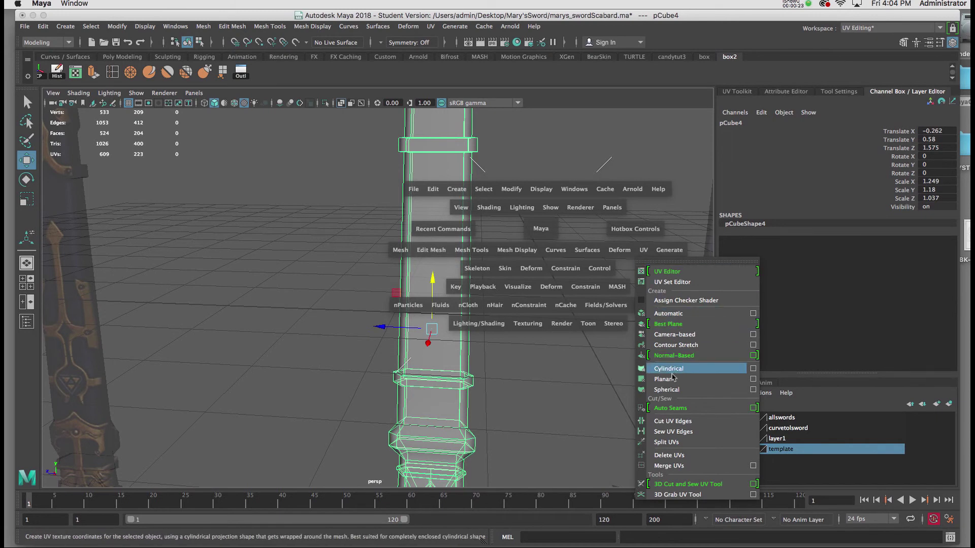
click(753, 379)
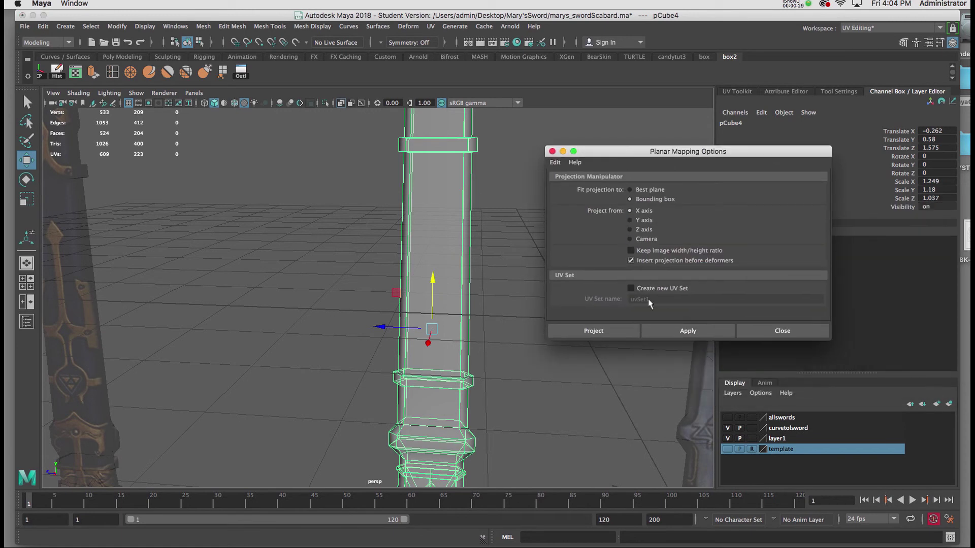
click(662, 334)
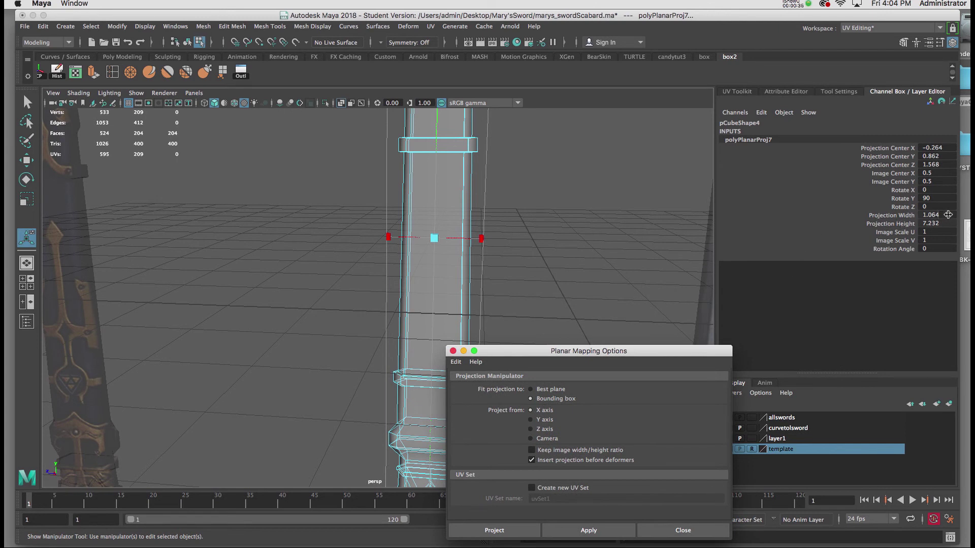
Set the projection width and height to 7, return to object mode and close the planar mapping options
drag(949, 215, 950, 226)
text(7)
key(Return)
drag(497, 352, 648, 265)
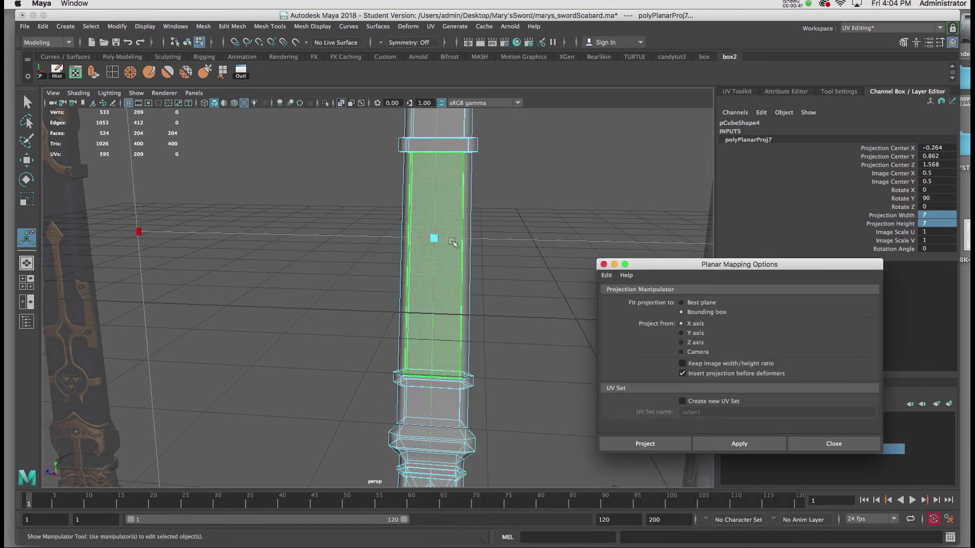
right_drag(448, 249, 466, 229)
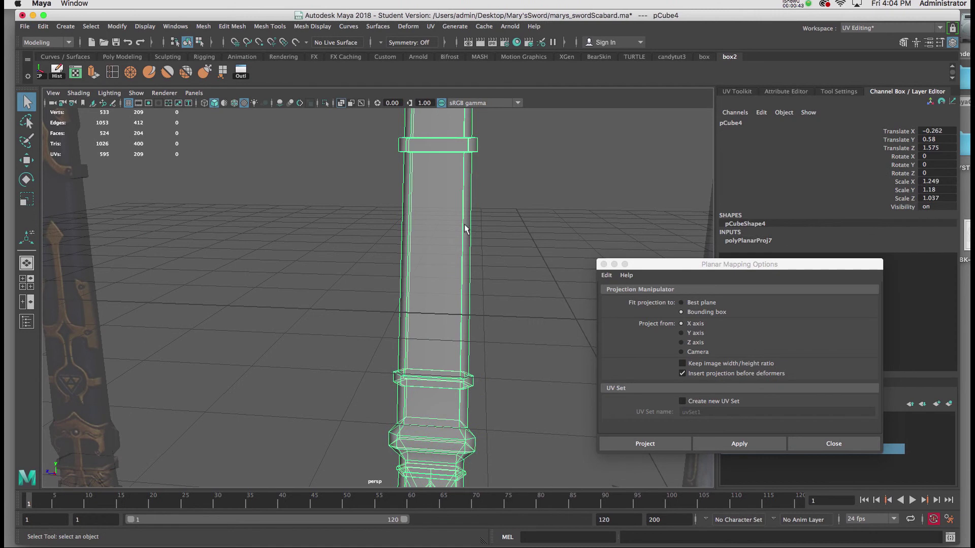
drag(651, 268, 654, 230)
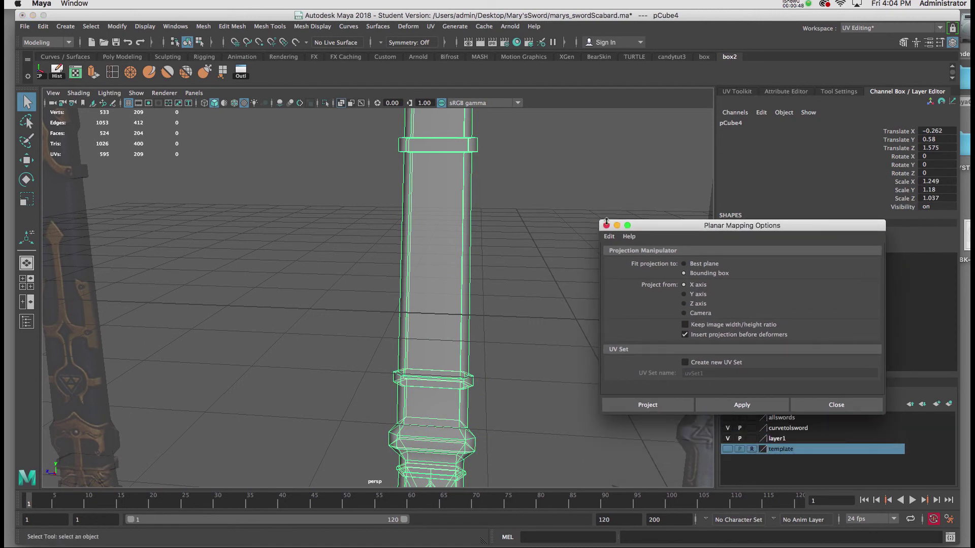
click(606, 225)
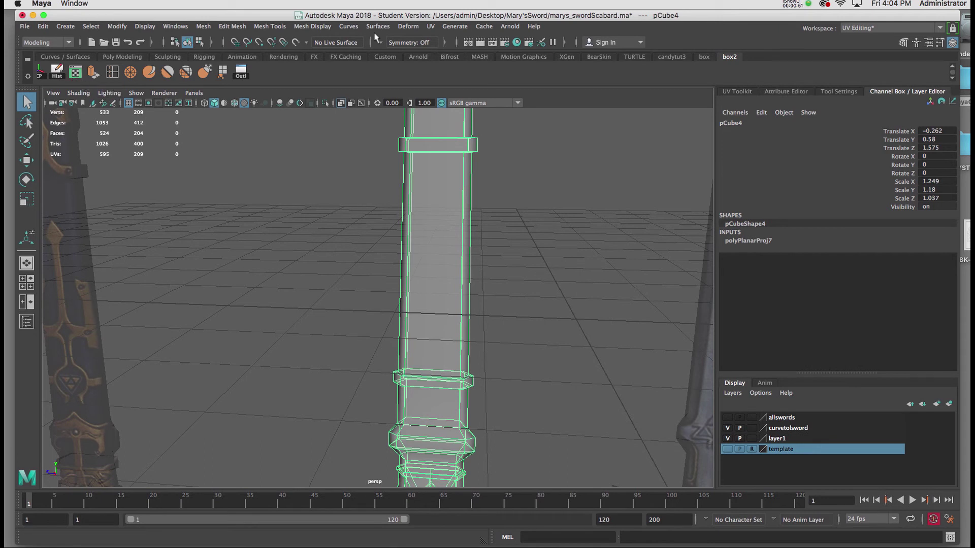
Open the UV Editor for the scabbard and place its window beside the model
click(430, 26)
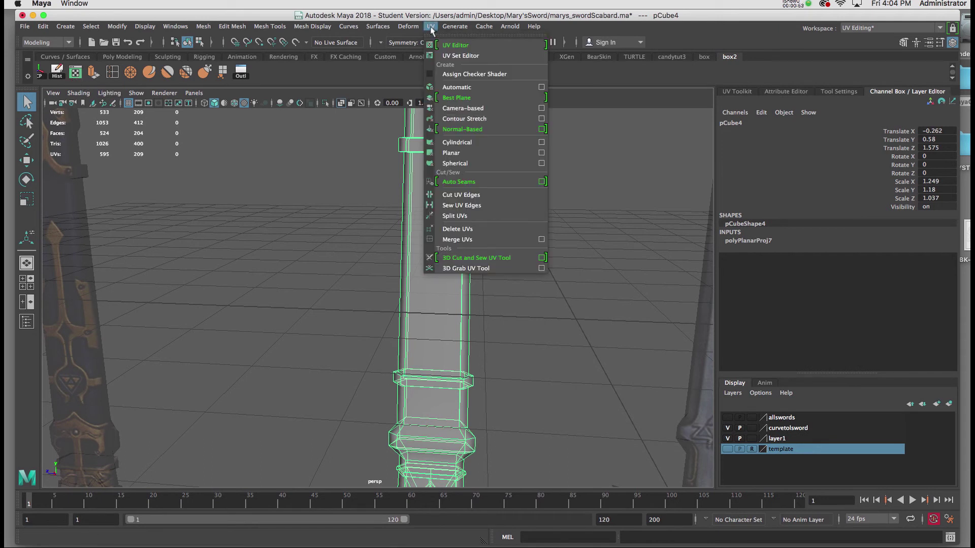
click(450, 47)
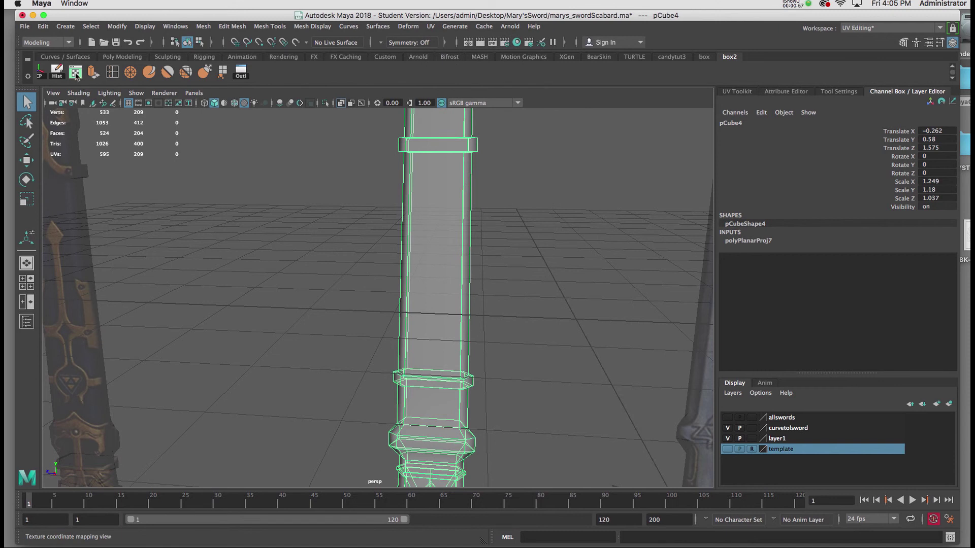
click(75, 73)
drag(589, 118, 617, 100)
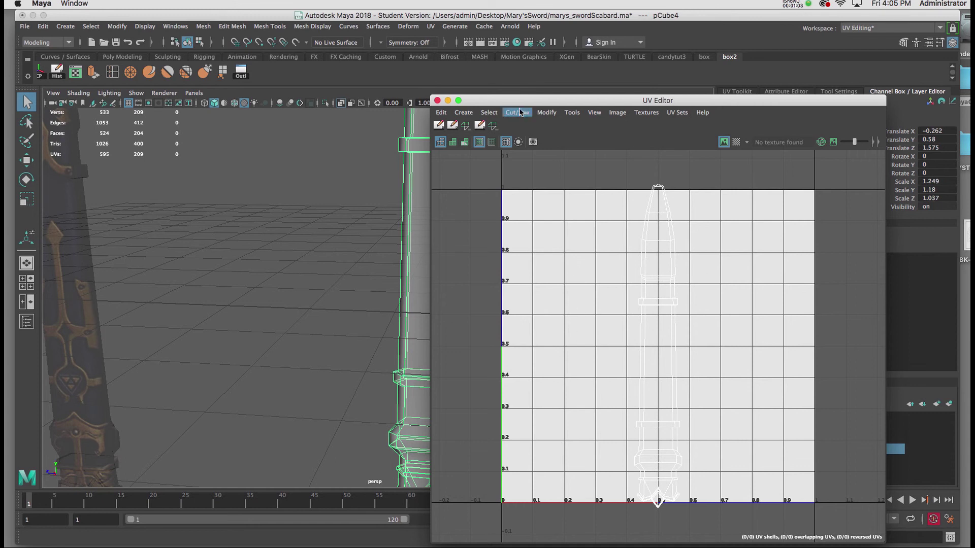
drag(519, 96, 526, 76)
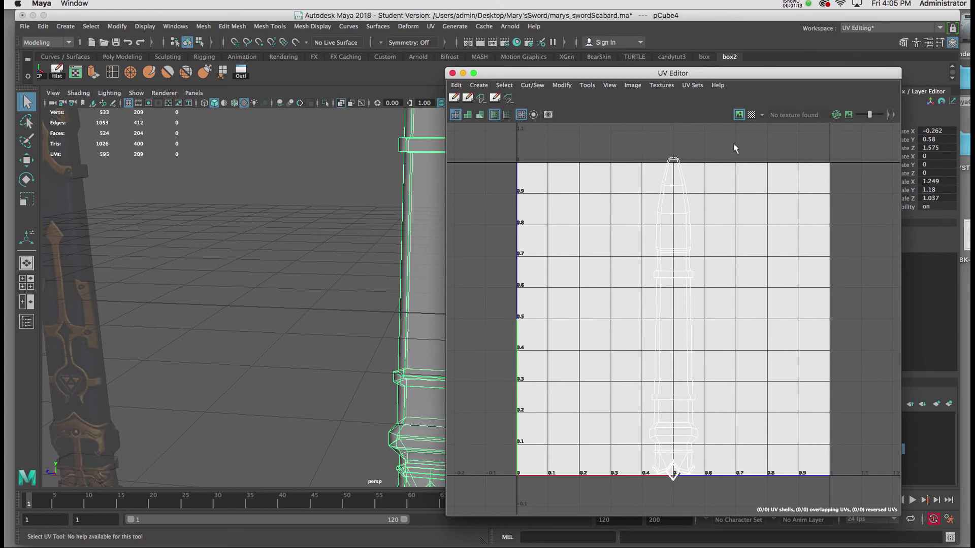
Turn on shaded display of the scabbard's UVs in the UV Editor
click(633, 85)
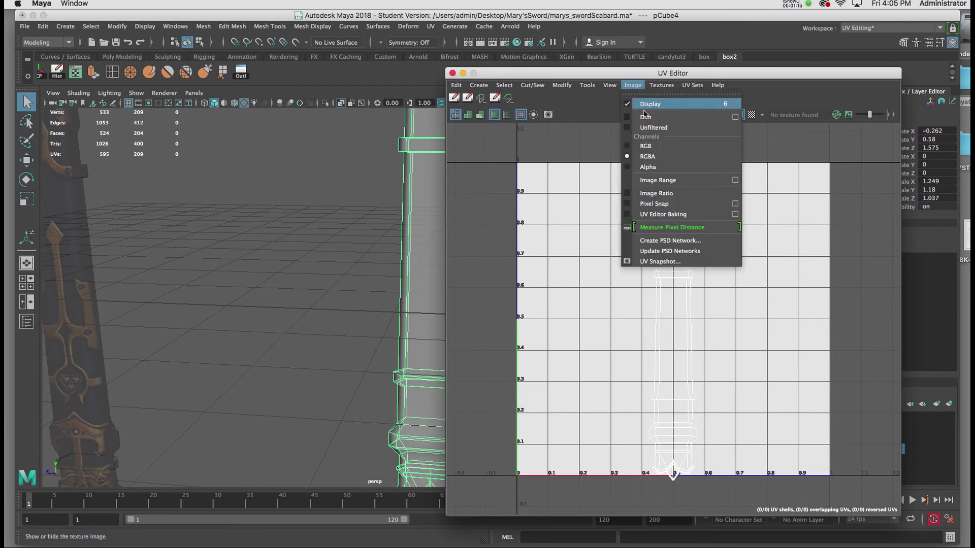
click(609, 86)
click(609, 86)
click(625, 122)
Select the scabbard's whole UV shell and scale it down uniformly so it fits inside the 0 to 1 UV square
right_click(674, 255)
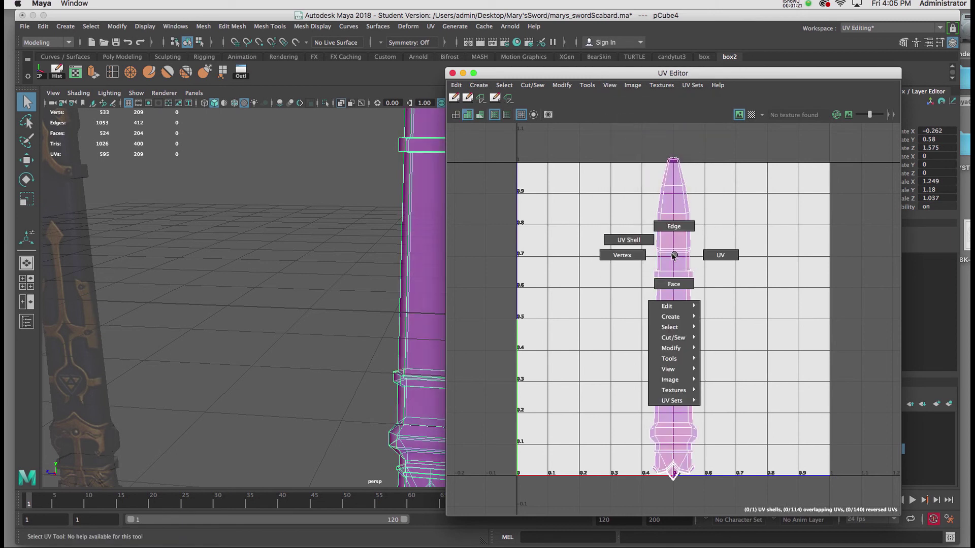
click(638, 238)
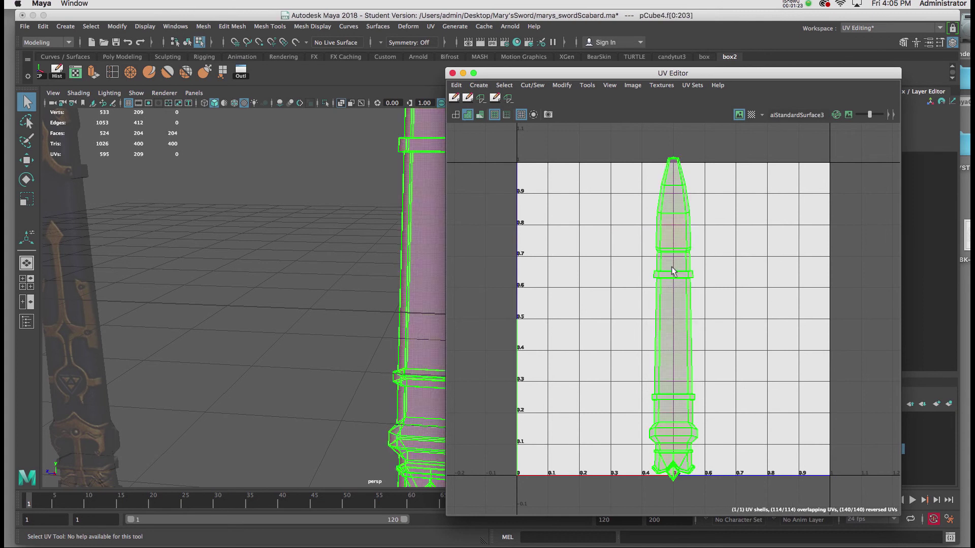
key(r)
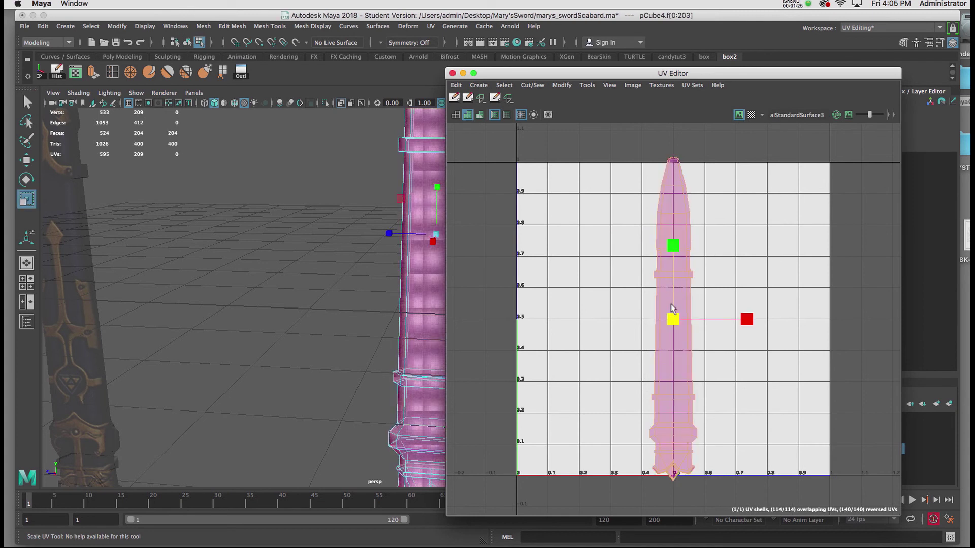
drag(671, 317, 667, 318)
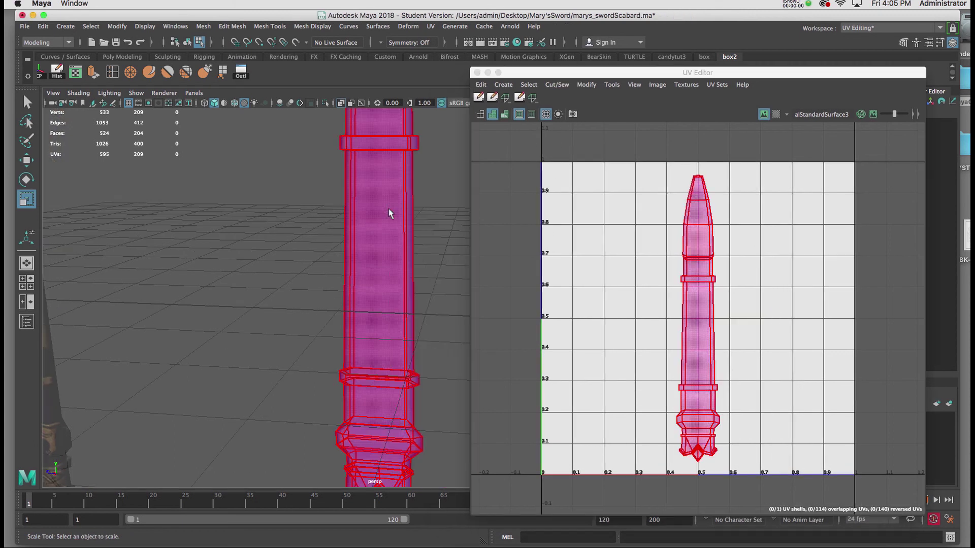
Return the scabbard to object mode, keep it selected, and reposition the UV Editor window over the model view
right_click(389, 209)
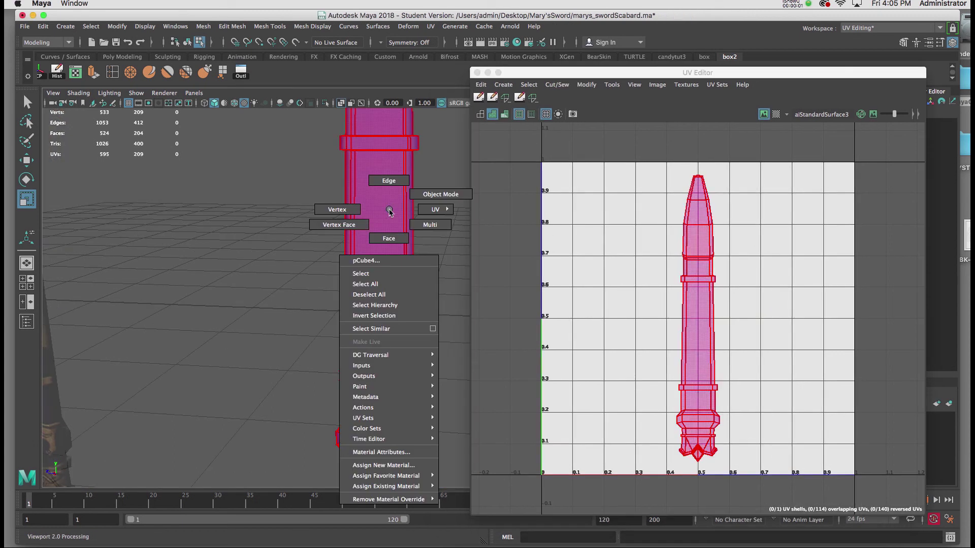
click(426, 196)
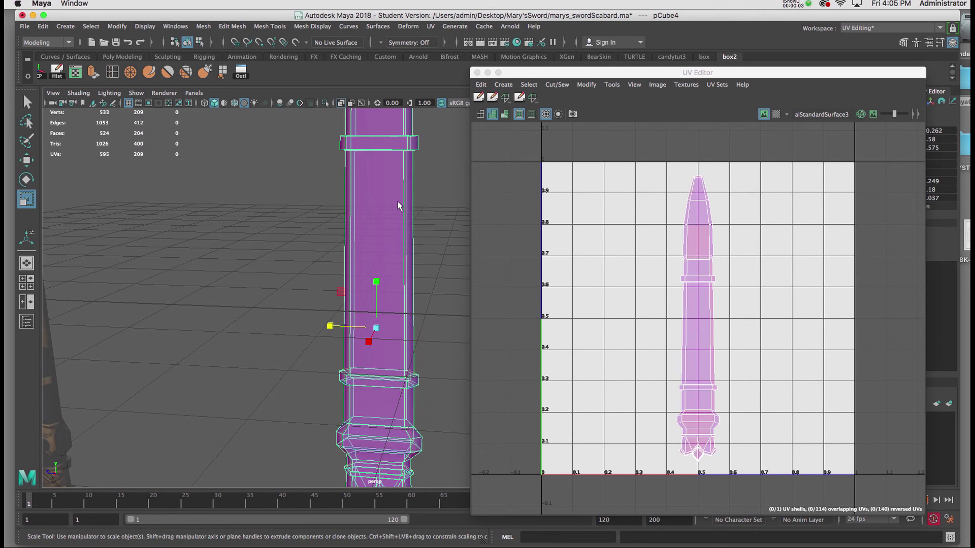
click(326, 200)
click(355, 196)
drag(663, 77, 613, 53)
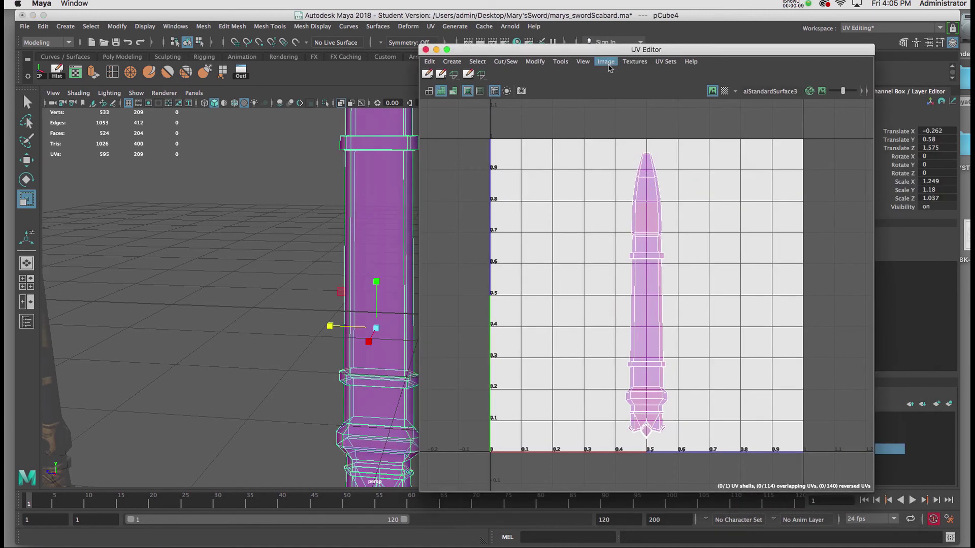
Export the scabbard's UV snapshot as a 1024 by 1024 px PNG named scabbard2sk in the sword project's folder
click(606, 61)
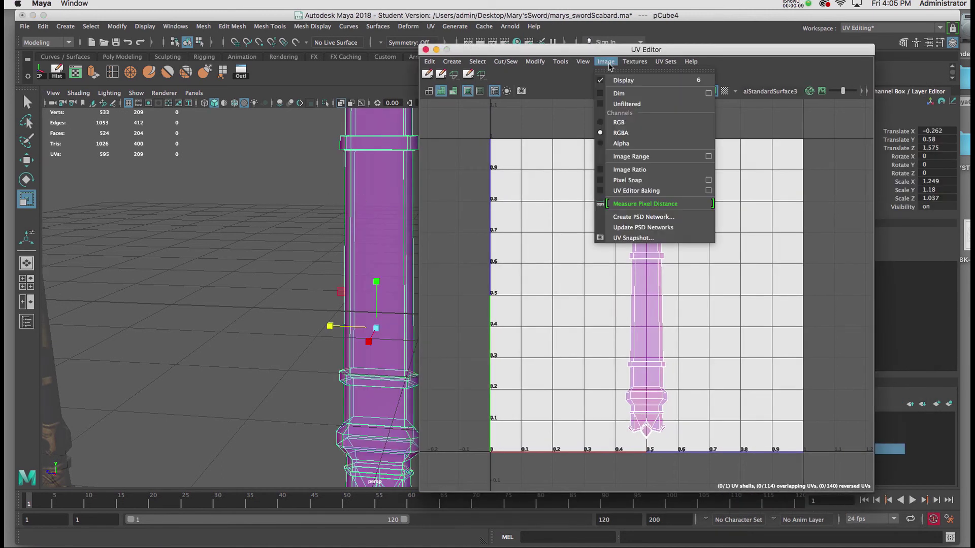
click(620, 238)
drag(676, 231, 633, 167)
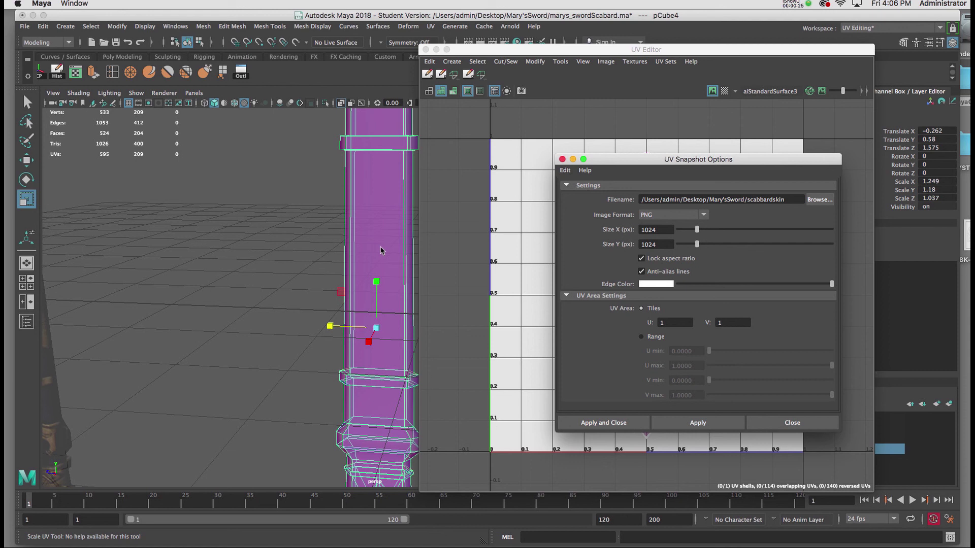
click(818, 200)
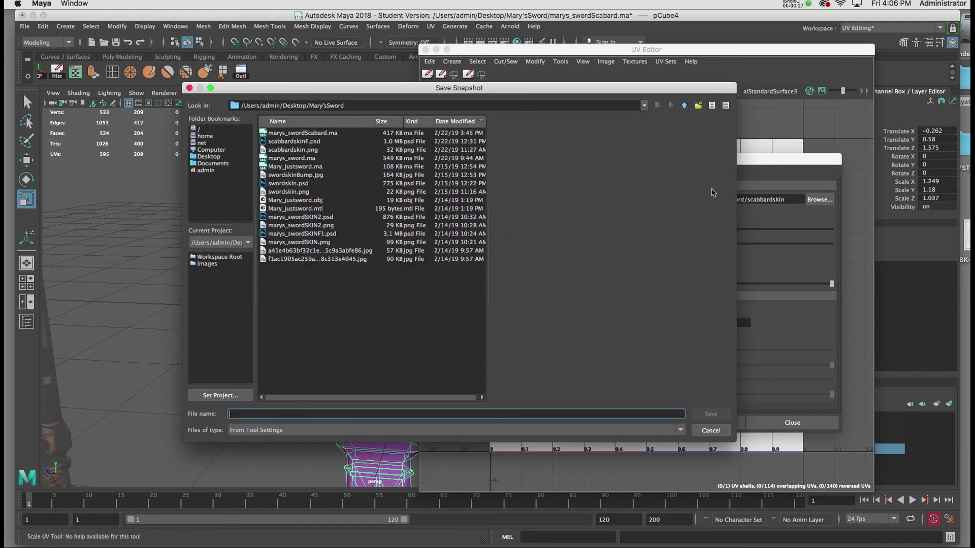
drag(322, 95, 373, 110)
text(scabbard)
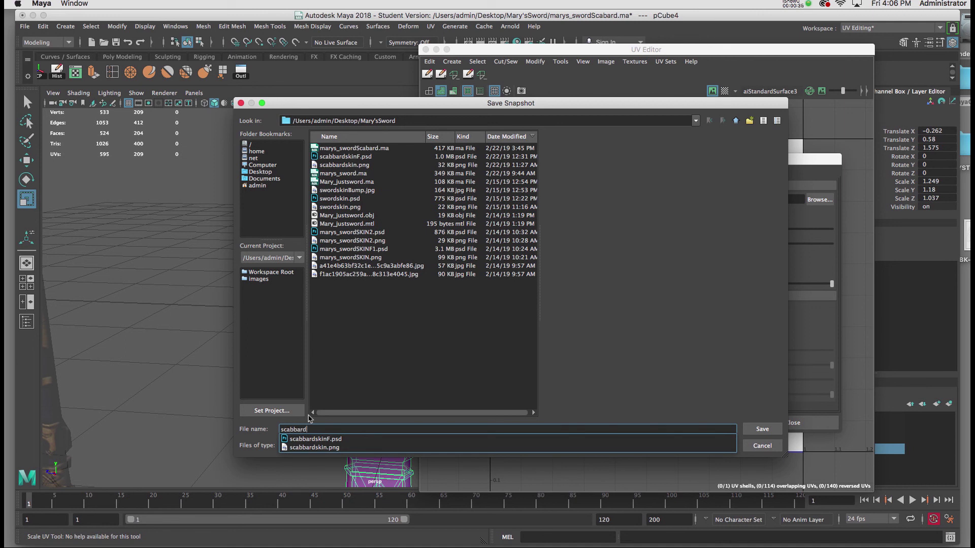
text(2sk)
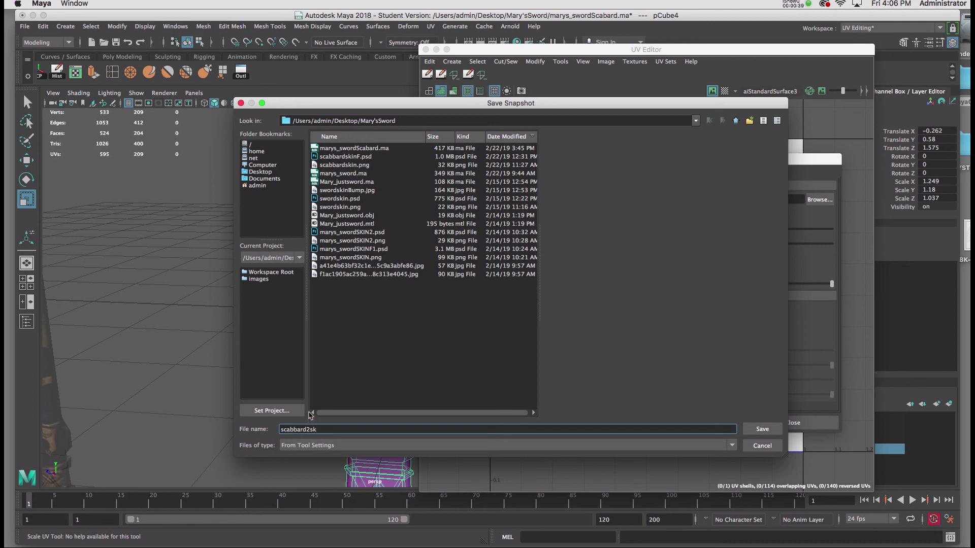
click(762, 429)
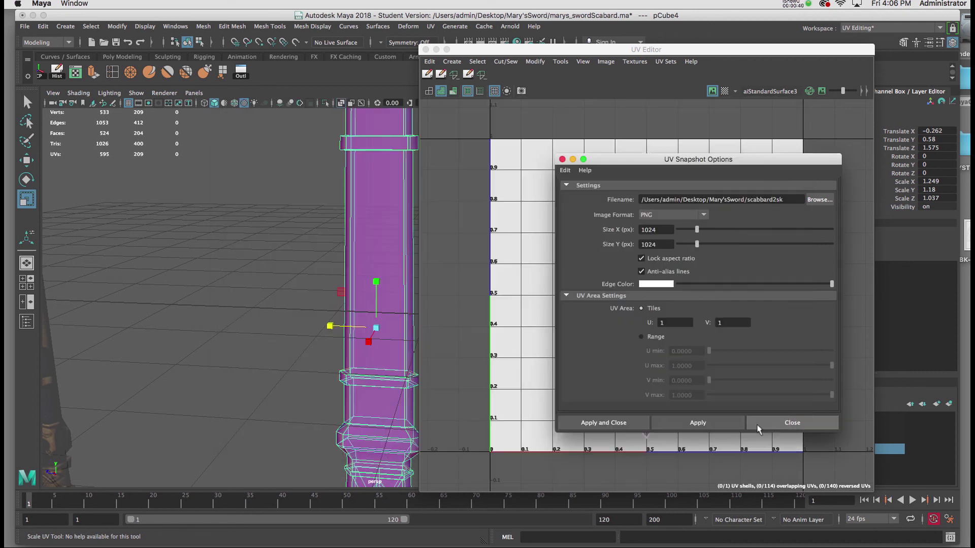
click(632, 422)
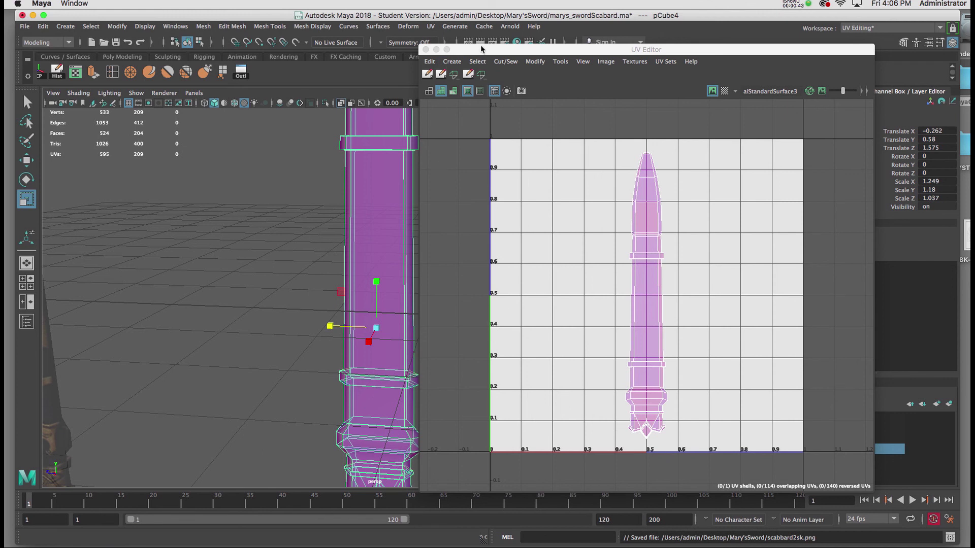
Move the UV Editor window aside and reframe the view to show more of the scabbard beside the reference
drag(481, 51, 521, 52)
alt+drag(379, 205, 403, 213)
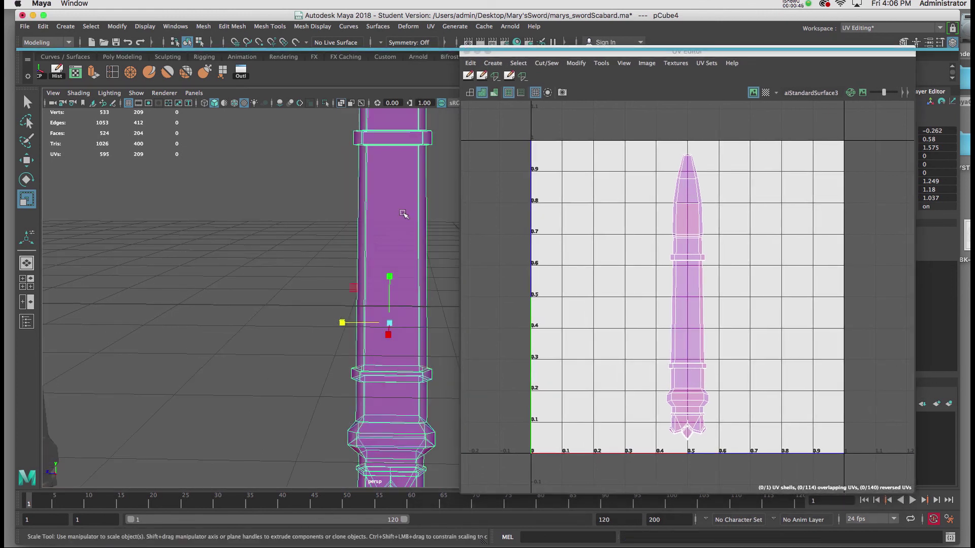
alt+right_drag(403, 213, 383, 194)
alt+middle_drag(374, 197, 351, 217)
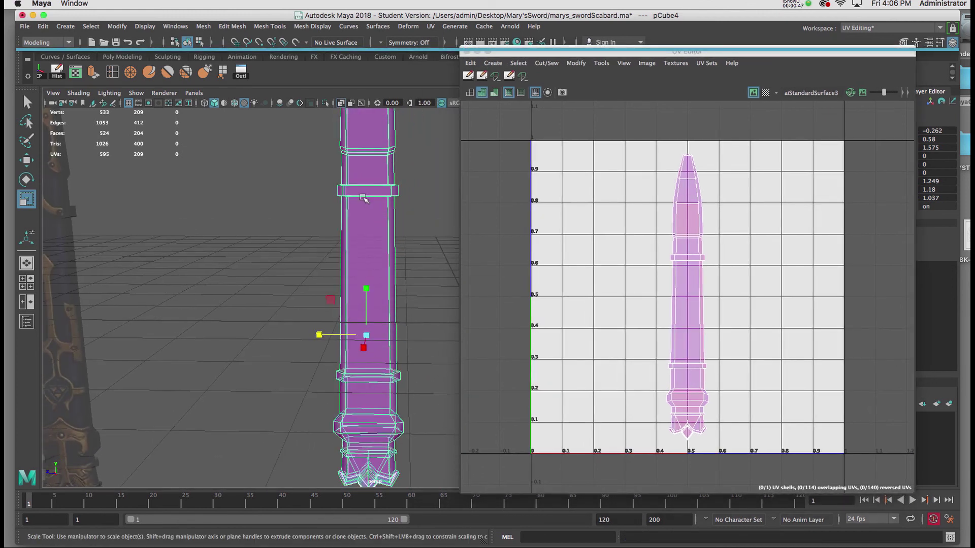